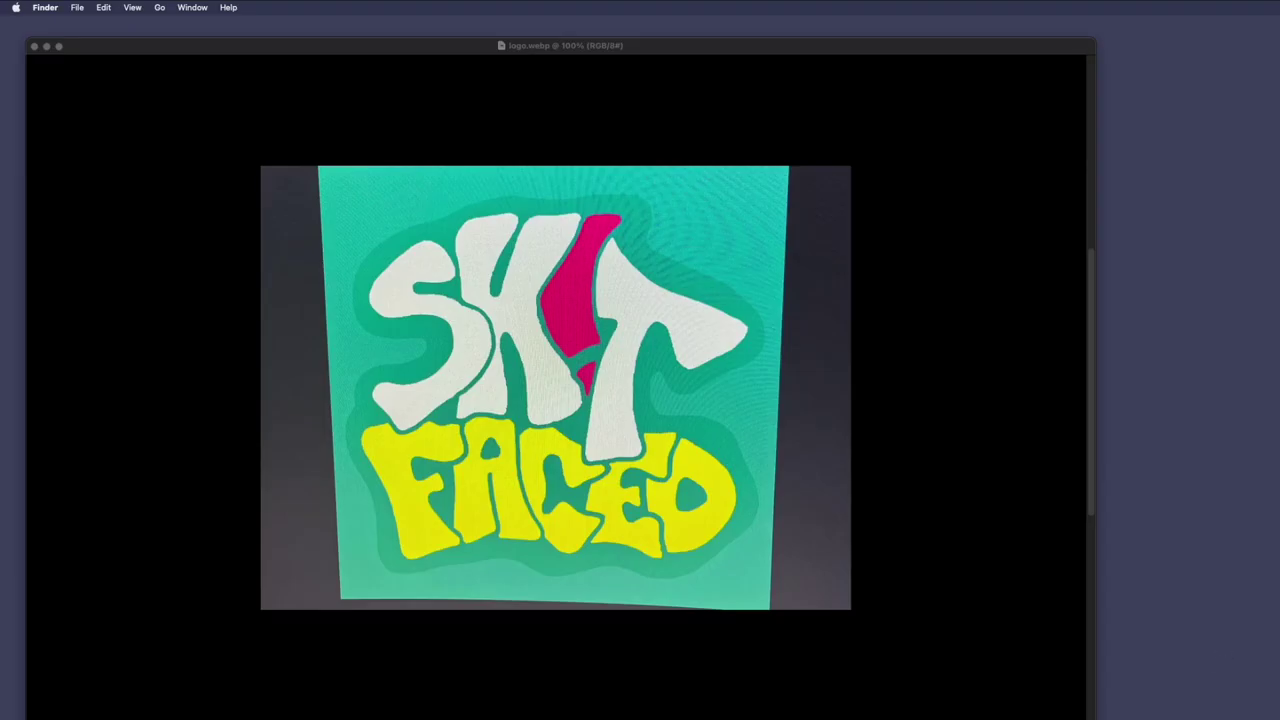
# Move logo.webp onto the desktop and bring the 960 × 722 px logo image up in Photoshop
pyautogui.moveTo(1272, 650); pyautogui.dragTo(1232, 678)
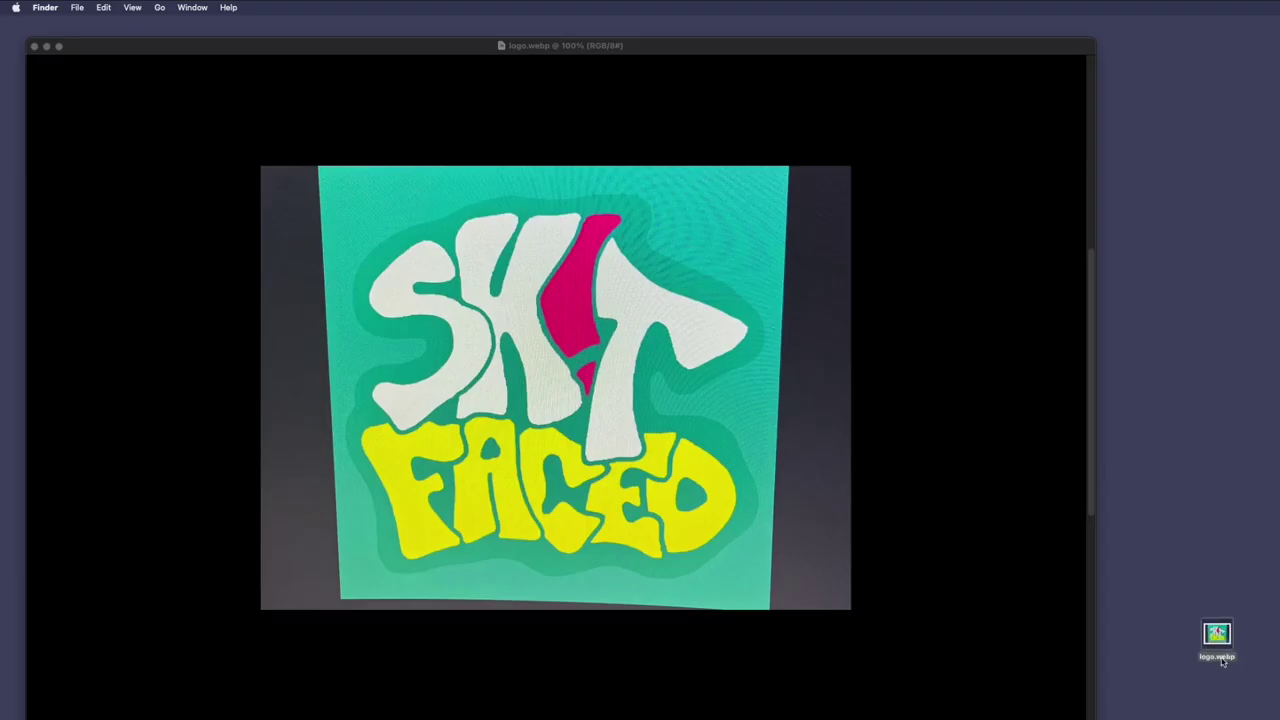
pyautogui.click(985, 607)
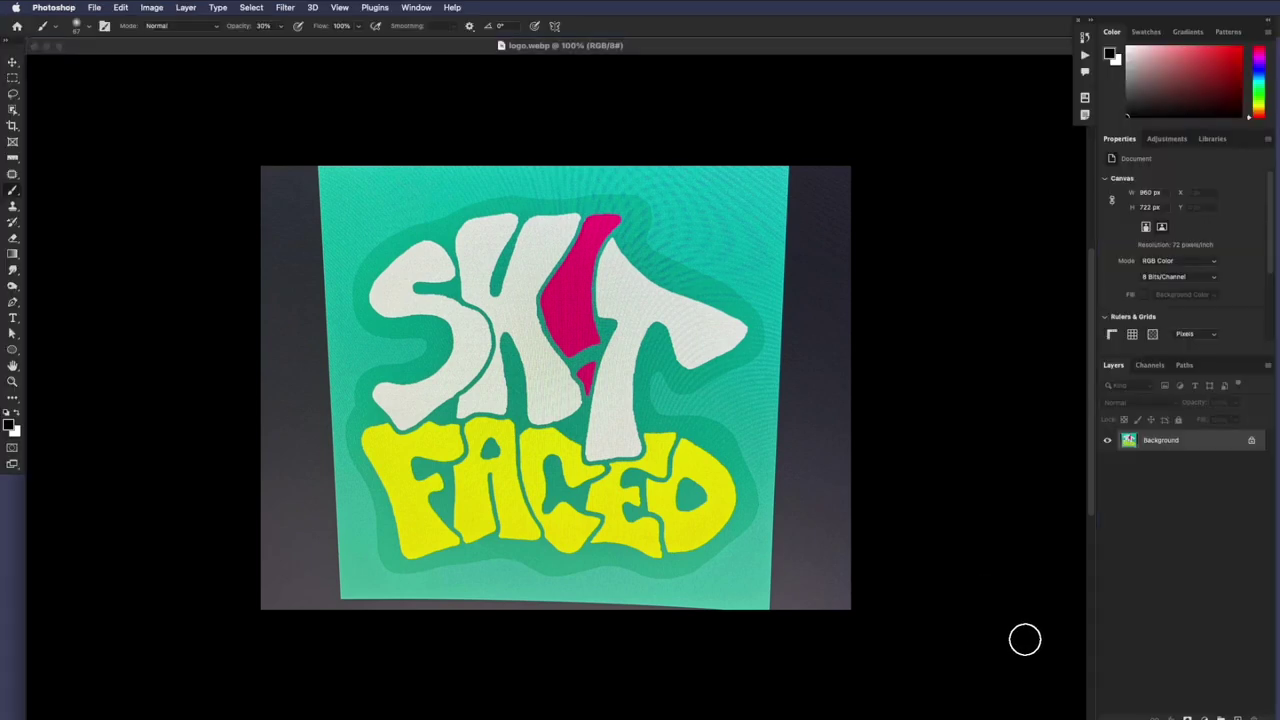
# Open Filter > Noise > Dust & Scratches and move its preview onto the magenta stroke
pyautogui.click(287, 8)
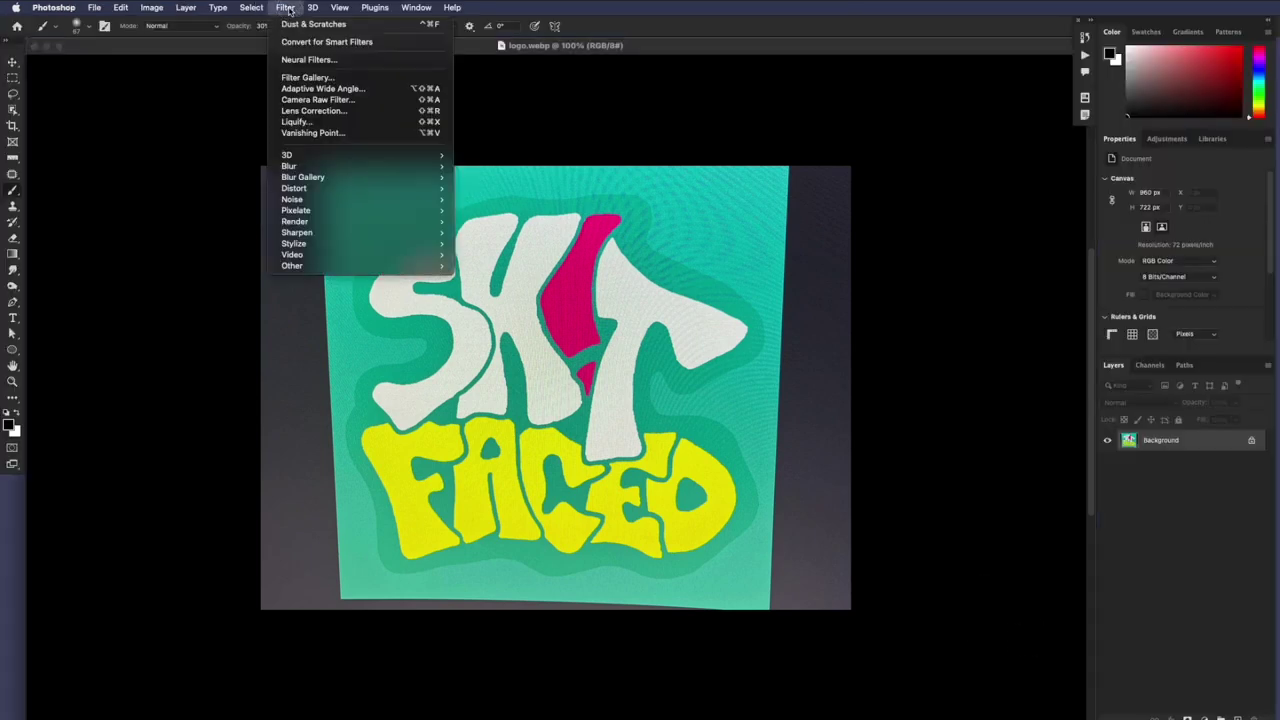
pyautogui.moveTo(316, 258)
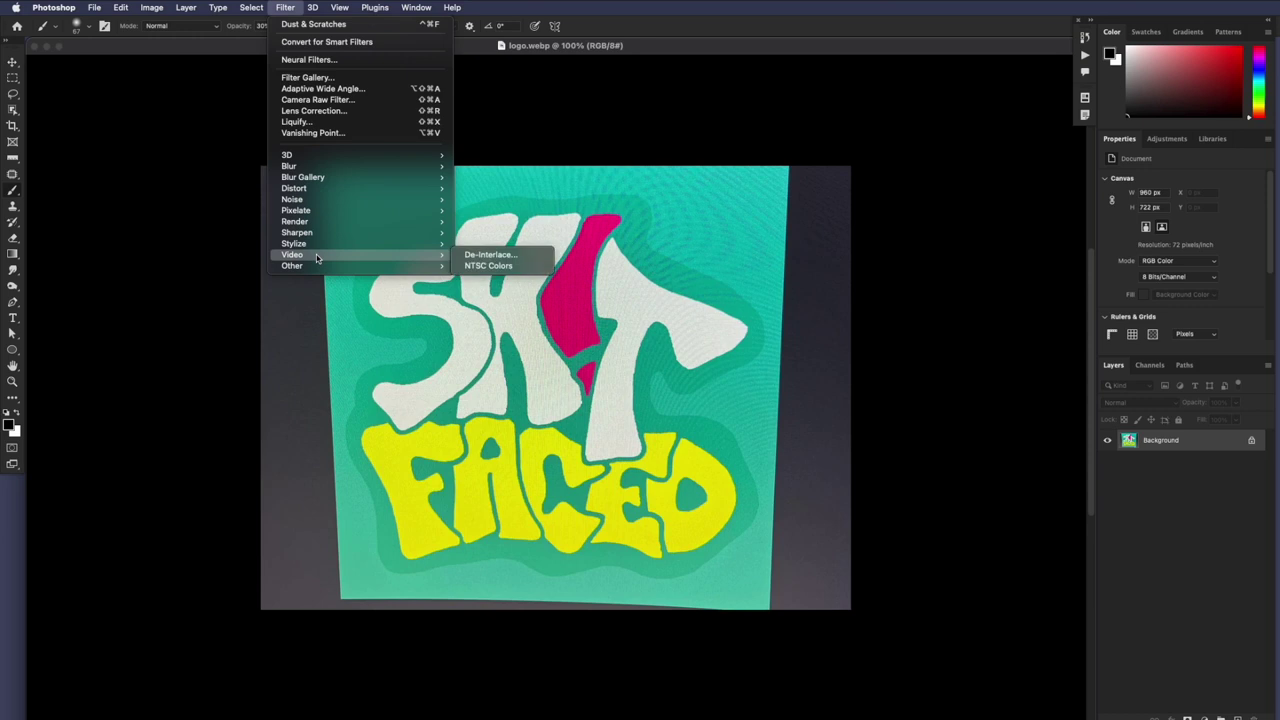
pyautogui.moveTo(300, 199)
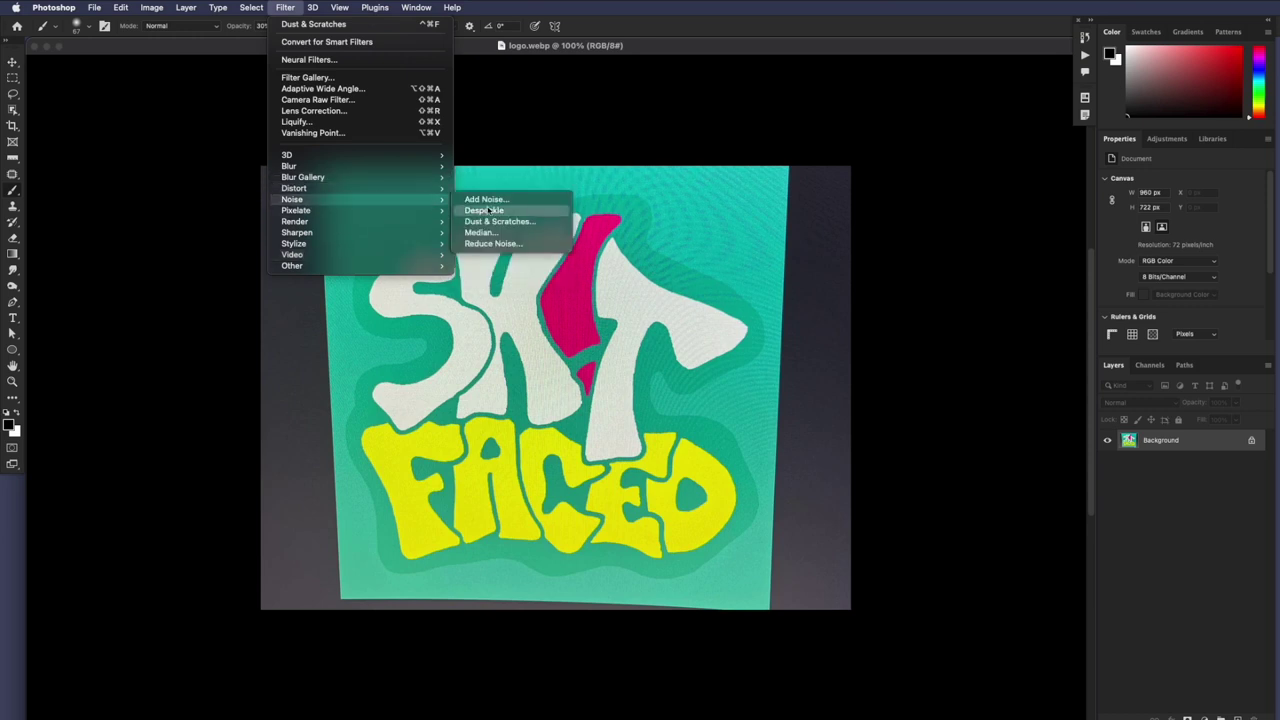
pyautogui.click(490, 223)
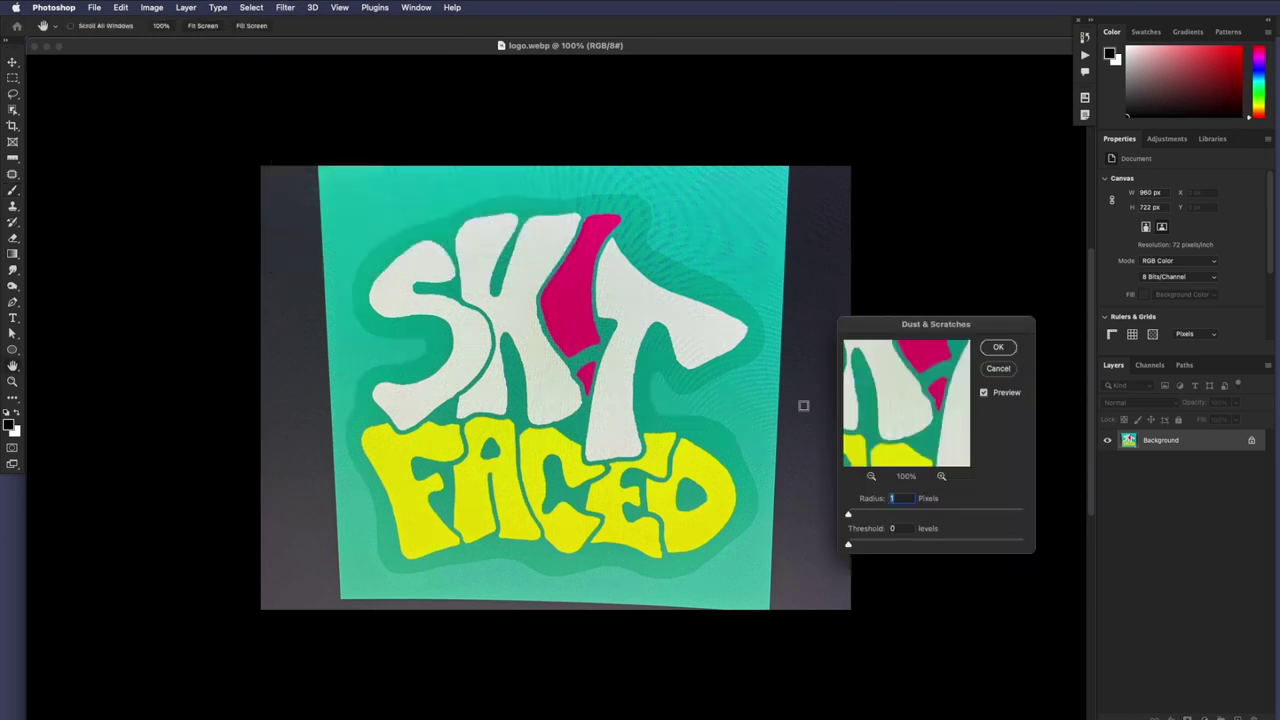
pyautogui.moveTo(916, 406)
pyautogui.mouseDown()
pyautogui.moveTo(896, 481)
pyautogui.moveTo(851, 551)
pyautogui.mouseUp()
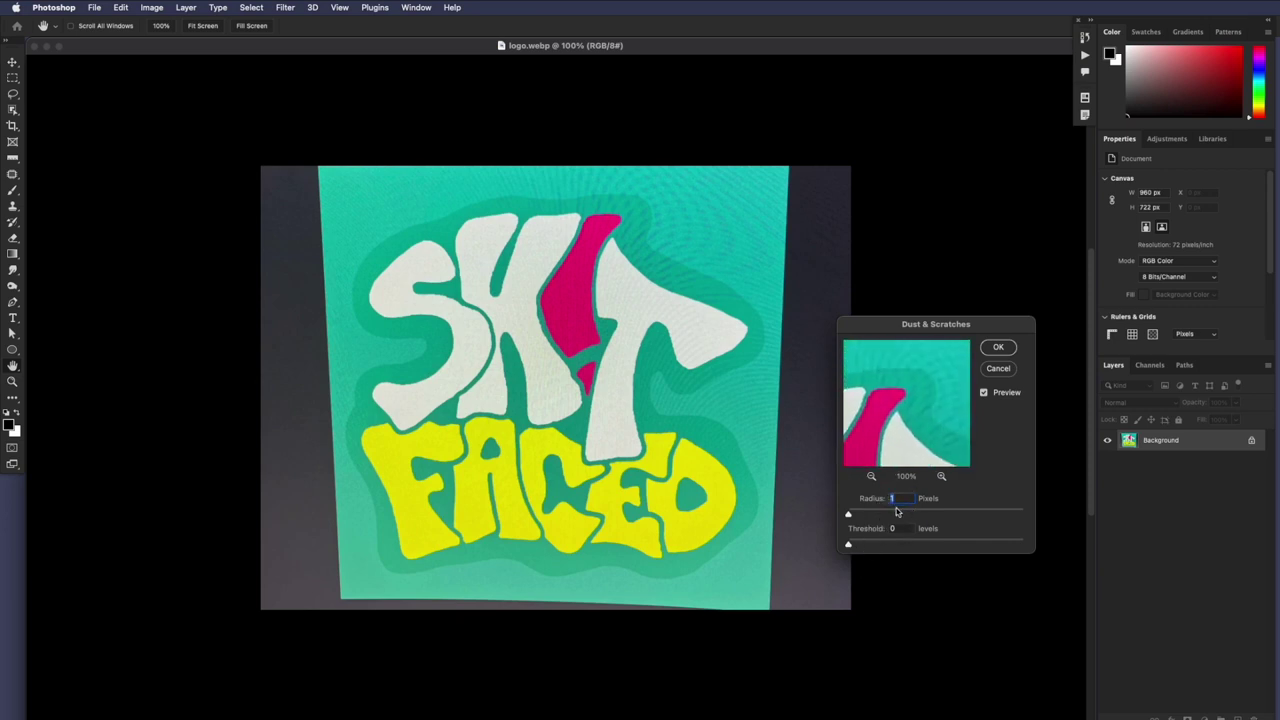
# Try radius 8 and 6, then apply Dust & Scratches at radius 5, threshold 0
pyautogui.write('8')
pyautogui.press('Tab')
pyautogui.doubleClick(895, 497)
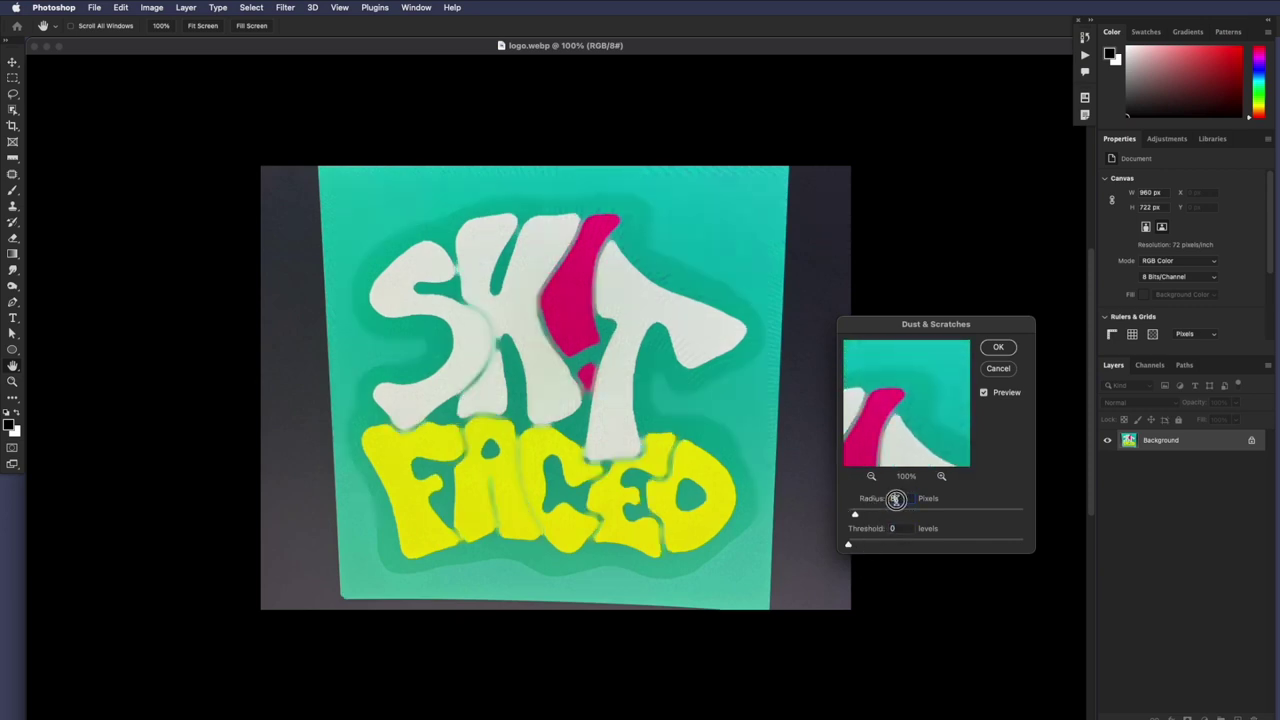
pyautogui.write('6')
pyautogui.press('Tab')
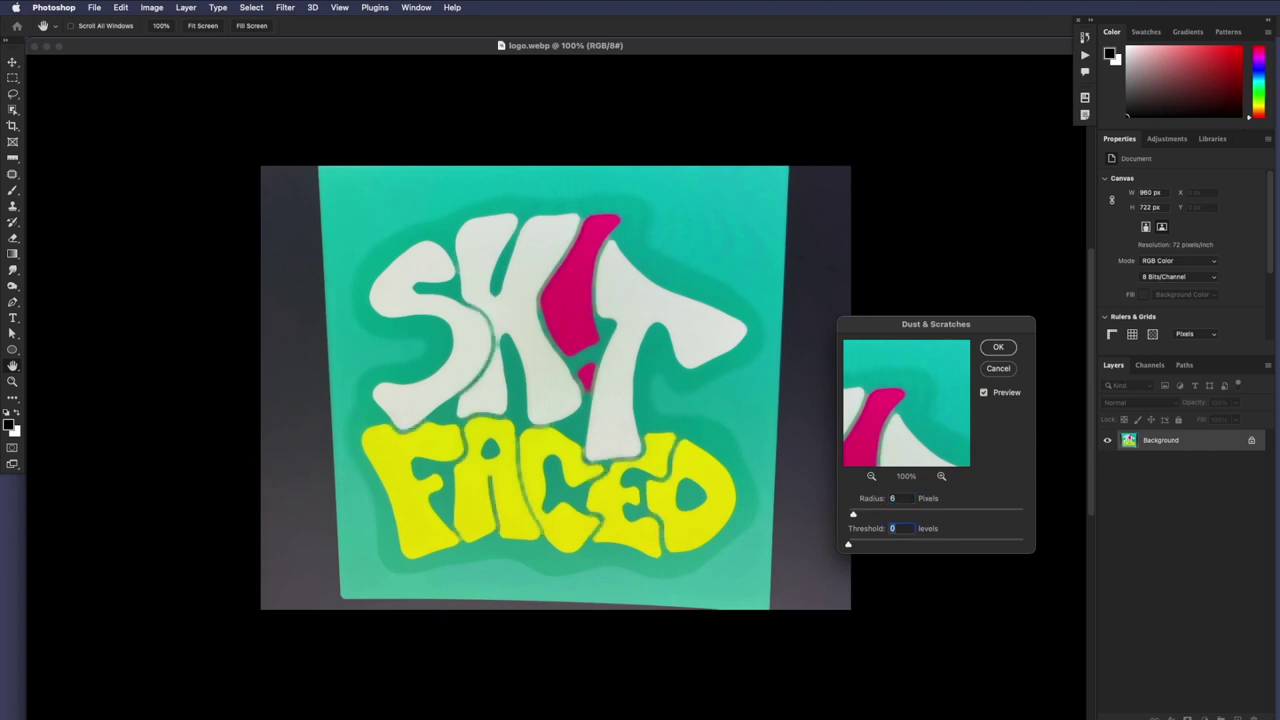
pyautogui.hotkey('shift', 'Tab')
pyautogui.write('5')
pyautogui.press('Tab')
pyautogui.click(998, 348)
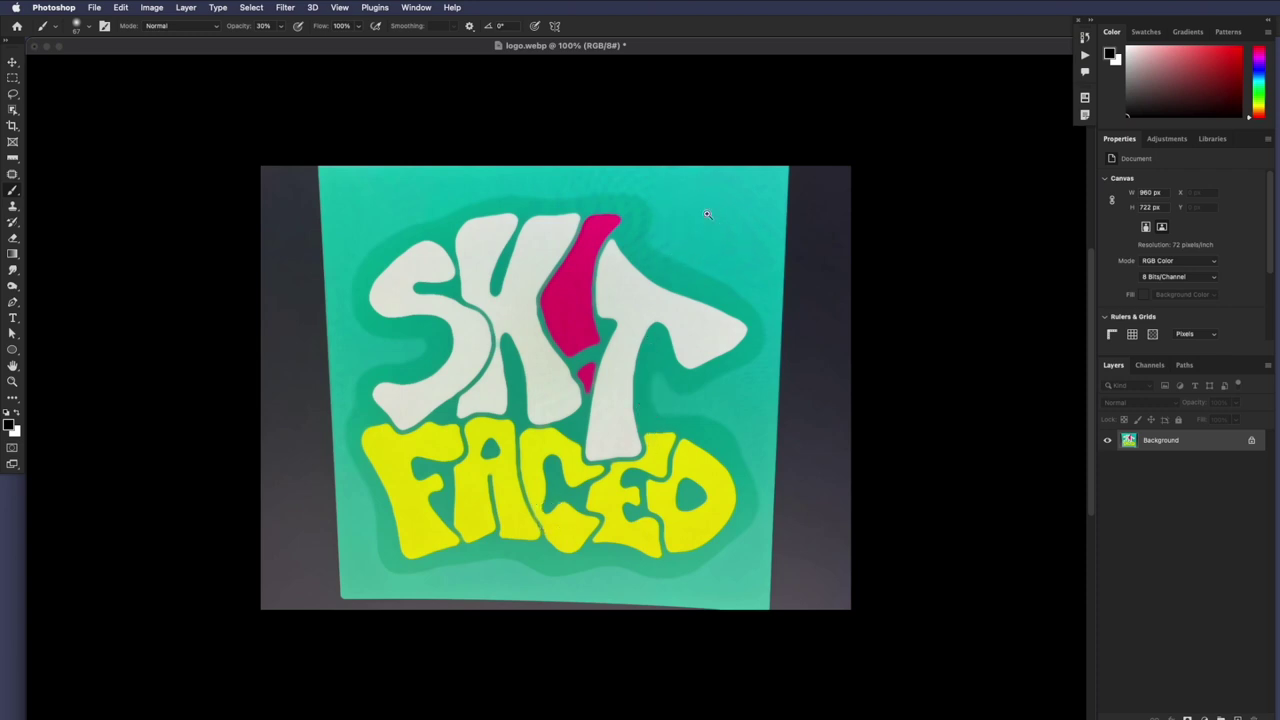
# Zoom into the logo, then set up a Save a Copy named 'test' on the Desktop
pyautogui.press('z')
pyautogui.moveTo(705, 216)
pyautogui.mouseDown()
pyautogui.moveTo(797, 220)
pyautogui.moveTo(711, 231)
pyautogui.moveTo(726, 231)
pyautogui.mouseUp()
pyautogui.press('b')
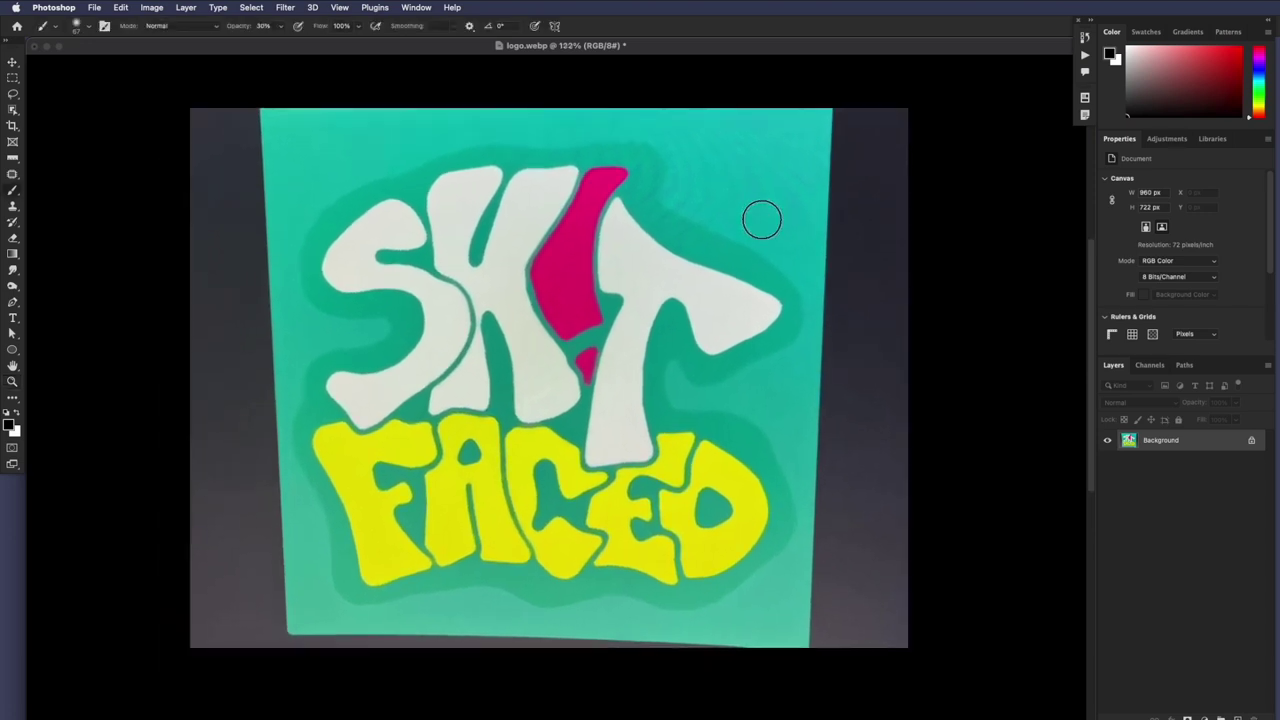
pyautogui.press('super+shift+s')
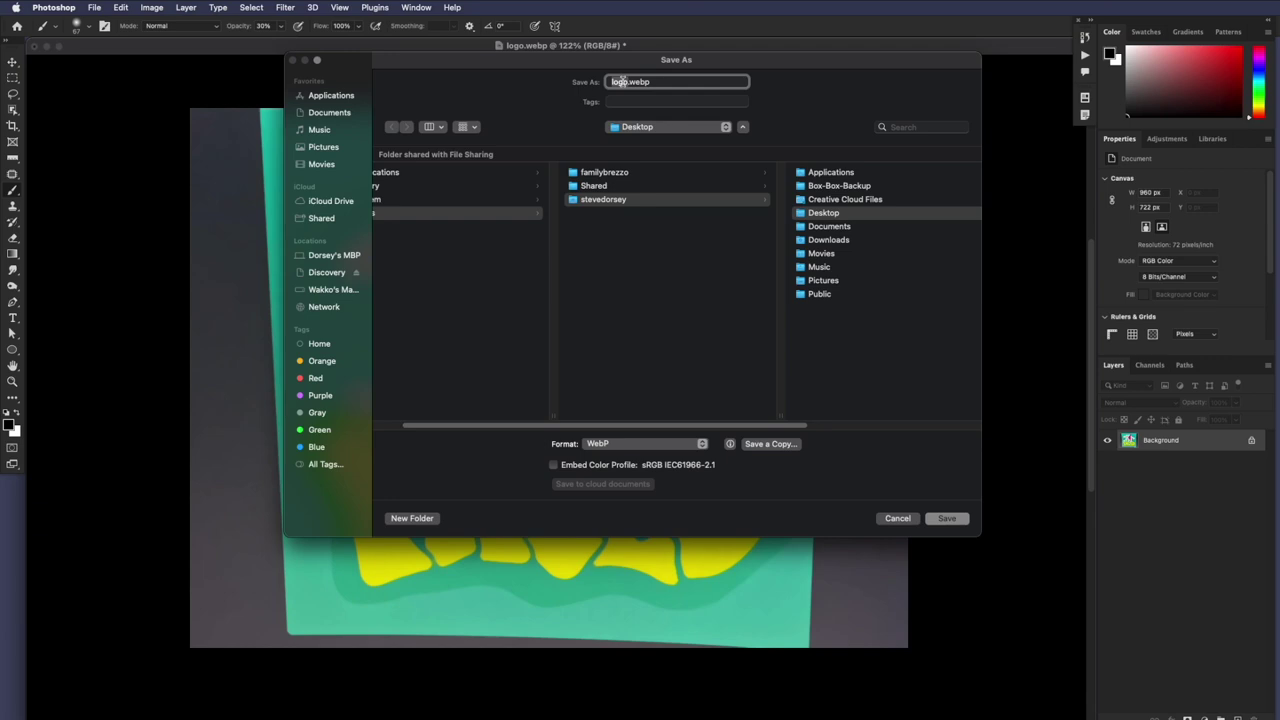
pyautogui.write('test')
pyautogui.click(666, 127)
pyautogui.click(690, 464)
pyautogui.click(778, 444)
# Save the copy in PNG format, accepting the default PNG options
pyautogui.click(686, 392)
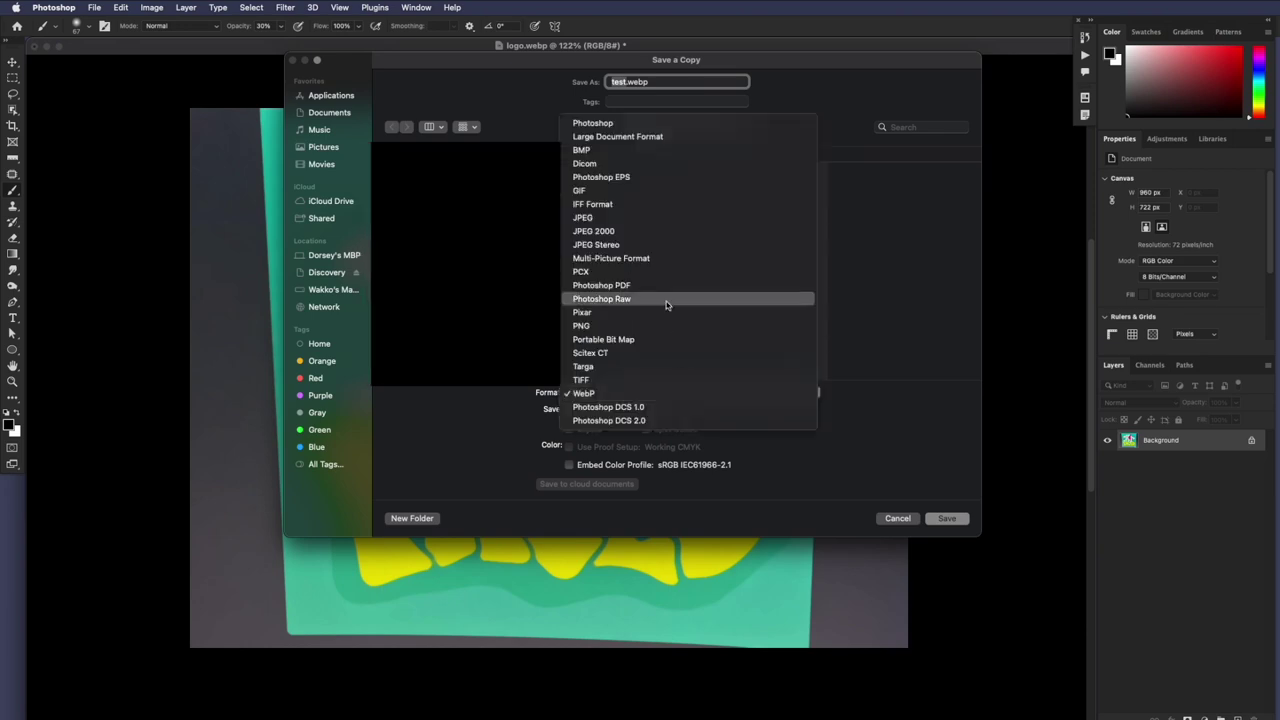
pyautogui.click(648, 327)
pyautogui.click(947, 518)
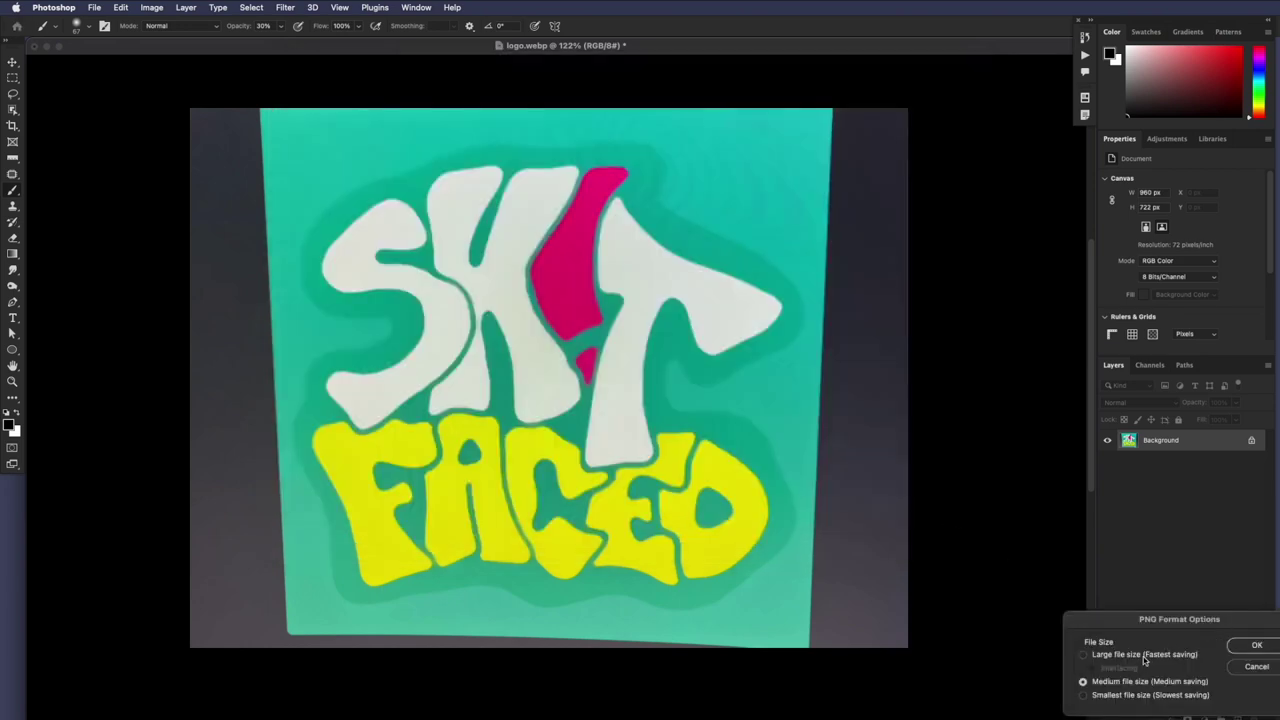
pyautogui.click(1252, 646)
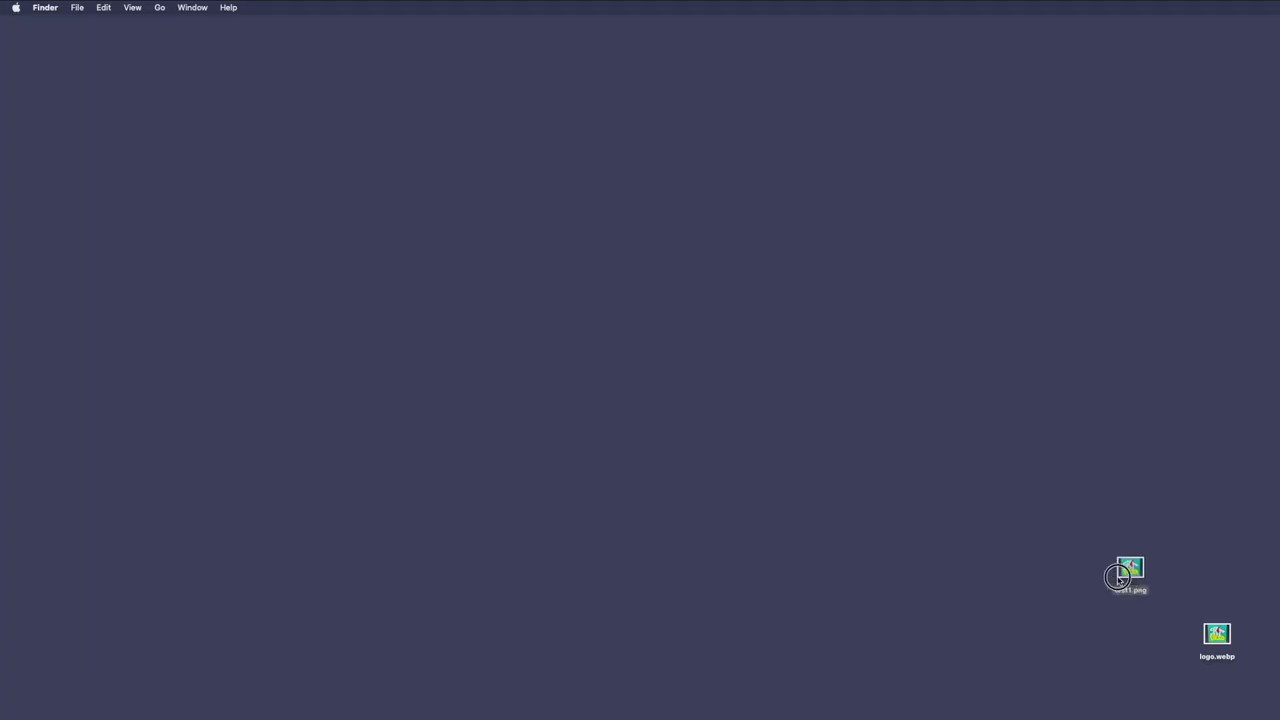
# Quick Look test1.png on the desktop, then open it with Adobe Illustrator 2023
pyautogui.moveTo(1120, 575); pyautogui.dragTo(336, 203)
pyautogui.press('space')
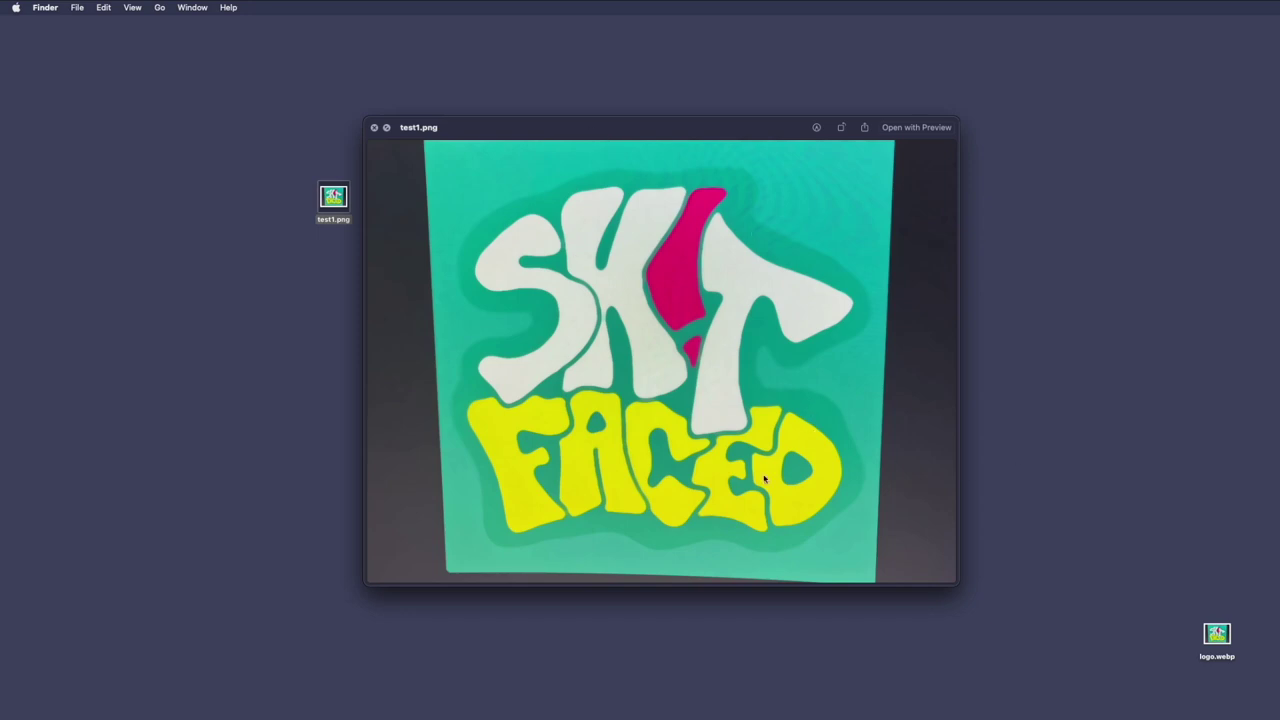
pyautogui.press('space')
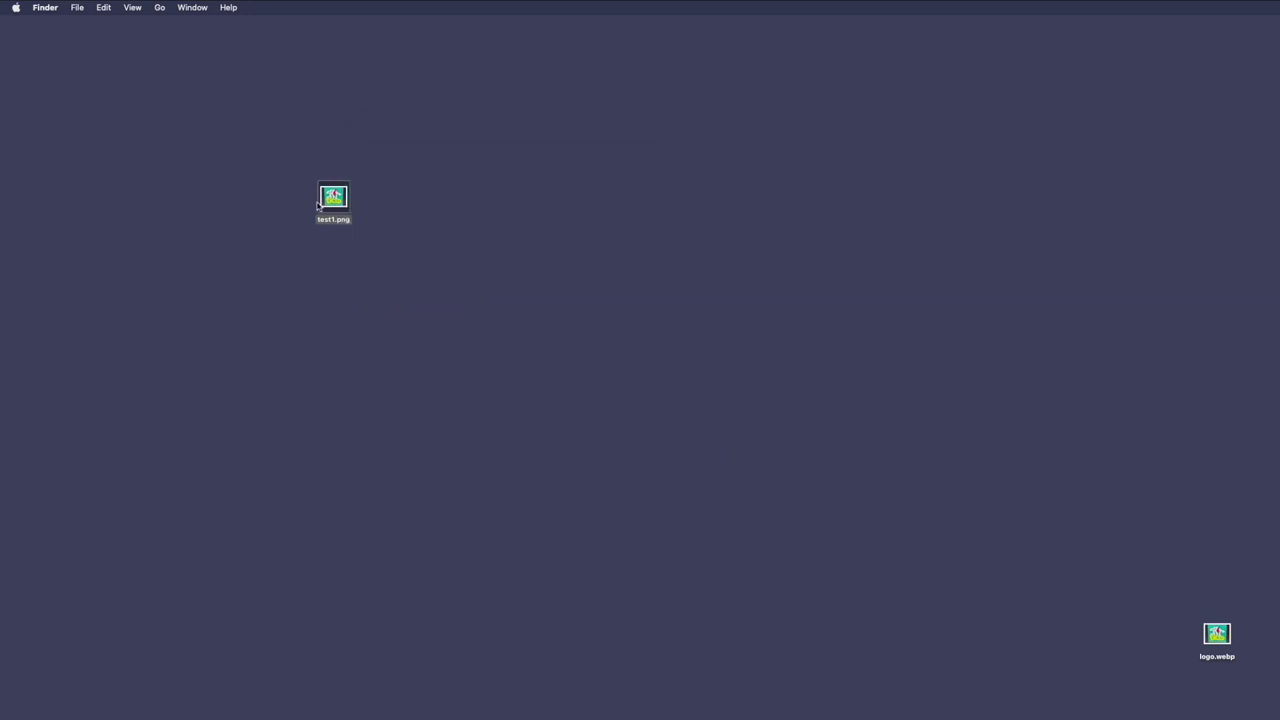
pyautogui.rightClick(329, 199)
pyautogui.moveTo(400, 215)
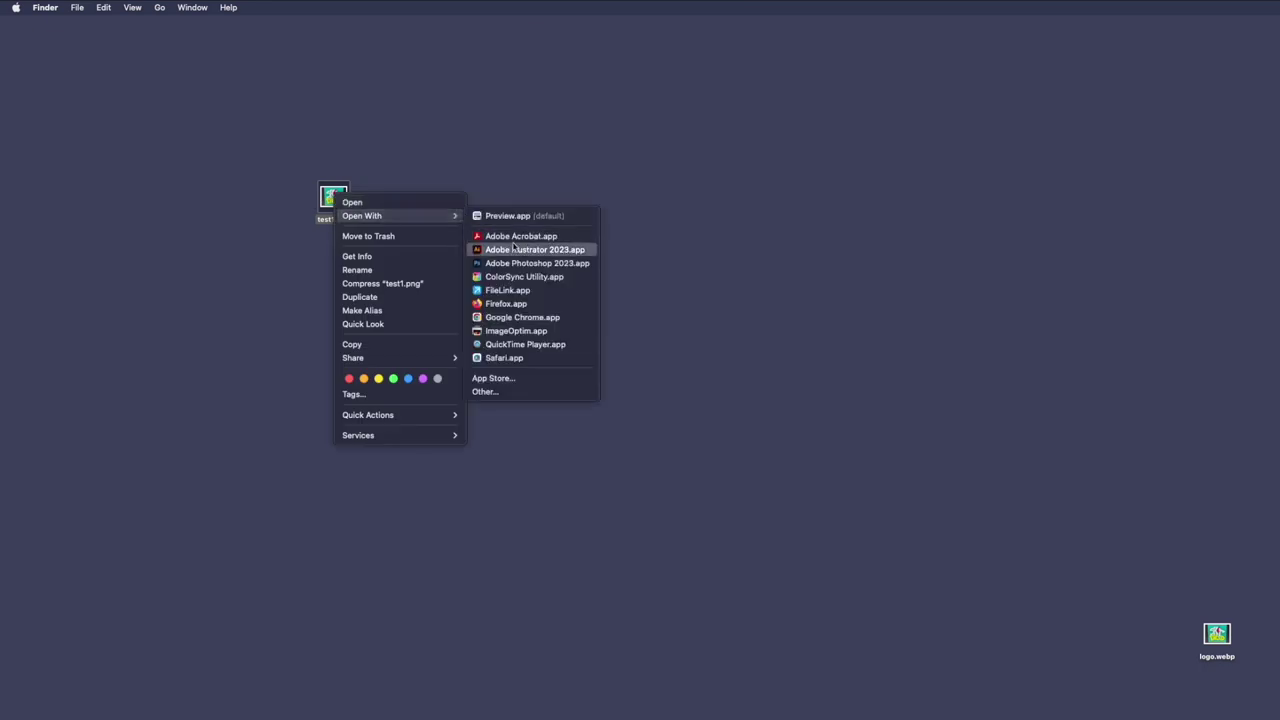
pyautogui.click(512, 249)
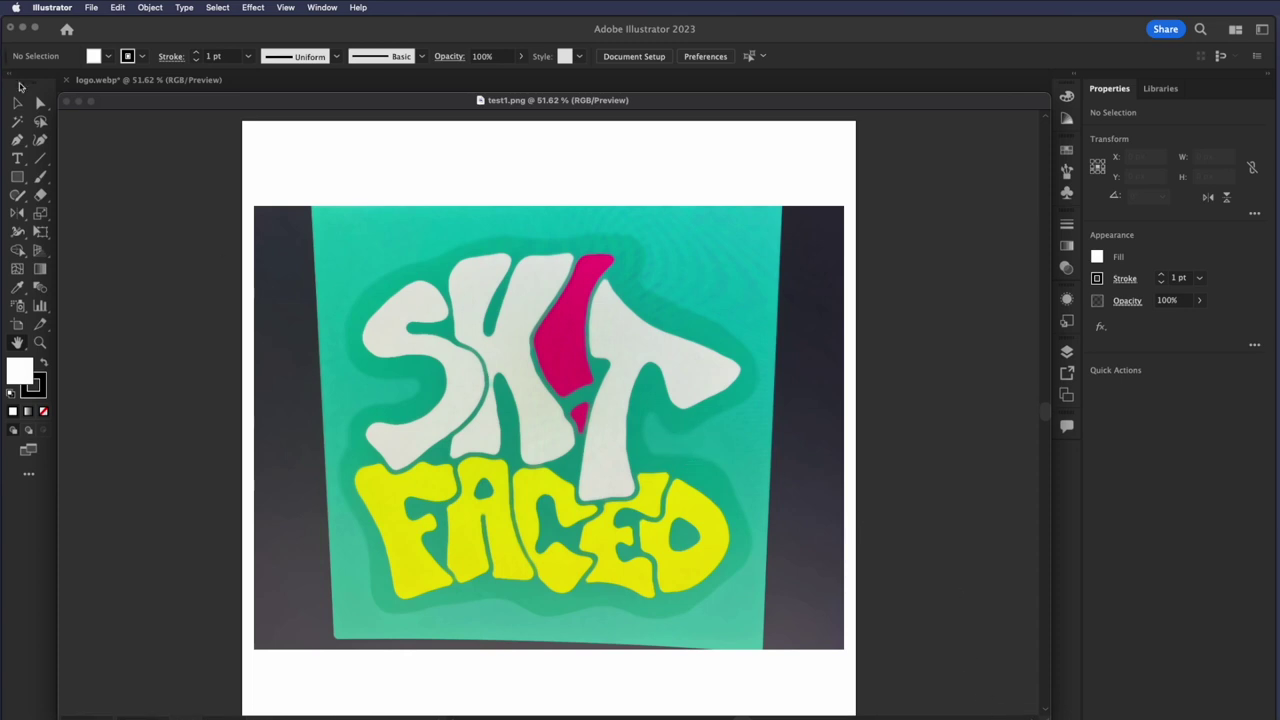
# Select the placed logo image and run Object > Image Trace > Make
pyautogui.press('v')
pyautogui.click(541, 355)
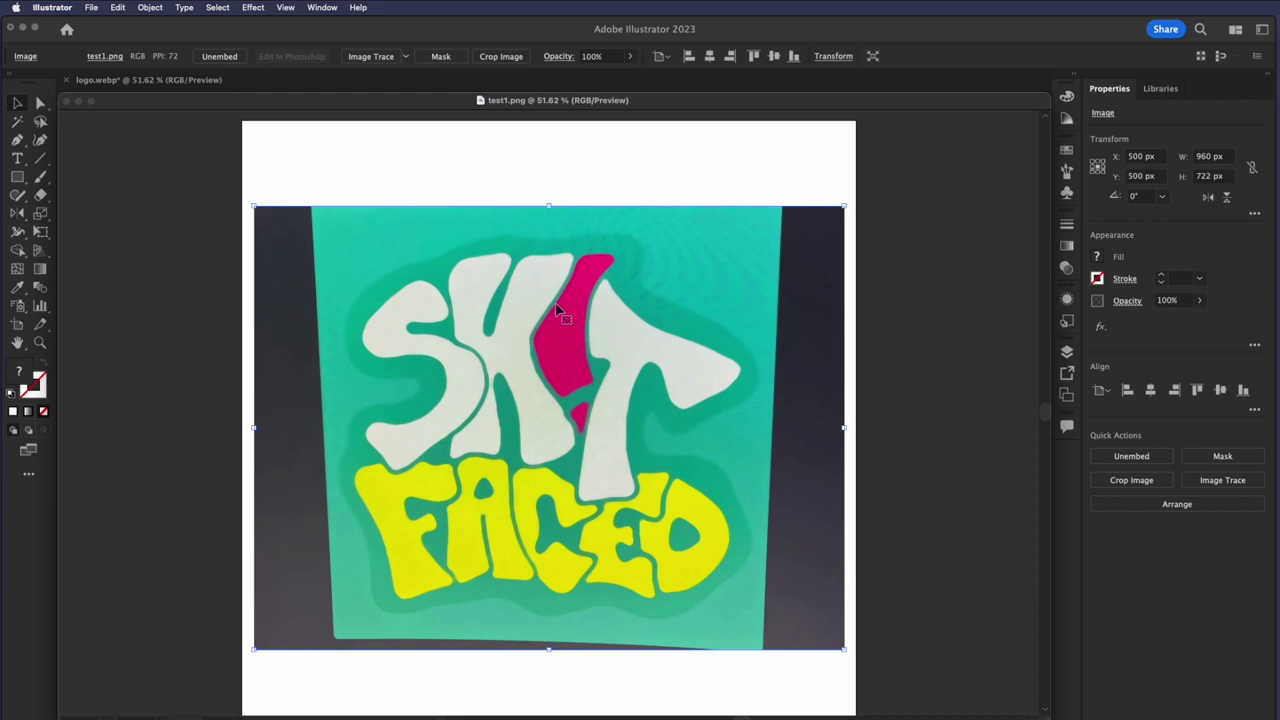
pyautogui.click(156, 6)
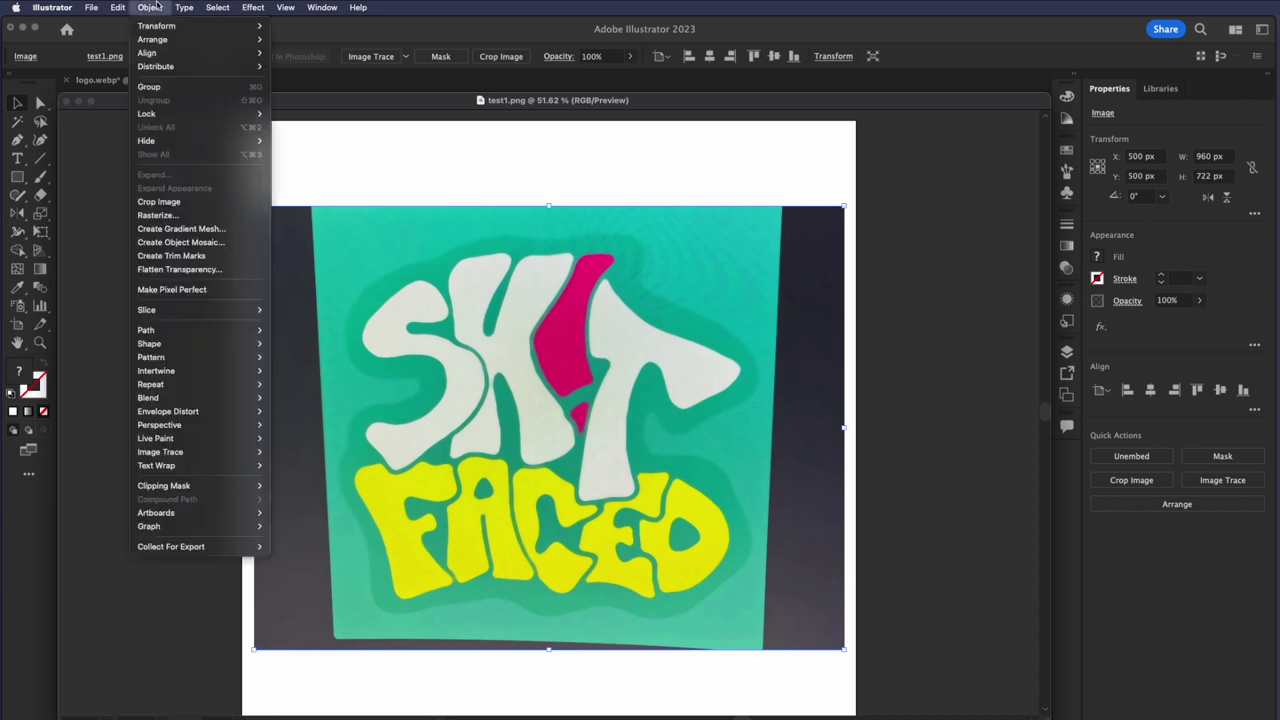
pyautogui.moveTo(210, 452)
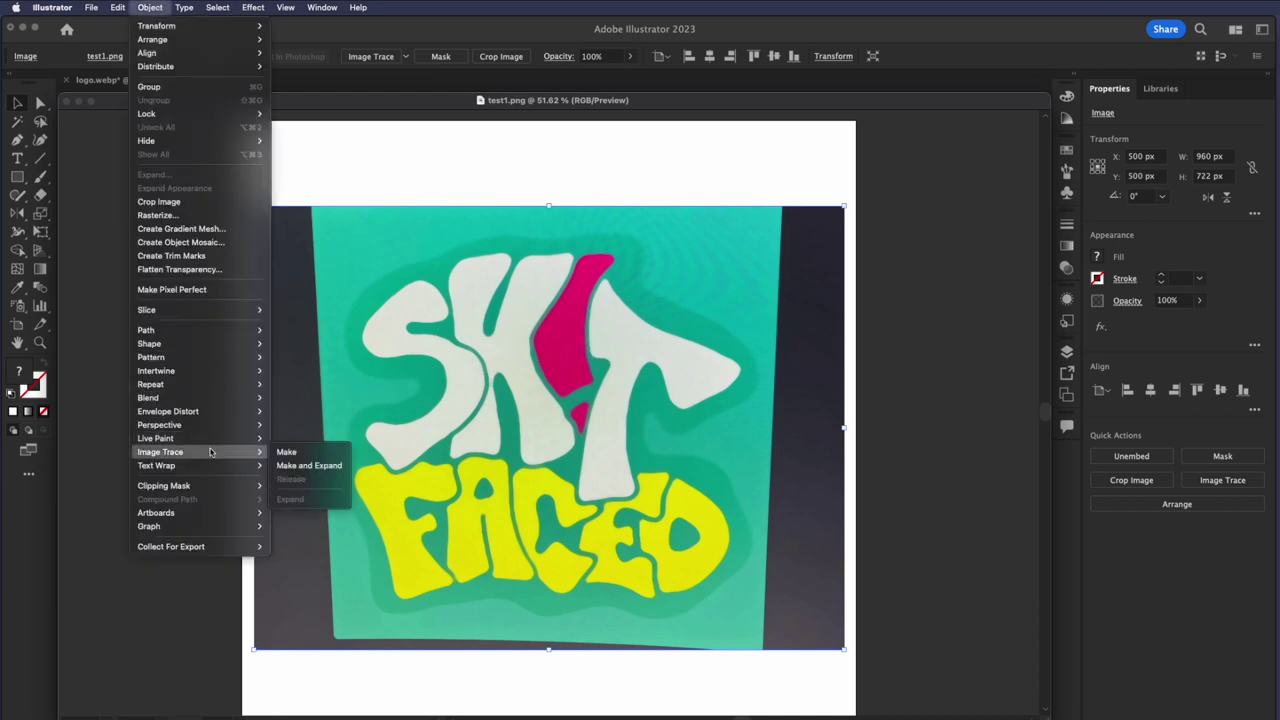
pyautogui.click(287, 452)
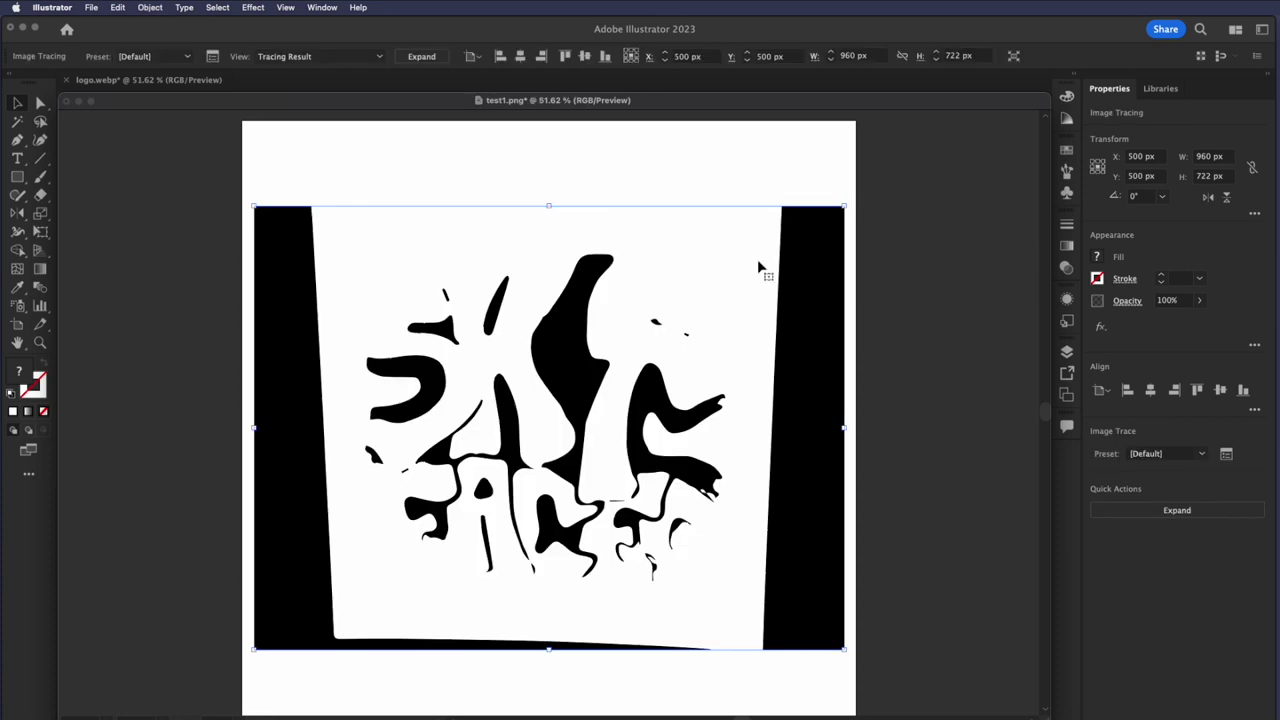
# Retrace the logo with the 6 Colors preset and show the Image Trace panel
pyautogui.click(188, 57)
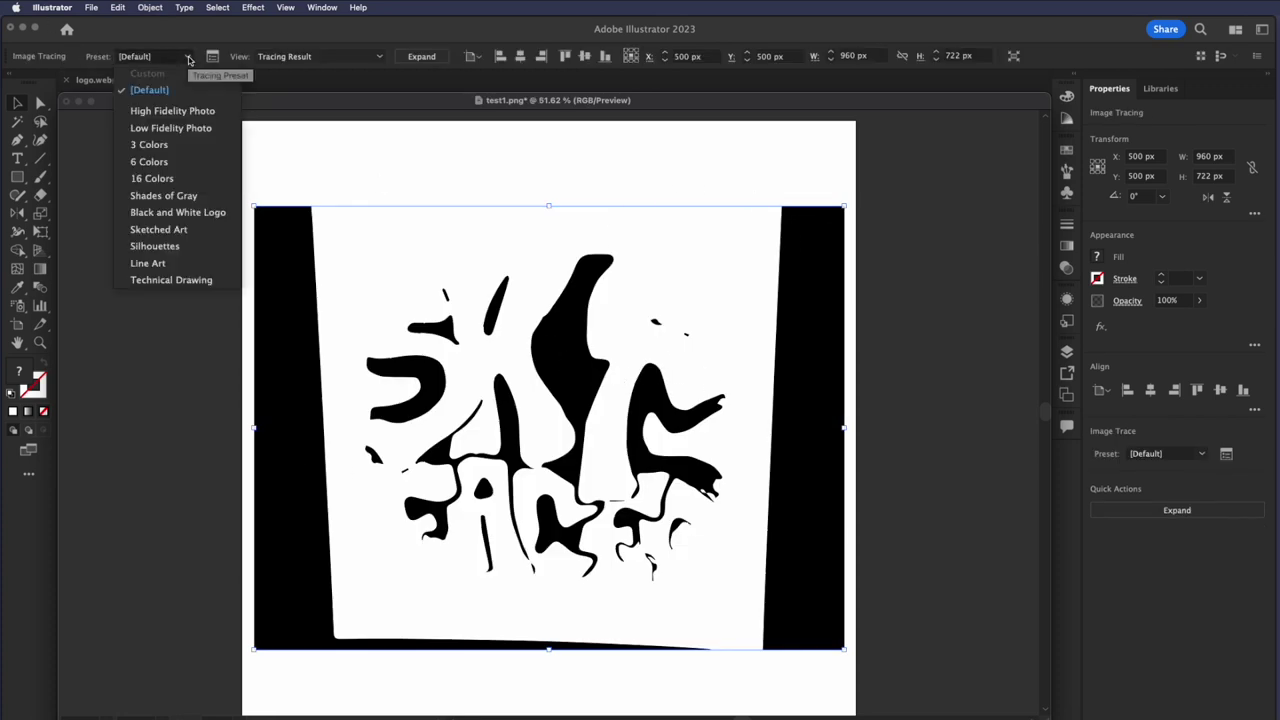
pyautogui.click(149, 162)
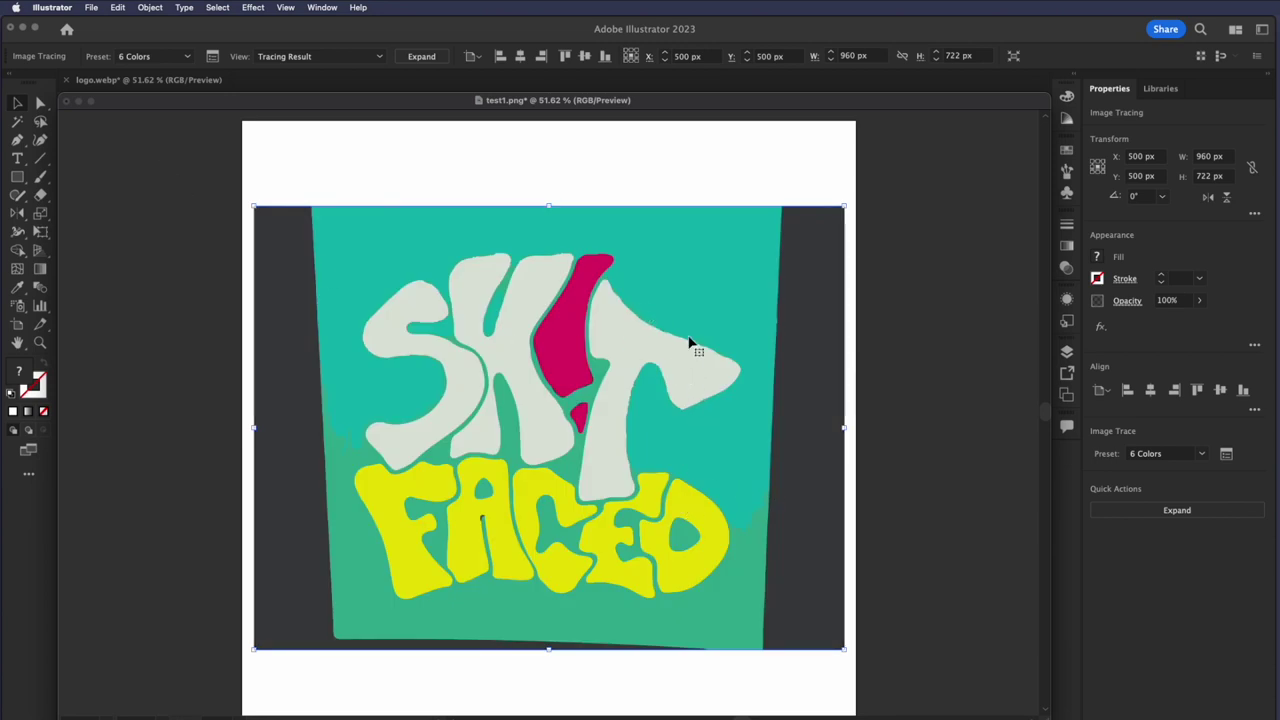
pyautogui.click(212, 56)
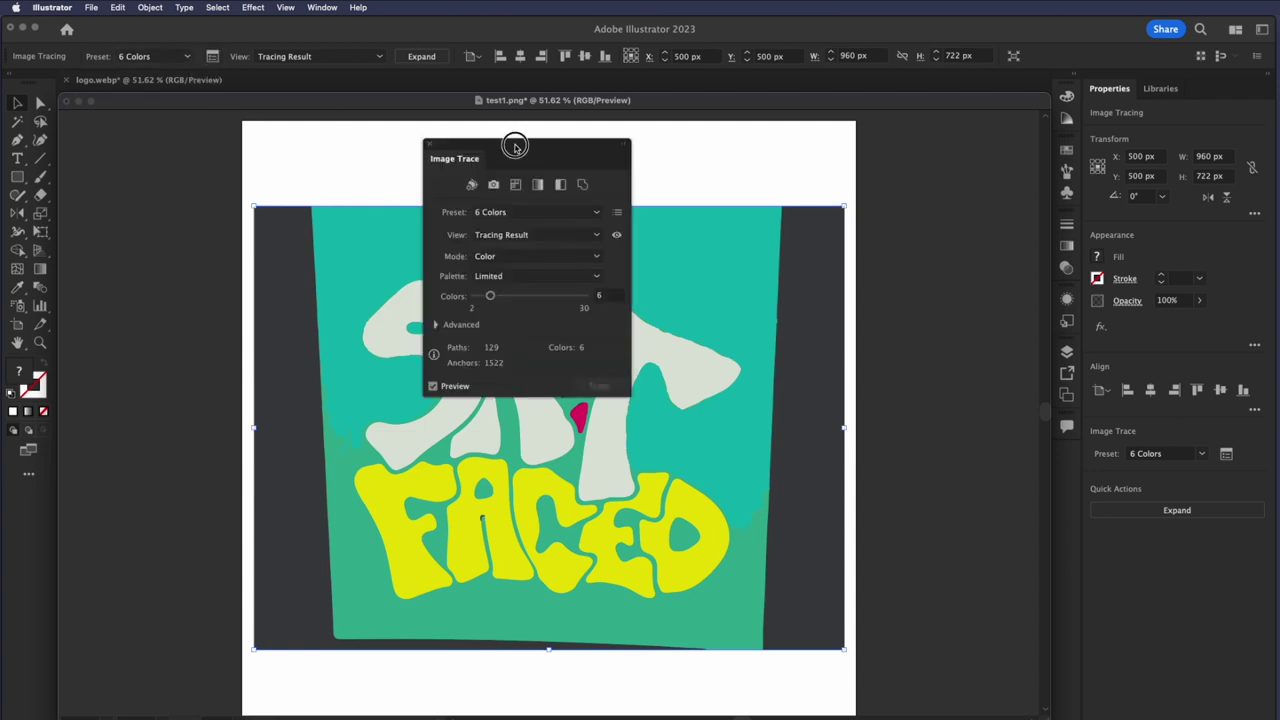
# Move the Image Trace panel aside, keep 6 Colors, and lower Colors to 5
pyautogui.moveTo(514, 147)
pyautogui.mouseDown()
pyautogui.moveTo(185, 152)
pyautogui.moveTo(159, 133)
pyautogui.mouseUp()
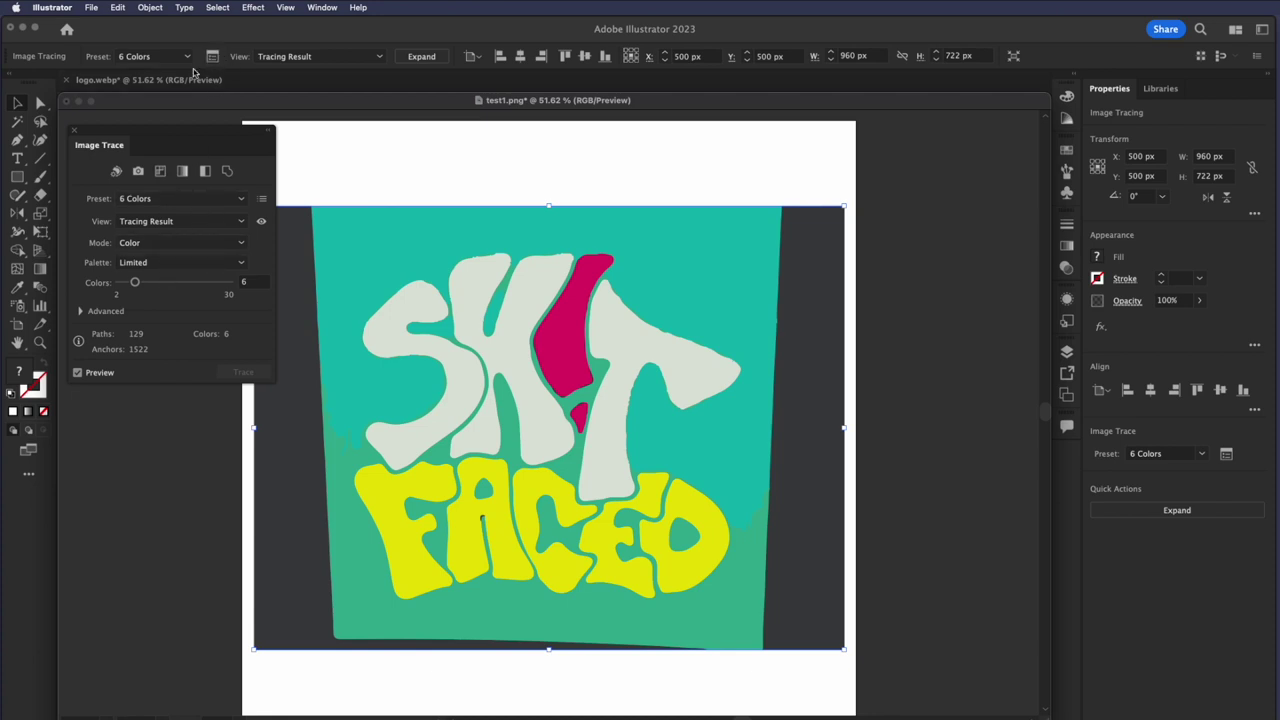
pyautogui.click(185, 199)
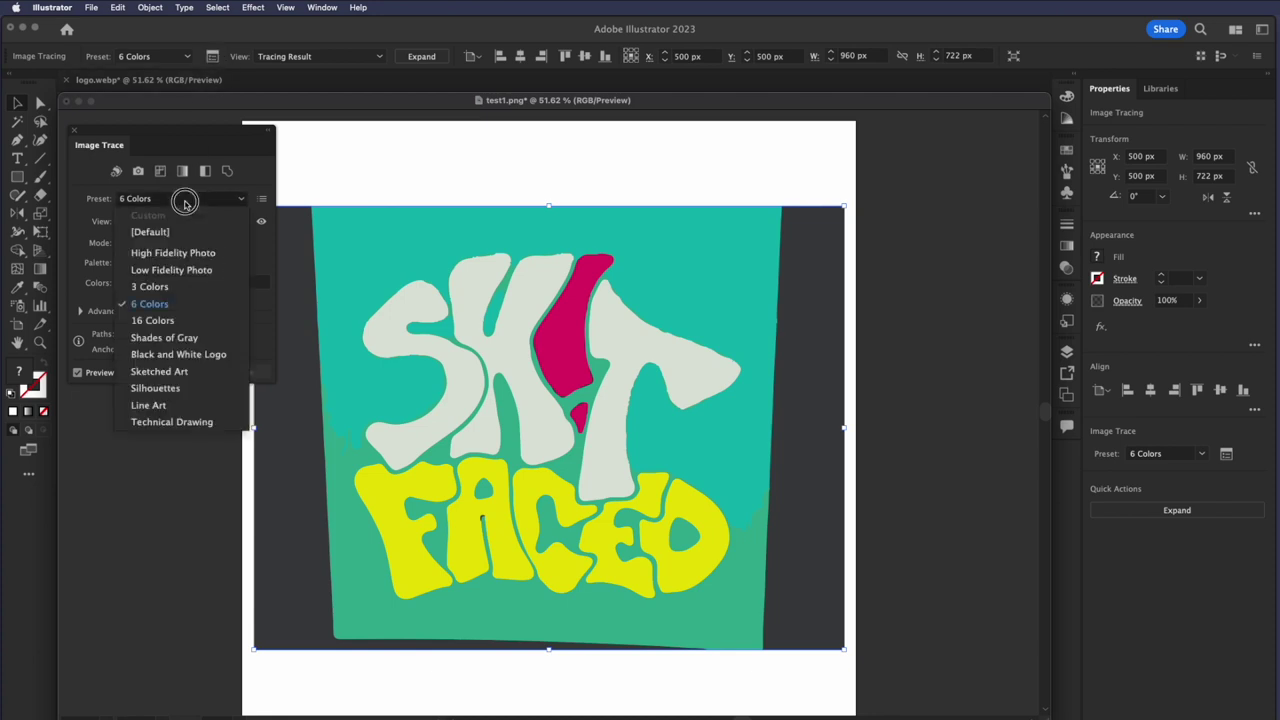
pyautogui.click(186, 217)
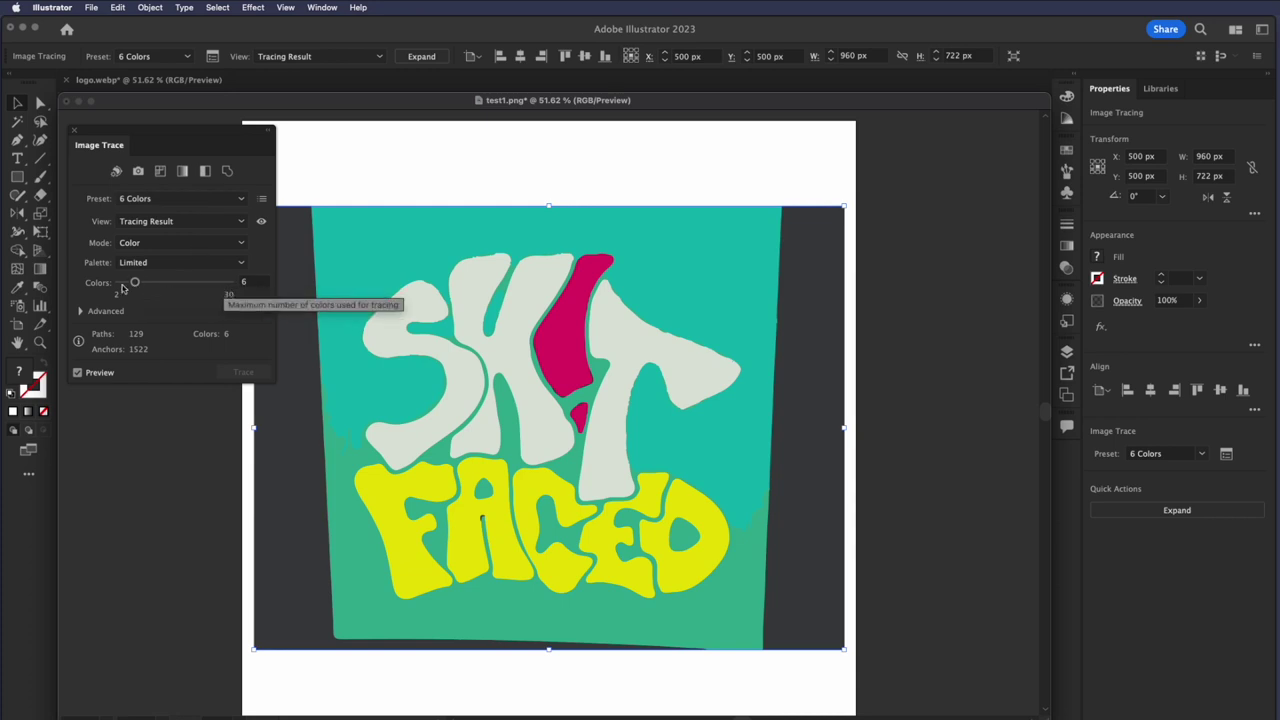
pyautogui.moveTo(133, 282); pyautogui.dragTo(133, 288)
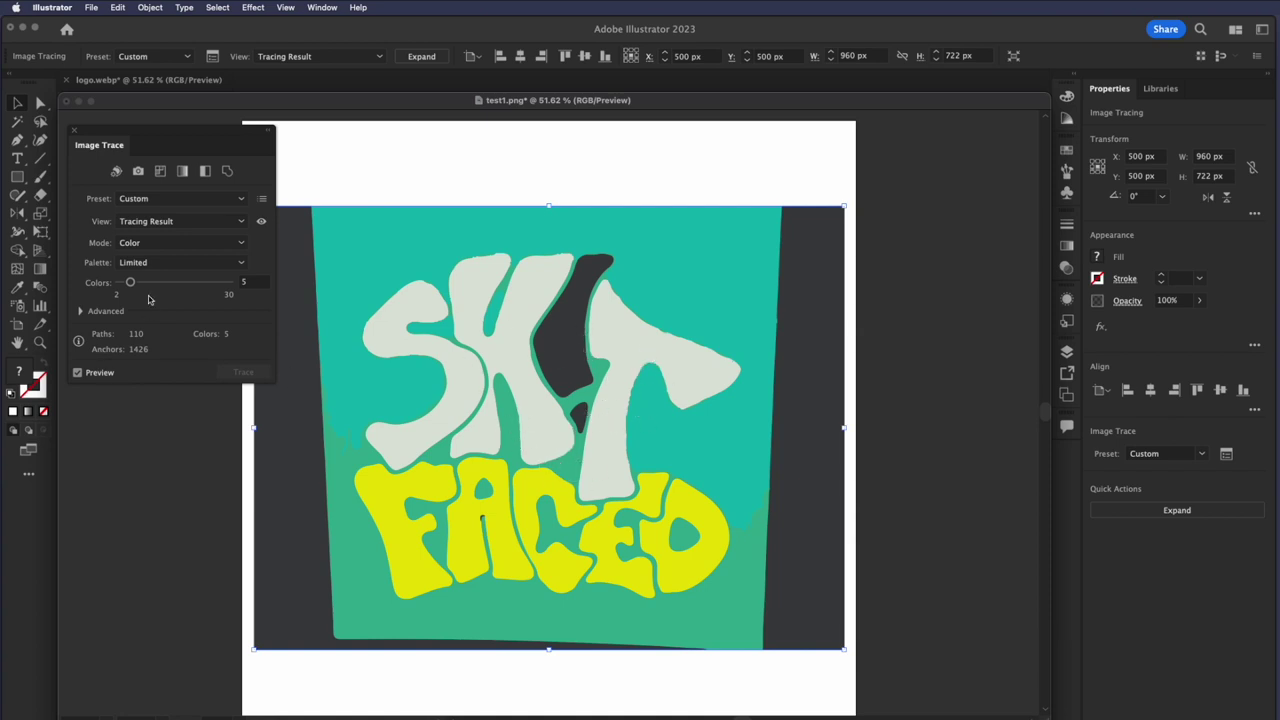
pyautogui.click(80, 311)
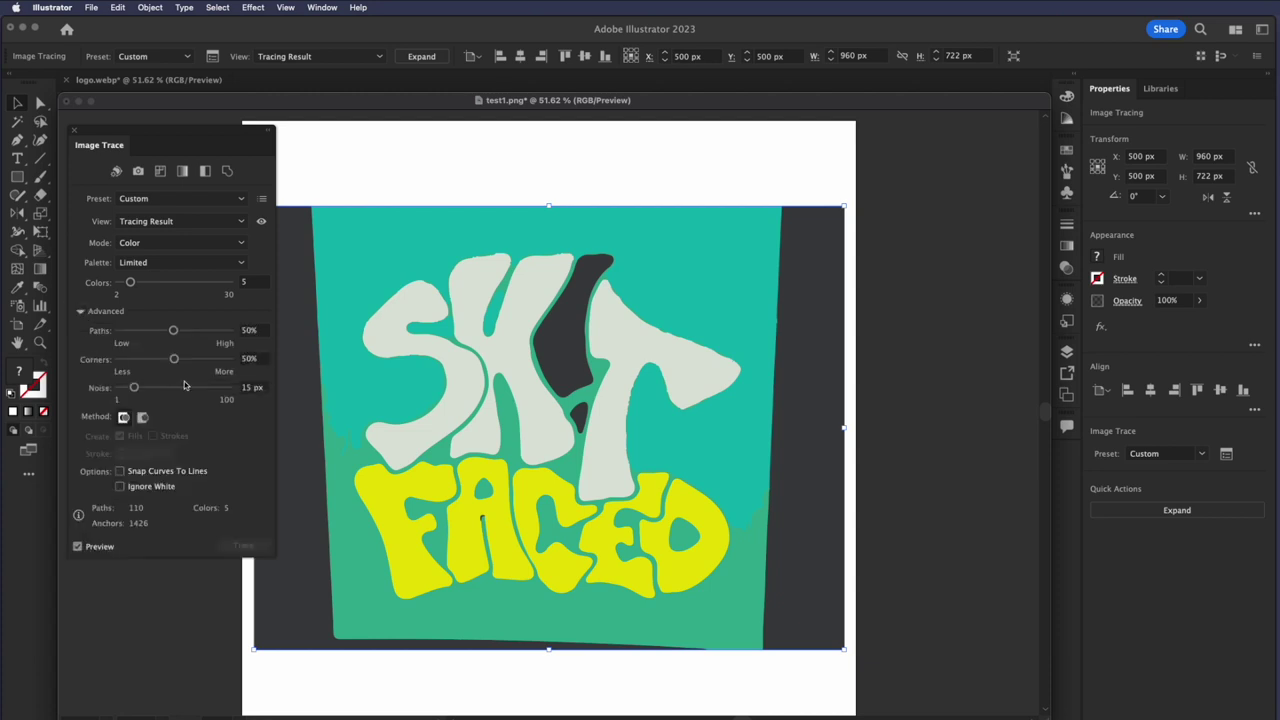
# Set trace Paths to 26%, Corners to 5%, Noise to 3 px, and Colors to 4
pyautogui.moveTo(173, 330); pyautogui.dragTo(148, 335)
pyautogui.moveTo(167, 365); pyautogui.dragTo(124, 363)
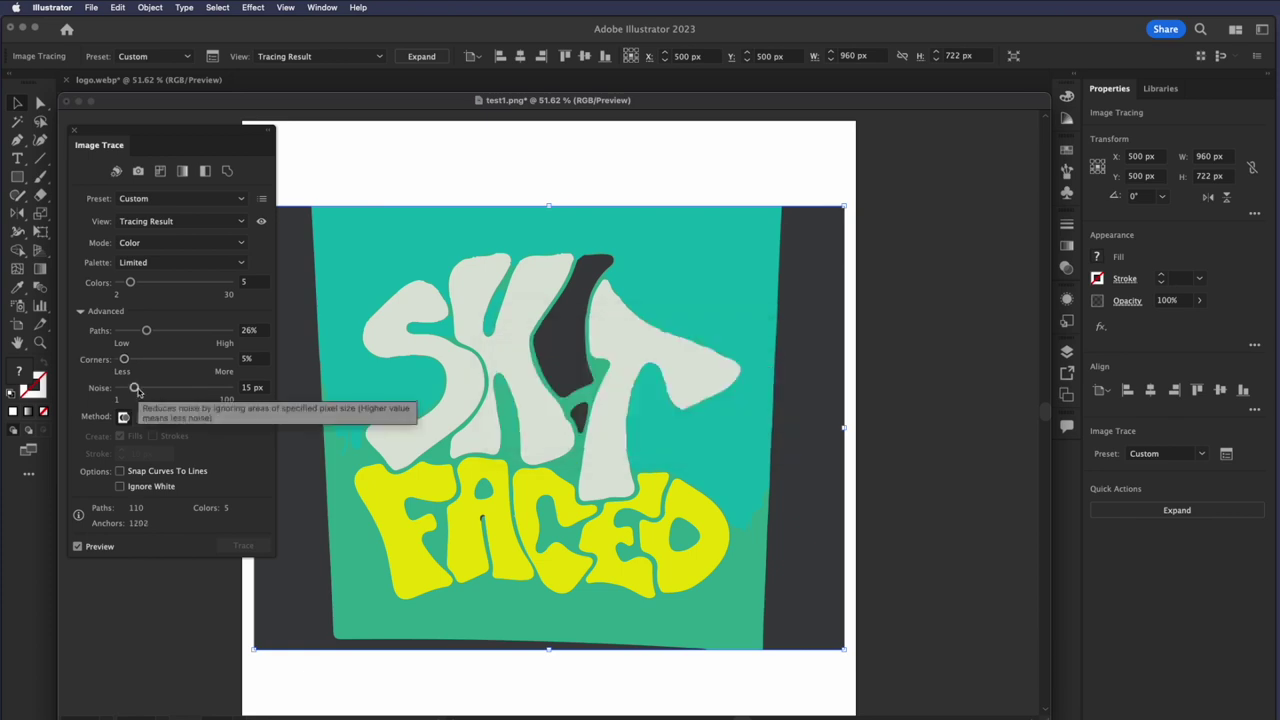
pyautogui.moveTo(138, 391); pyautogui.dragTo(125, 394)
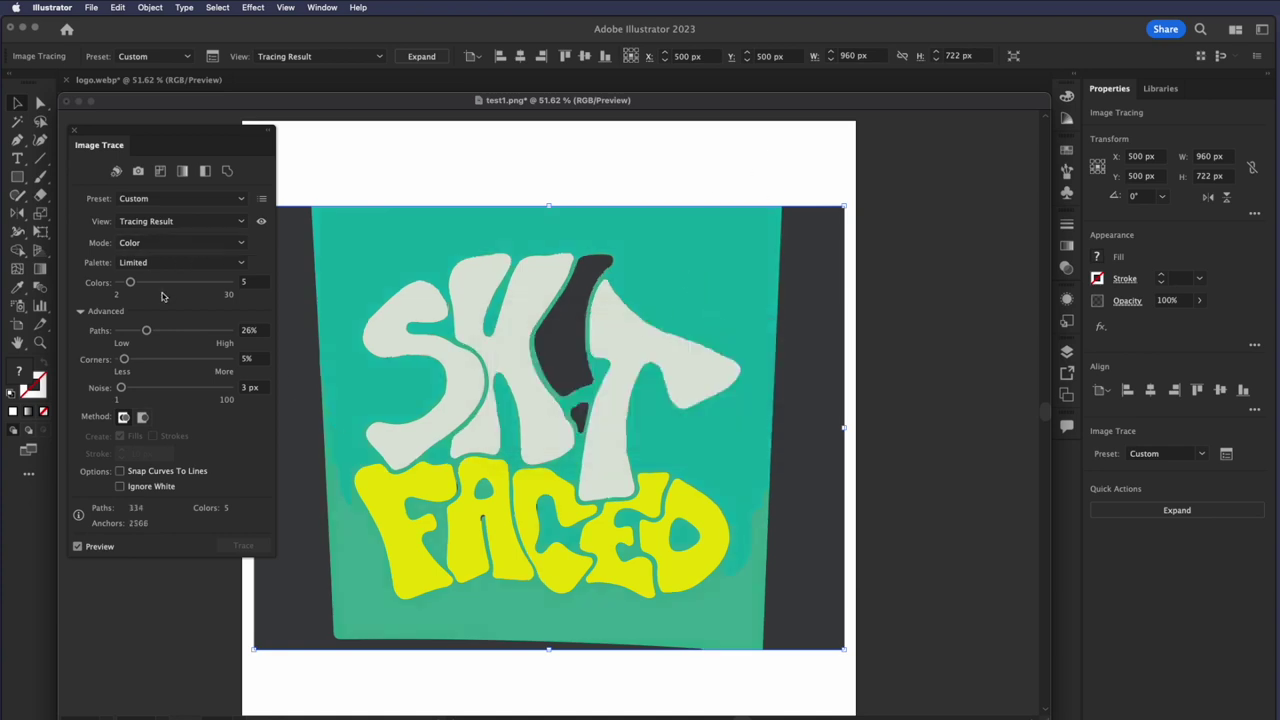
pyautogui.moveTo(130, 283); pyautogui.dragTo(128, 285)
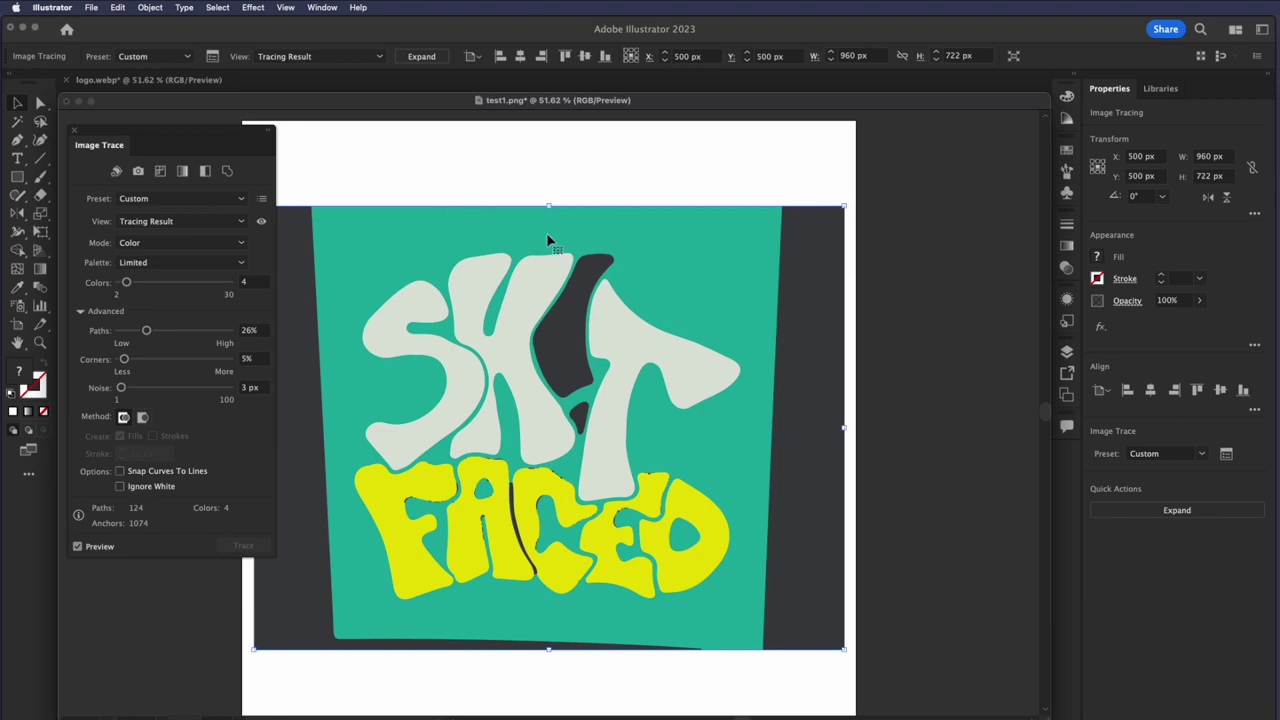
# Zoom in to check the trace edges and the yellow FACED letters, then zoom out
pyautogui.press('z')
pyautogui.moveTo(575, 255); pyautogui.dragTo(901, 348)
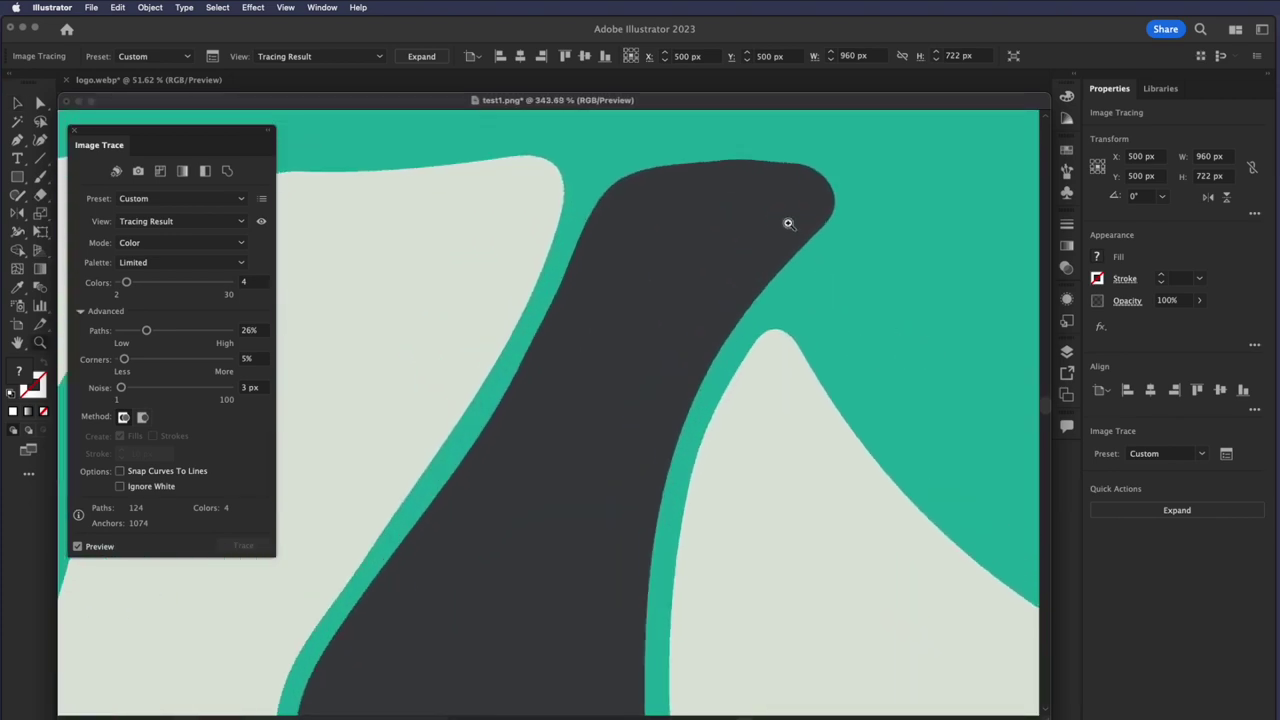
pyautogui.moveTo(803, 346); pyautogui.dragTo(522, 541)
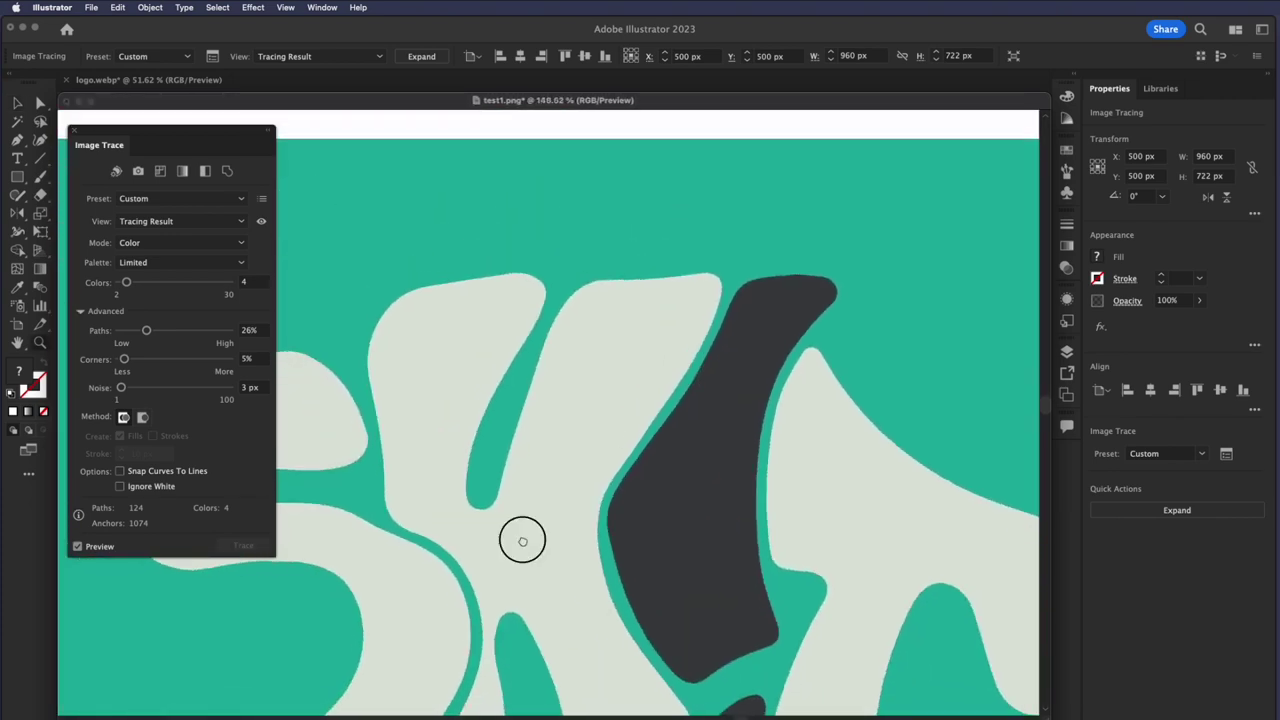
pyautogui.scroll(-5, 522, 541)
pyautogui.moveTo(651, 543); pyautogui.dragTo(671, 503)
pyautogui.moveTo(600, 534); pyautogui.dragTo(629, 380)
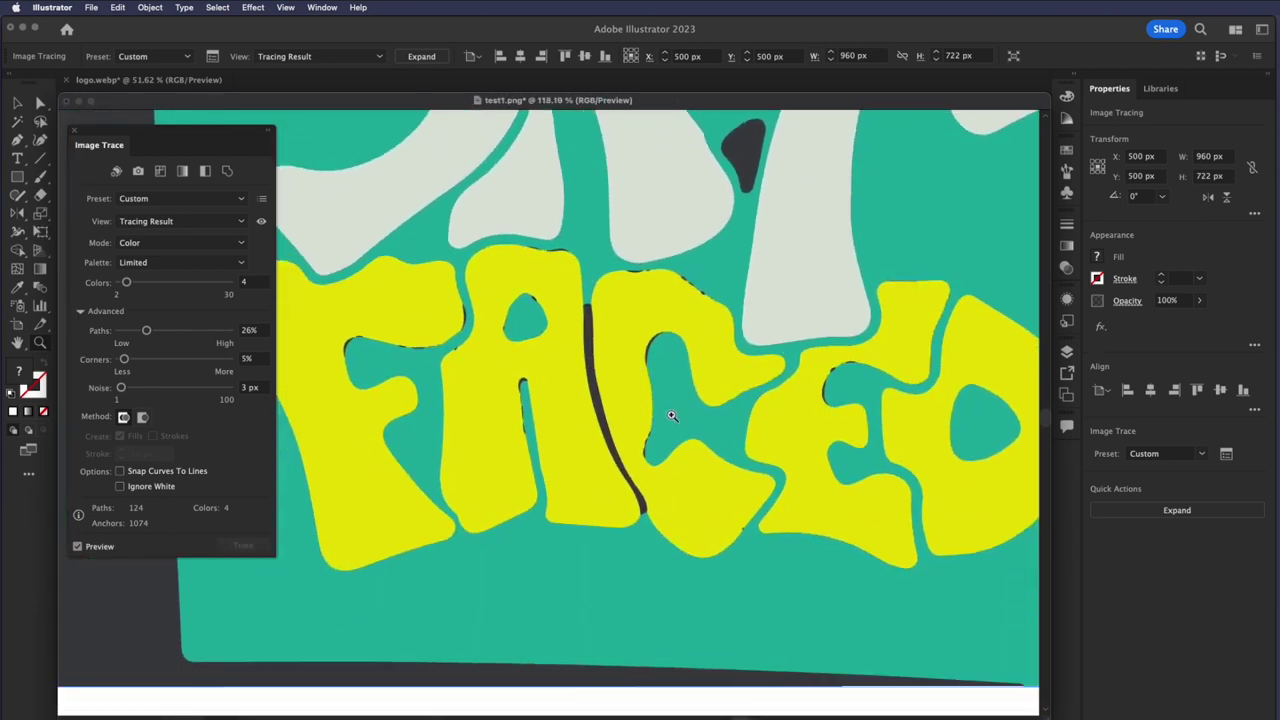
pyautogui.moveTo(672, 416); pyautogui.dragTo(660, 351)
pyautogui.scroll(3, 560, 330)
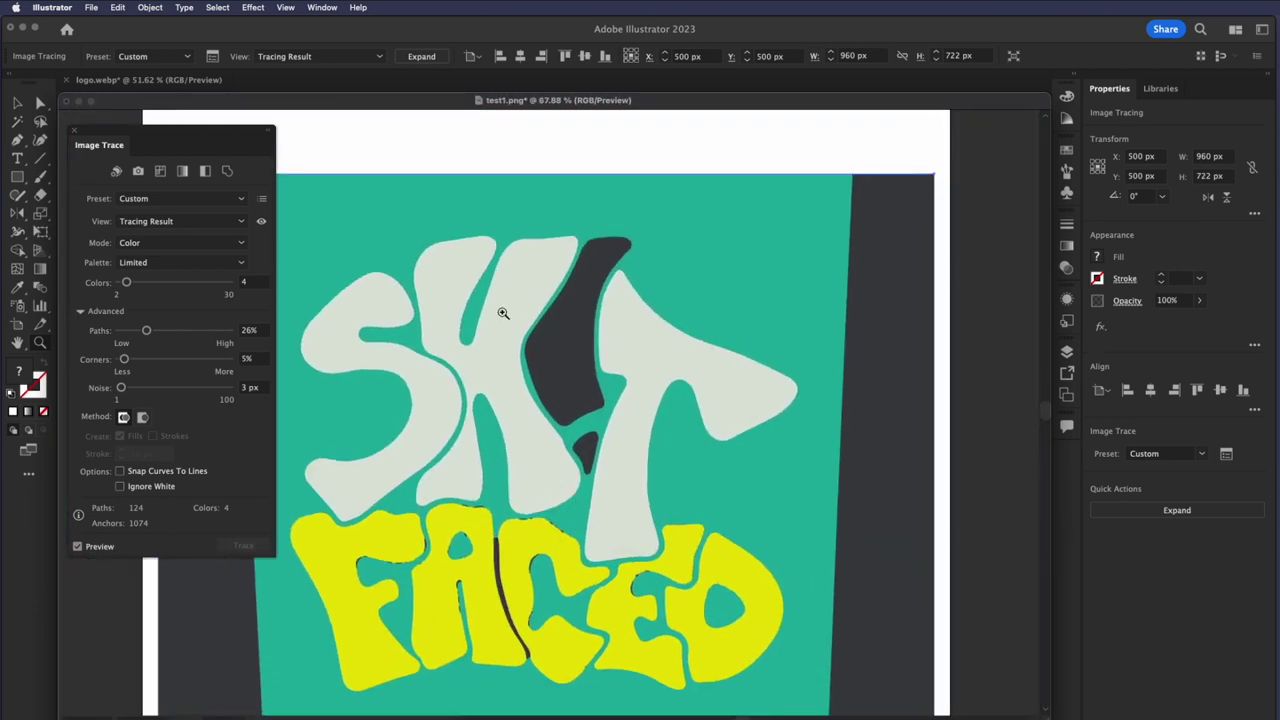
# Close the Image Trace panel and deselect the traced artwork with the Selection tool
pyautogui.click(74, 133)
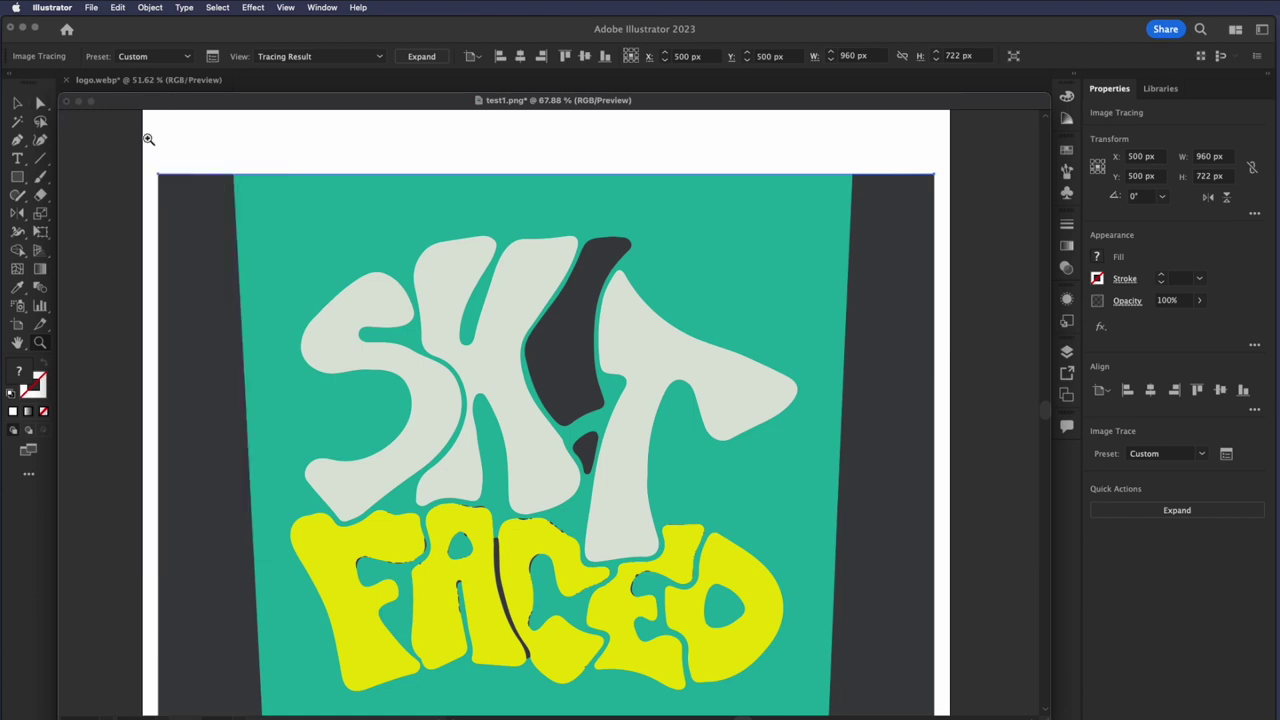
pyautogui.press('v')
pyautogui.click(268, 160)
# Select the traced image and expand it with Object and Fill checked
pyautogui.click(360, 209)
pyautogui.moveTo(391, 218)
pyautogui.mouseDown()
pyautogui.moveTo(437, 222)
pyautogui.moveTo(399, 222)
pyautogui.mouseUp()
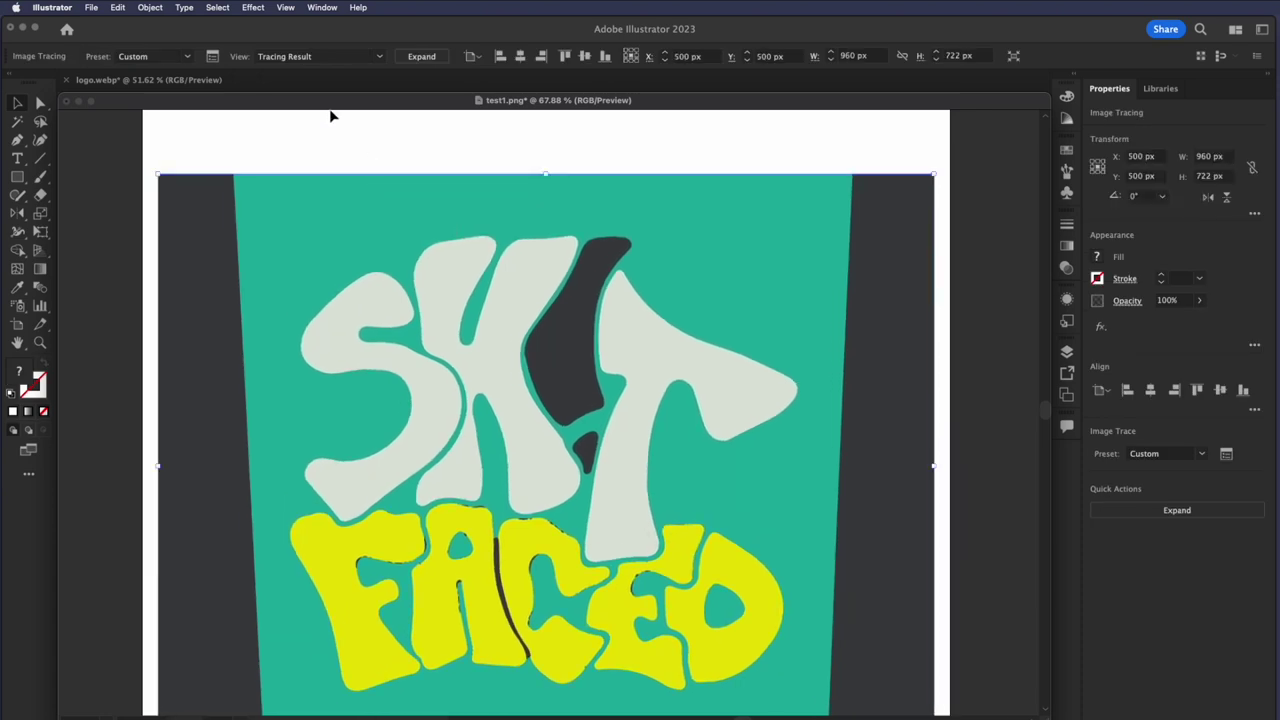
pyautogui.click(151, 8)
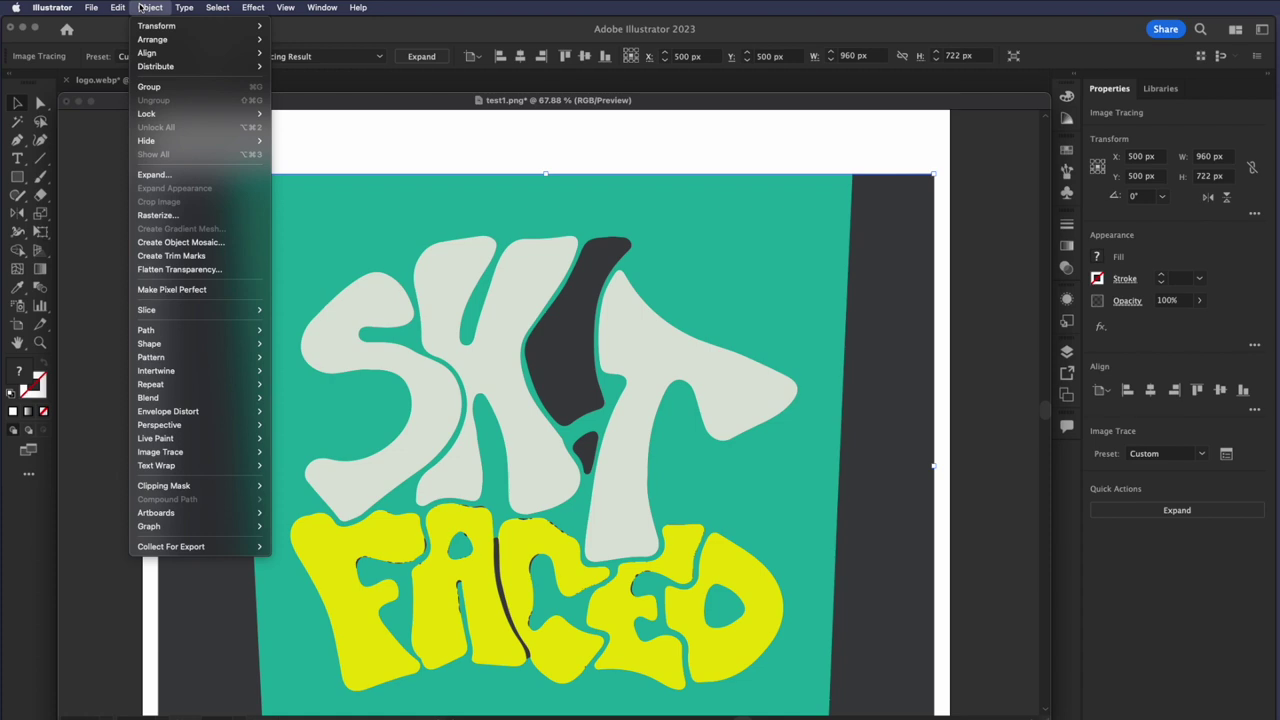
pyautogui.click(155, 175)
pyautogui.moveTo(1072, 553); pyautogui.dragTo(851, 336)
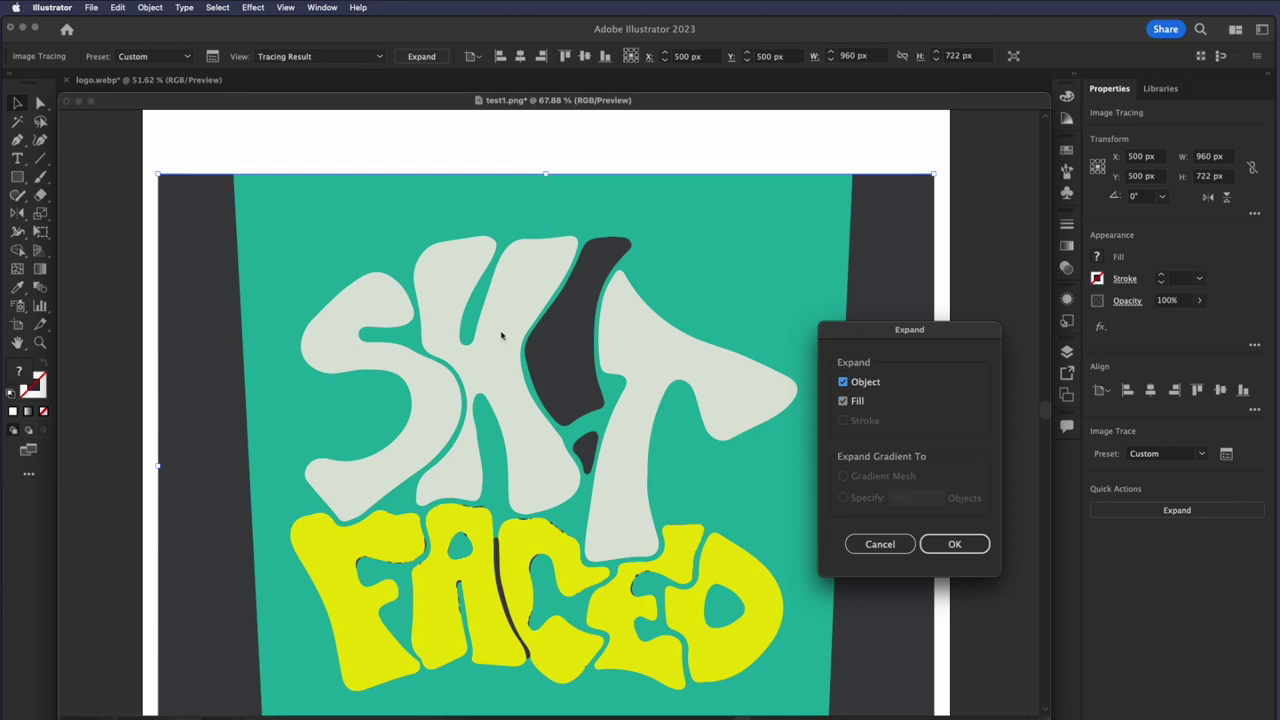
pyautogui.click(955, 545)
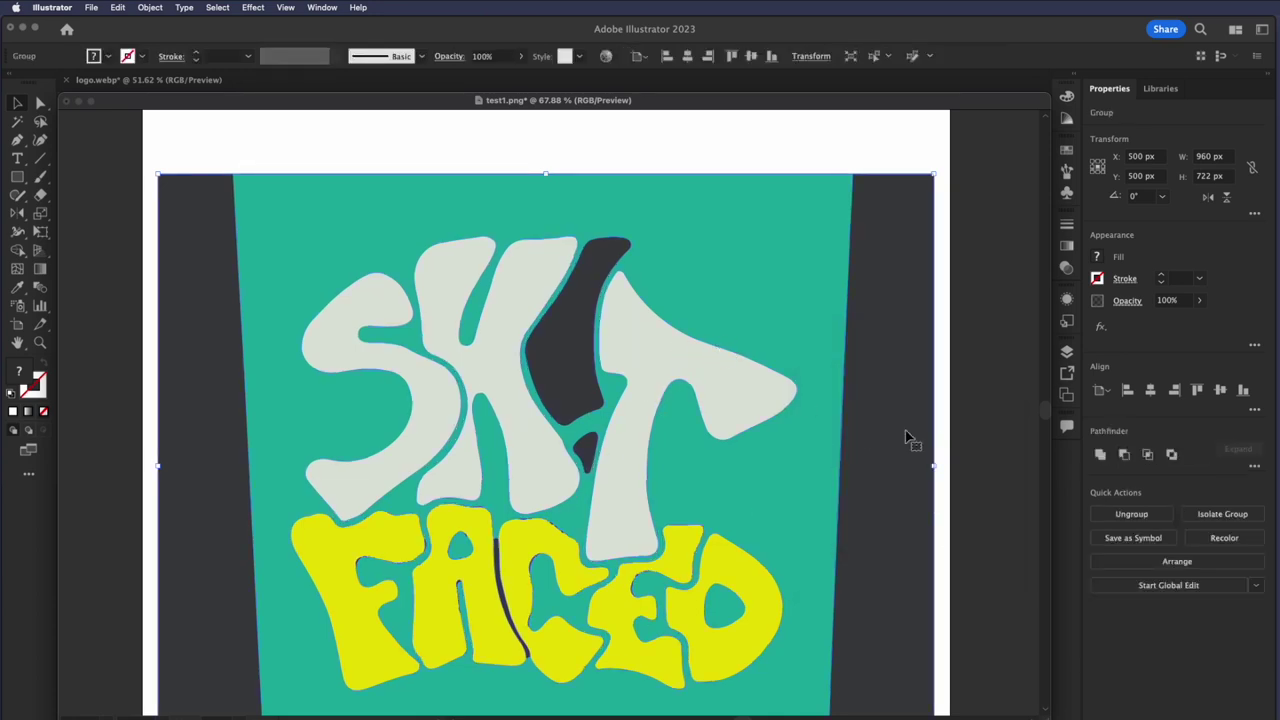
pyautogui.click(41, 104)
# Delete the dark strips on the left and right sides of the artwork
pyautogui.click(187, 137)
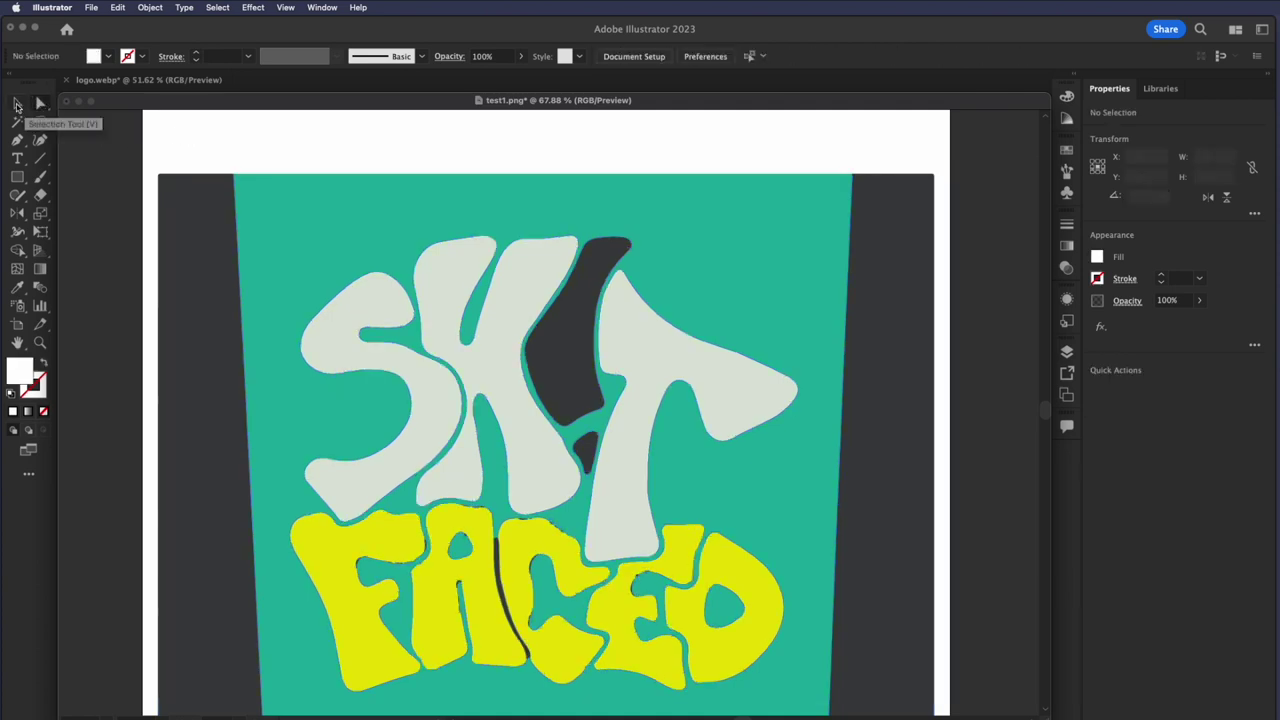
pyautogui.click(191, 231)
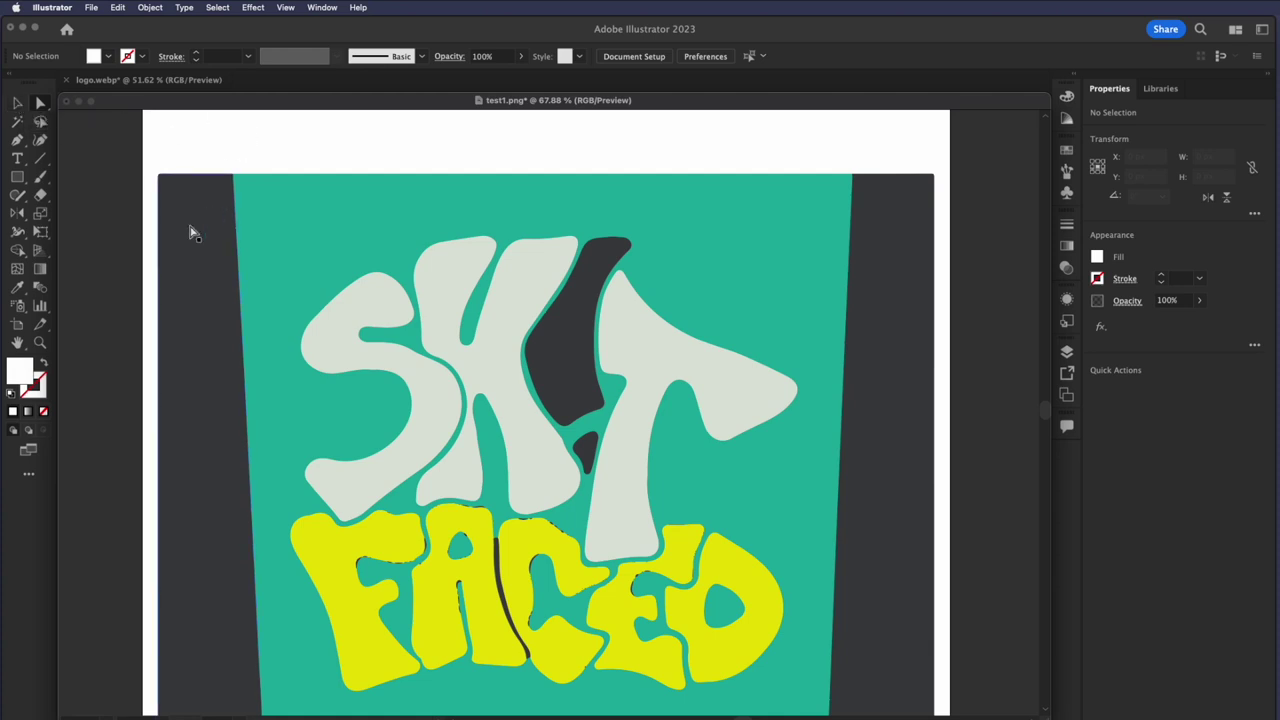
pyautogui.press('Delete')
pyautogui.click(872, 354)
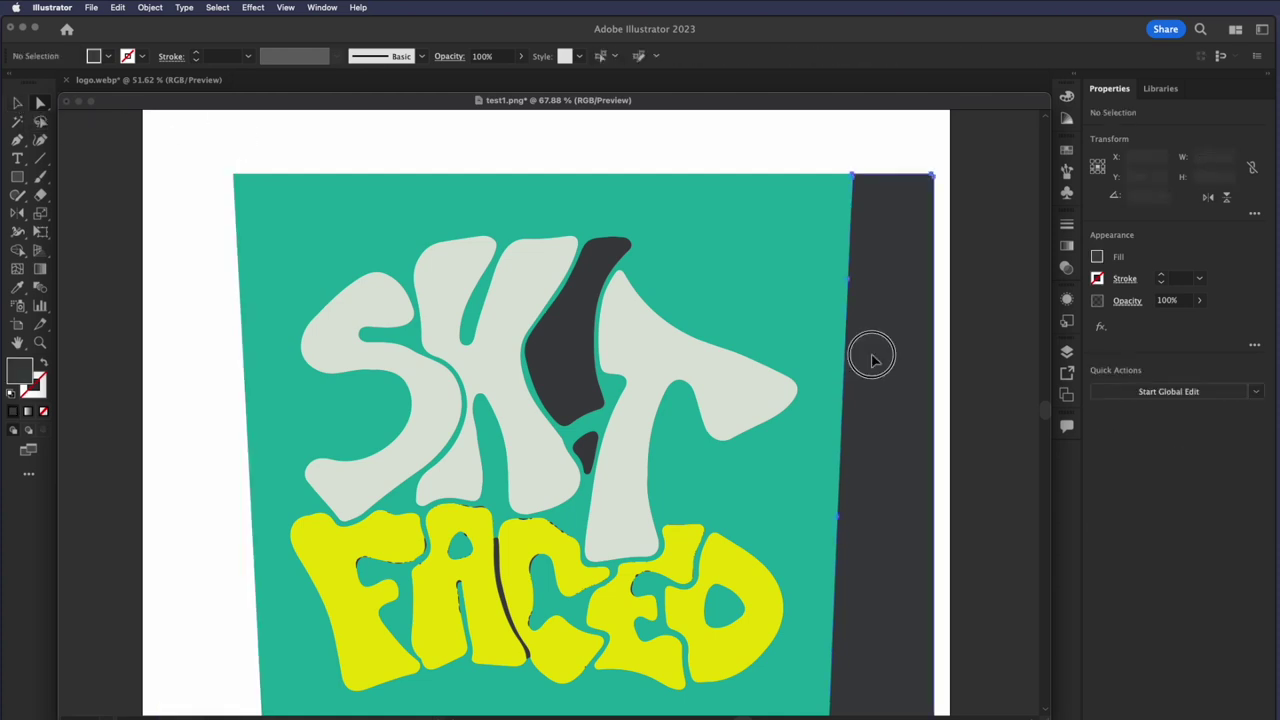
pyautogui.press('Delete')
pyautogui.click(821, 359)
pyautogui.press('super+shift+a')
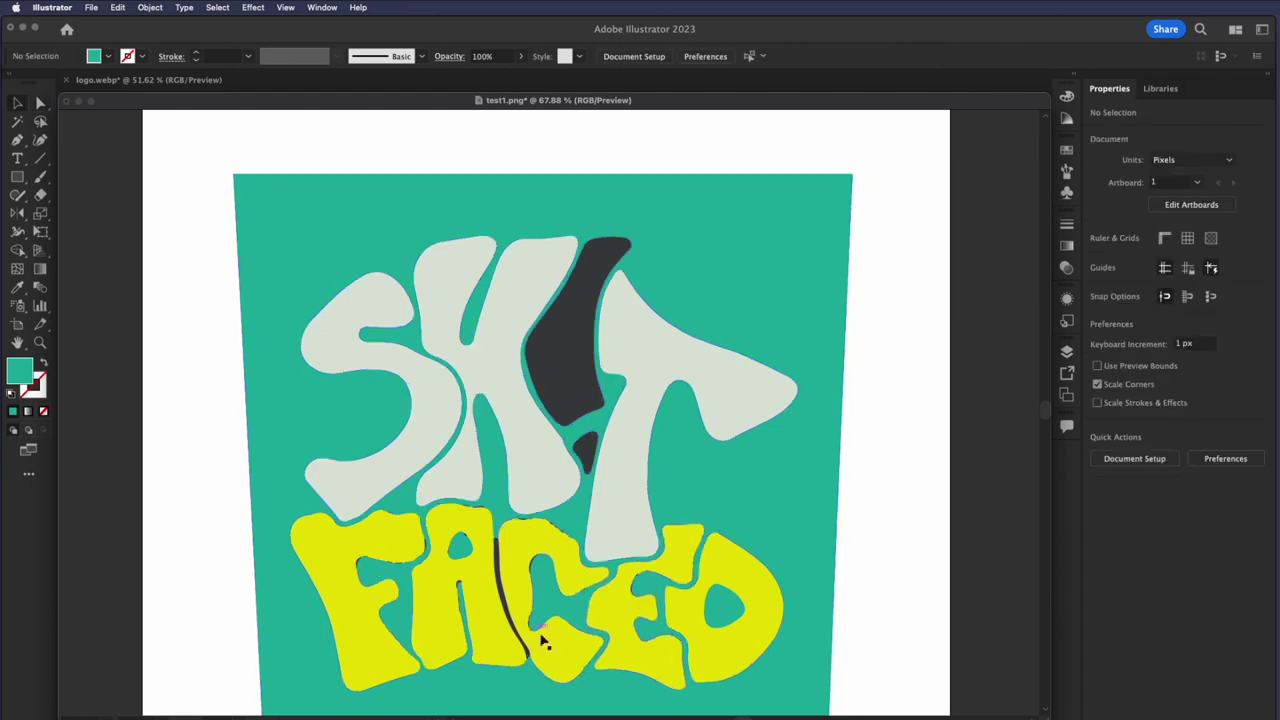
# Delete the teal background and the teal specks inside the D and the A
pyautogui.click(808, 600)
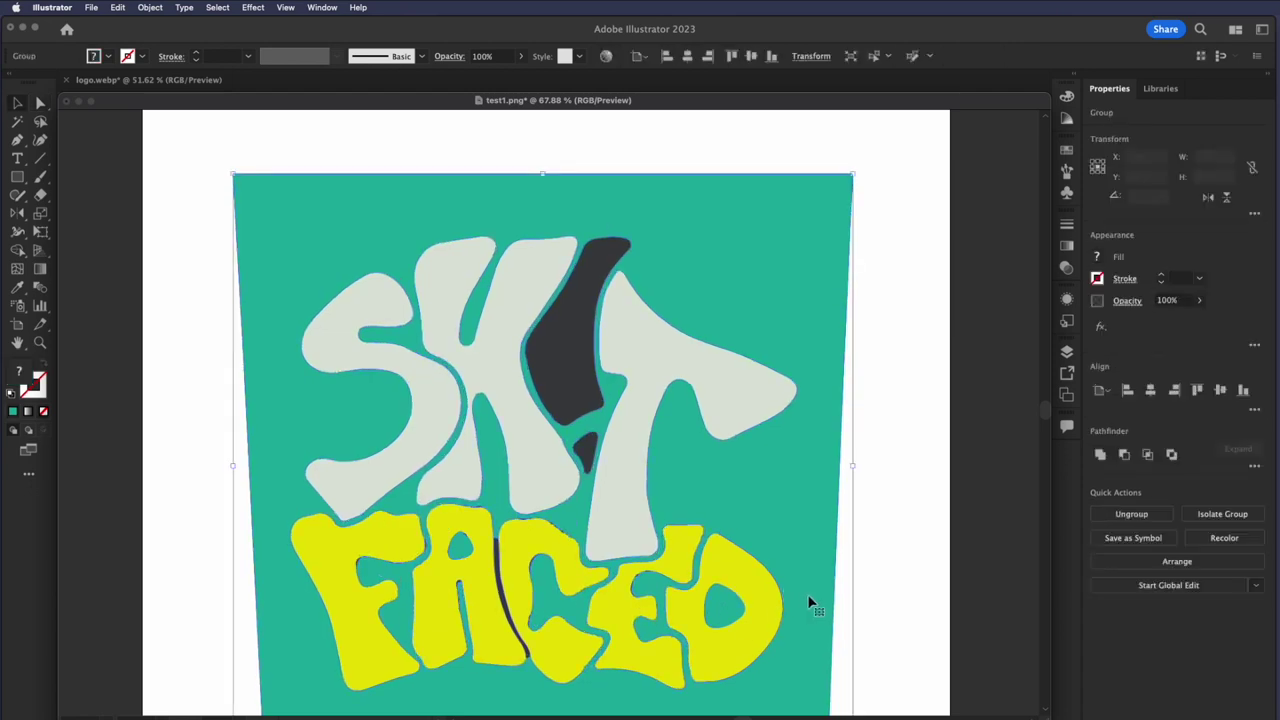
pyautogui.click(41, 103)
pyautogui.click(307, 199)
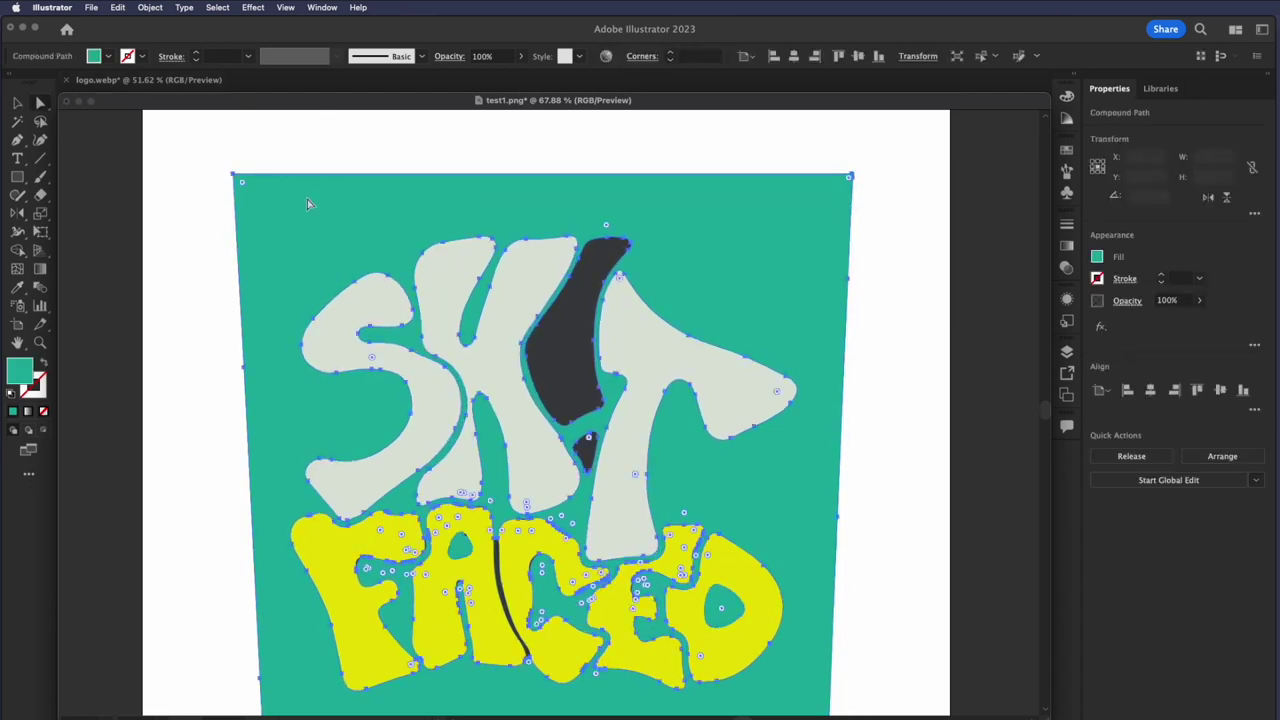
pyautogui.press('Delete')
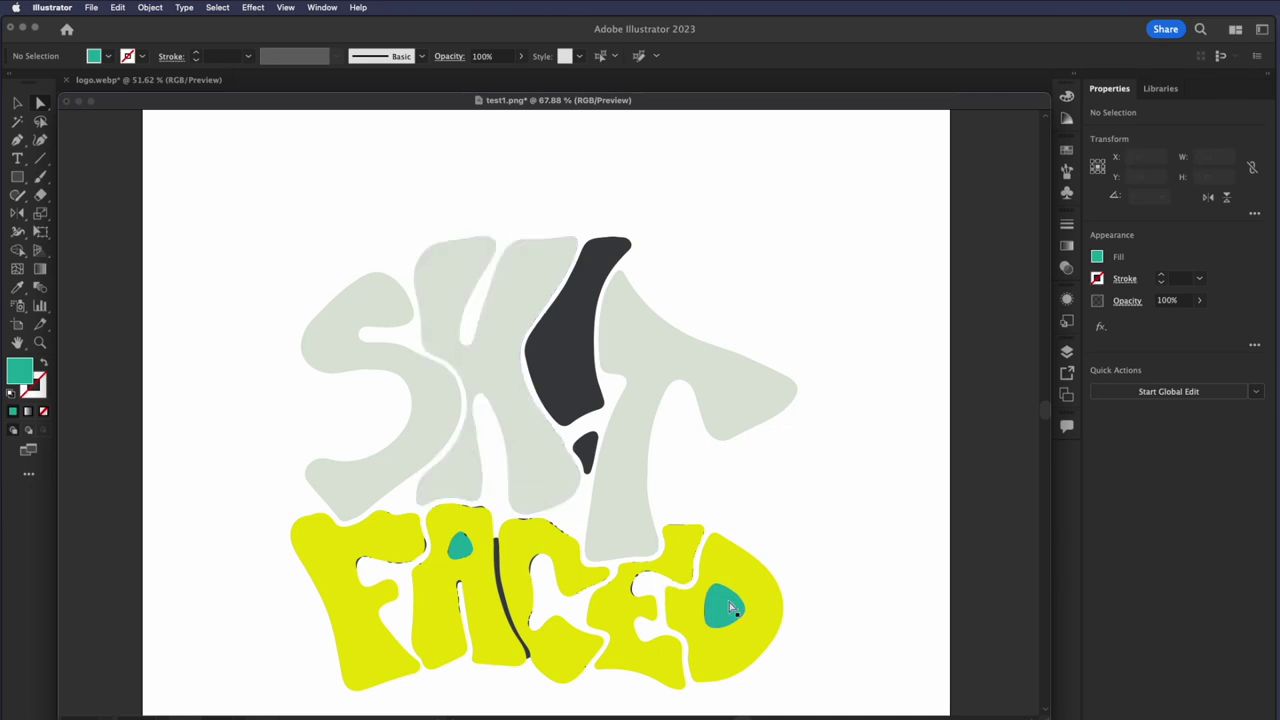
pyautogui.click(724, 607)
pyautogui.press('Delete')
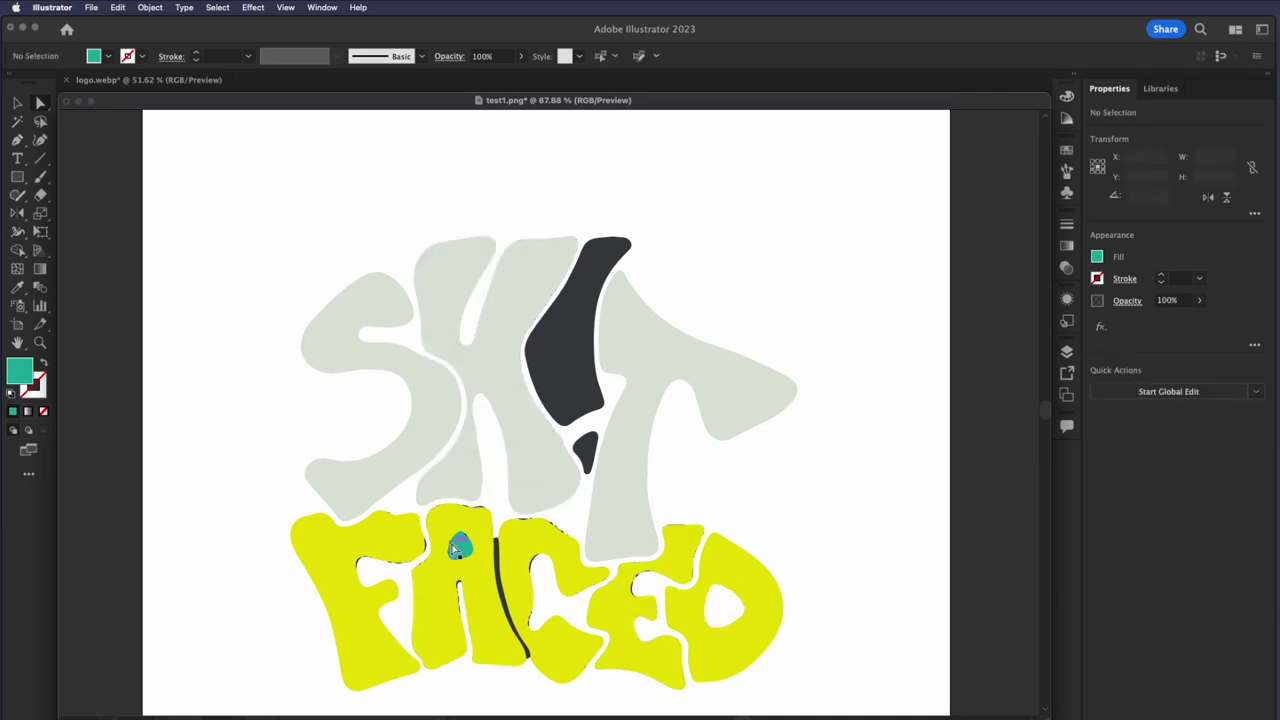
pyautogui.click(459, 546)
pyautogui.press('Delete')
pyautogui.click(47, 108)
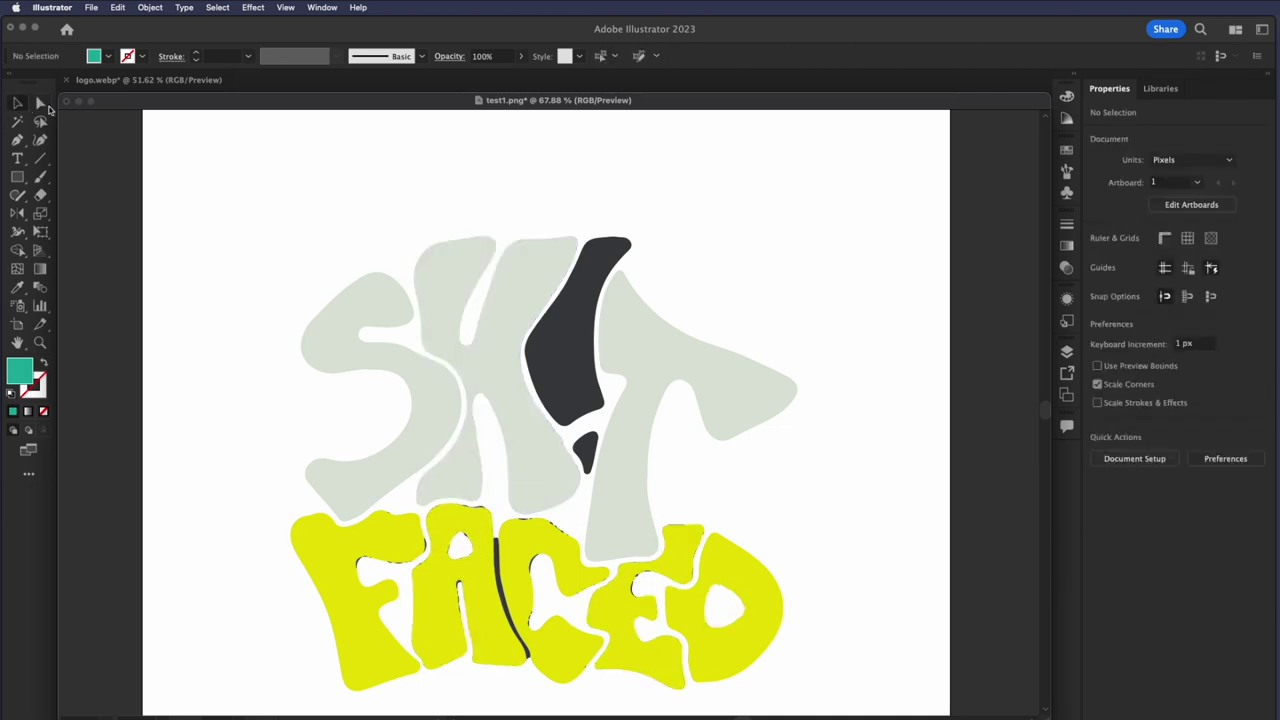
# Select the remaining lettering and ungroup it
pyautogui.moveTo(265, 219); pyautogui.dragTo(804, 450)
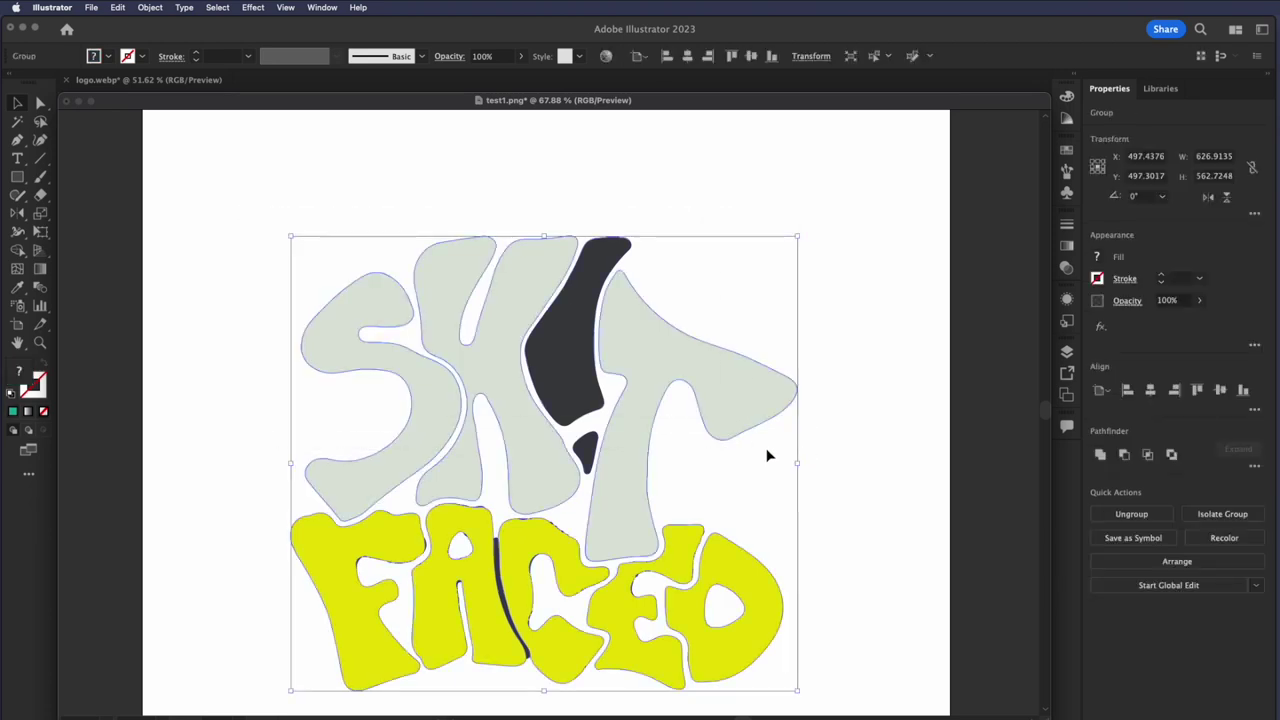
pyautogui.click(118, 7)
pyautogui.moveTo(150, 7)
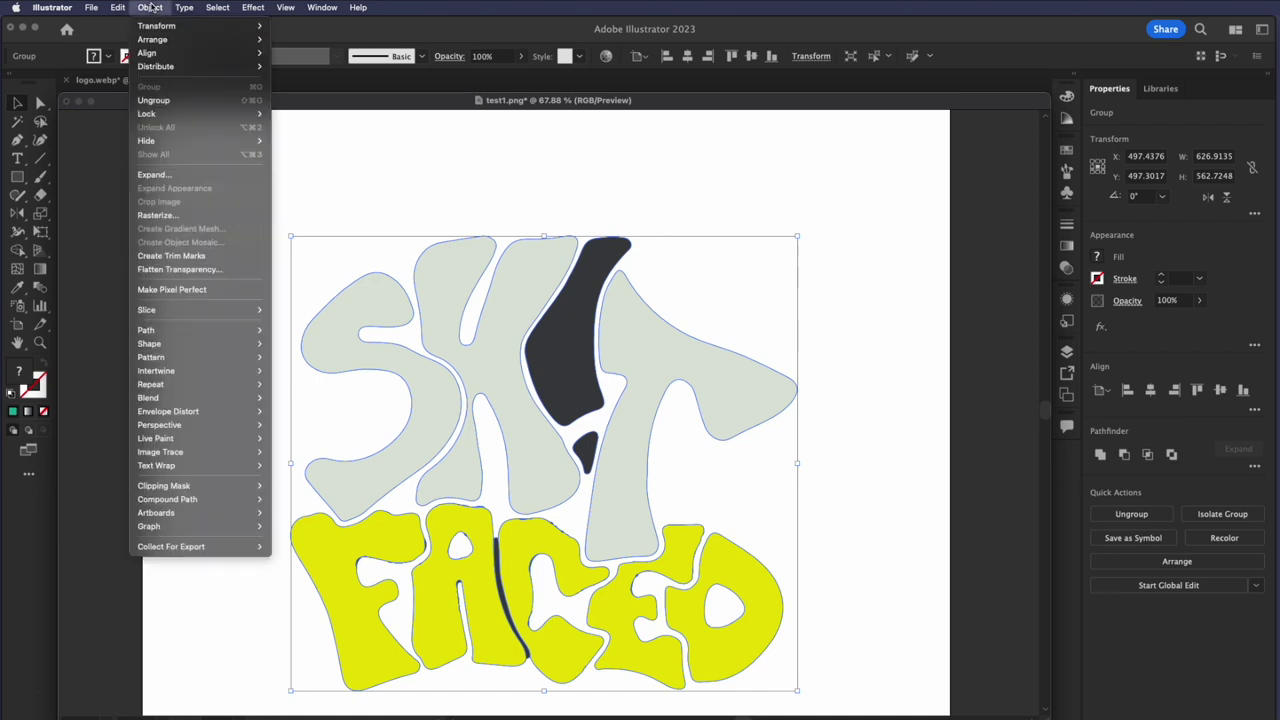
pyautogui.click(158, 100)
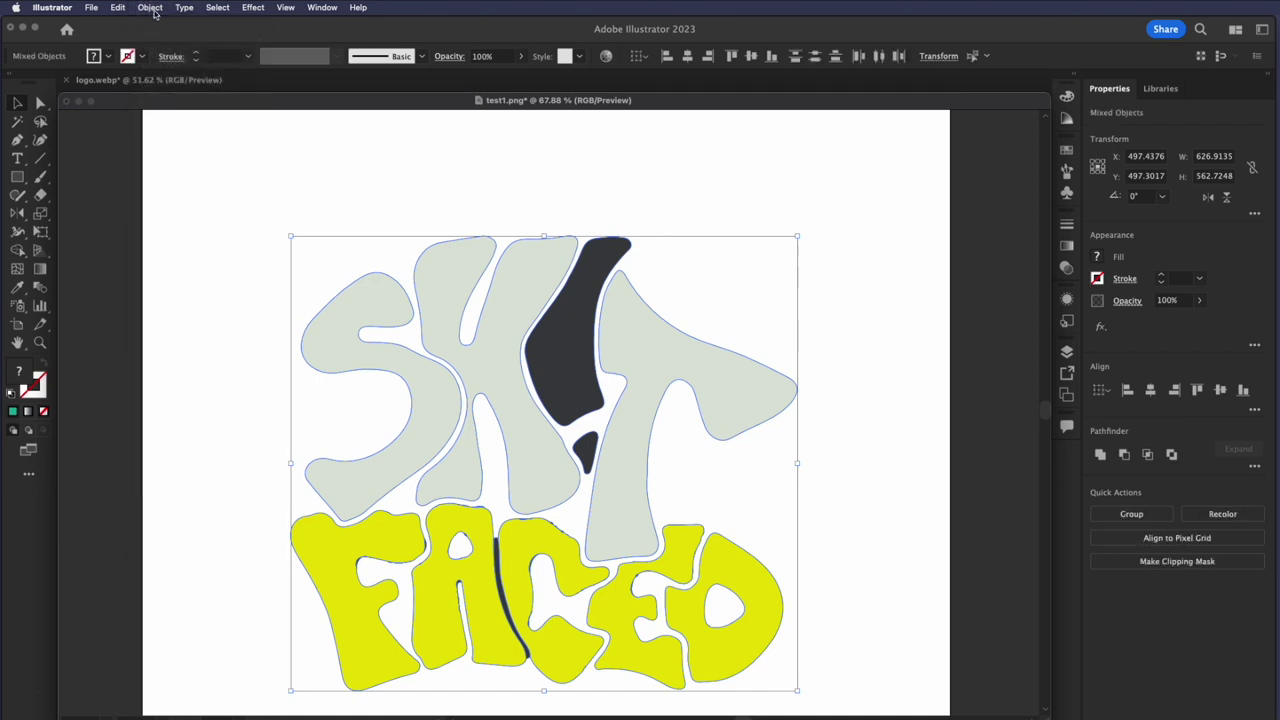
# Test-move the T, the dark shape and the grey letters, undoing the moves, then deselect
pyautogui.click(150, 7)
pyautogui.click(620, 193)
pyautogui.click(674, 363)
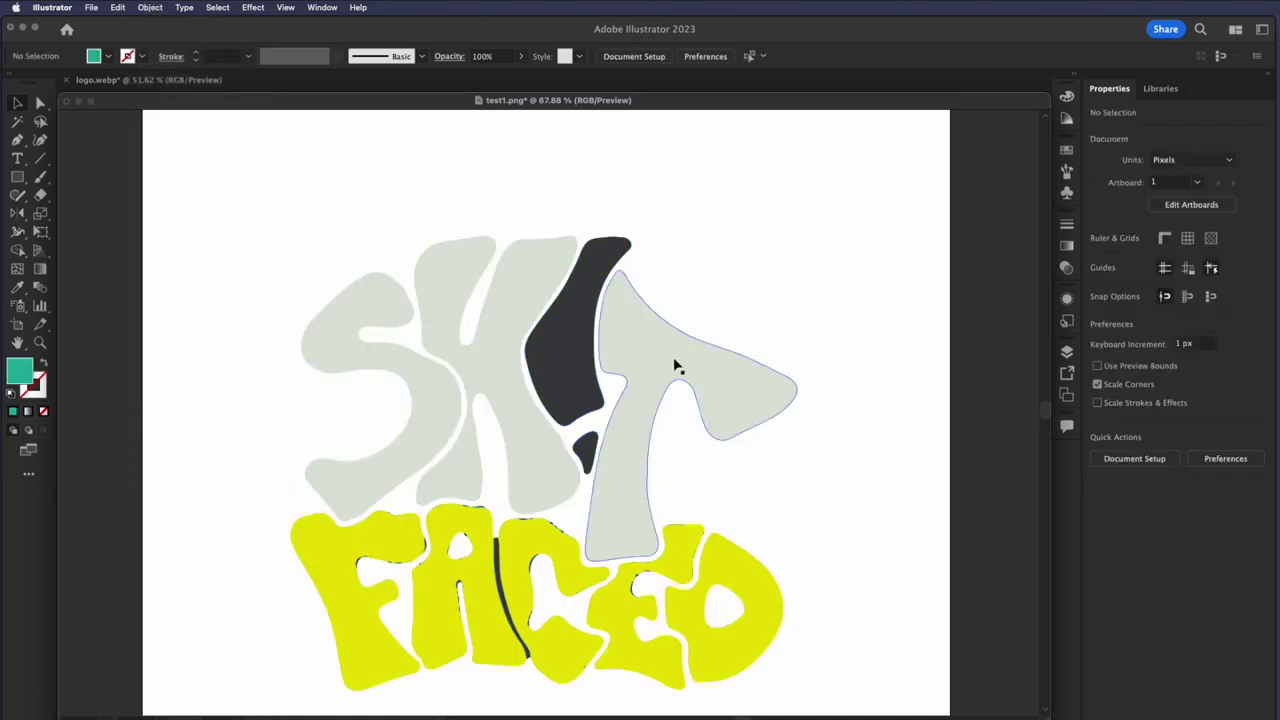
pyautogui.moveTo(674, 363); pyautogui.dragTo(634, 383)
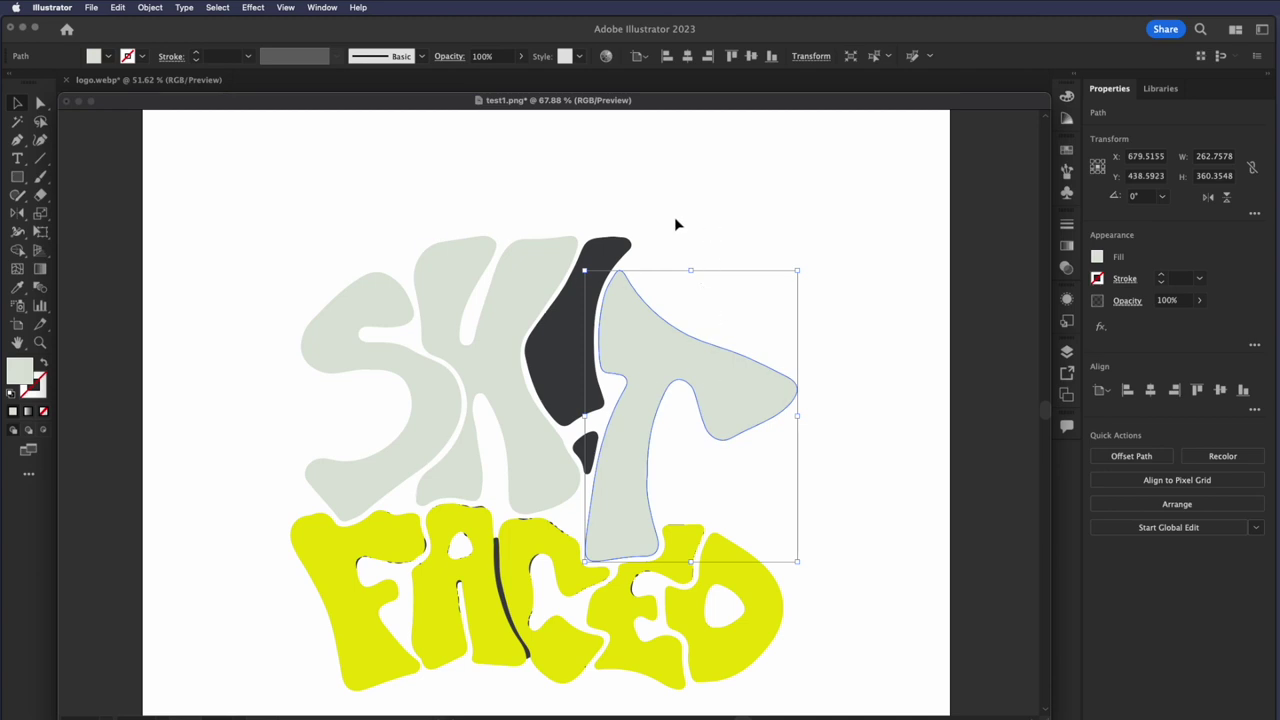
pyautogui.moveTo(601, 258); pyautogui.dragTo(675, 196)
pyautogui.press('super+z')
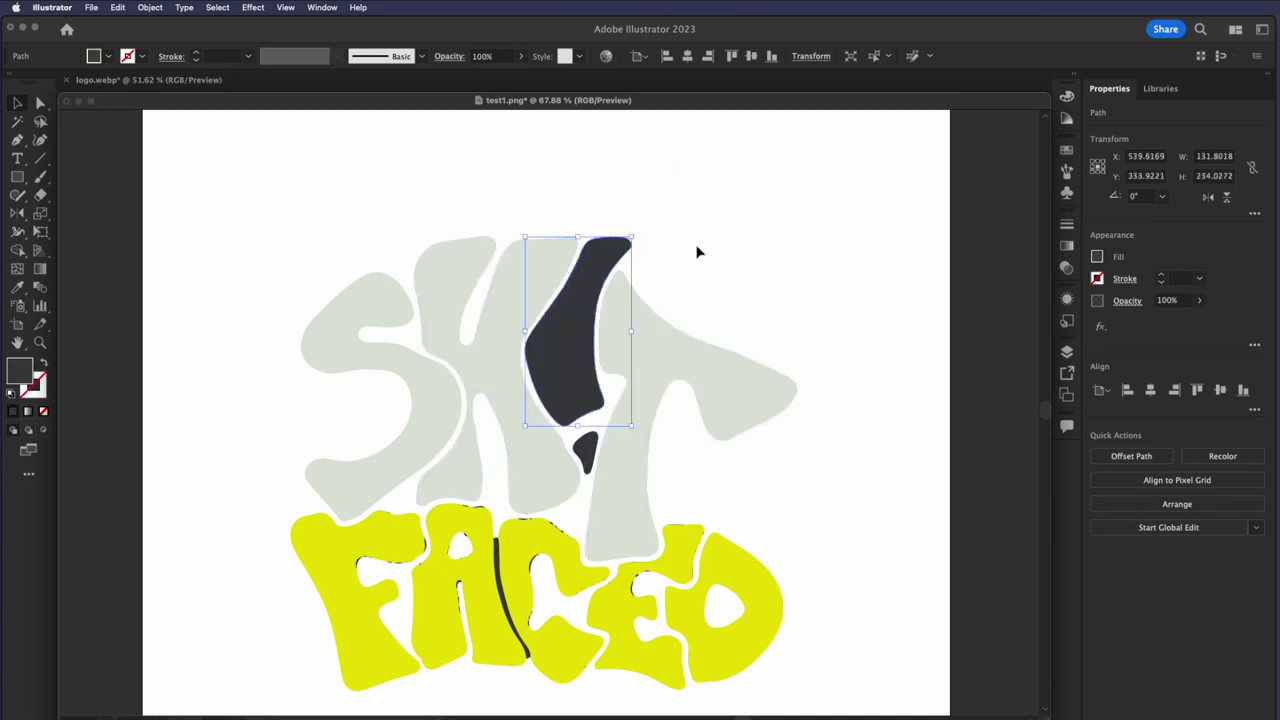
pyautogui.keyDown('shift'); pyautogui.click(357, 377); pyautogui.keyUp('shift')
pyautogui.moveTo(633, 352); pyautogui.dragTo(695, 232)
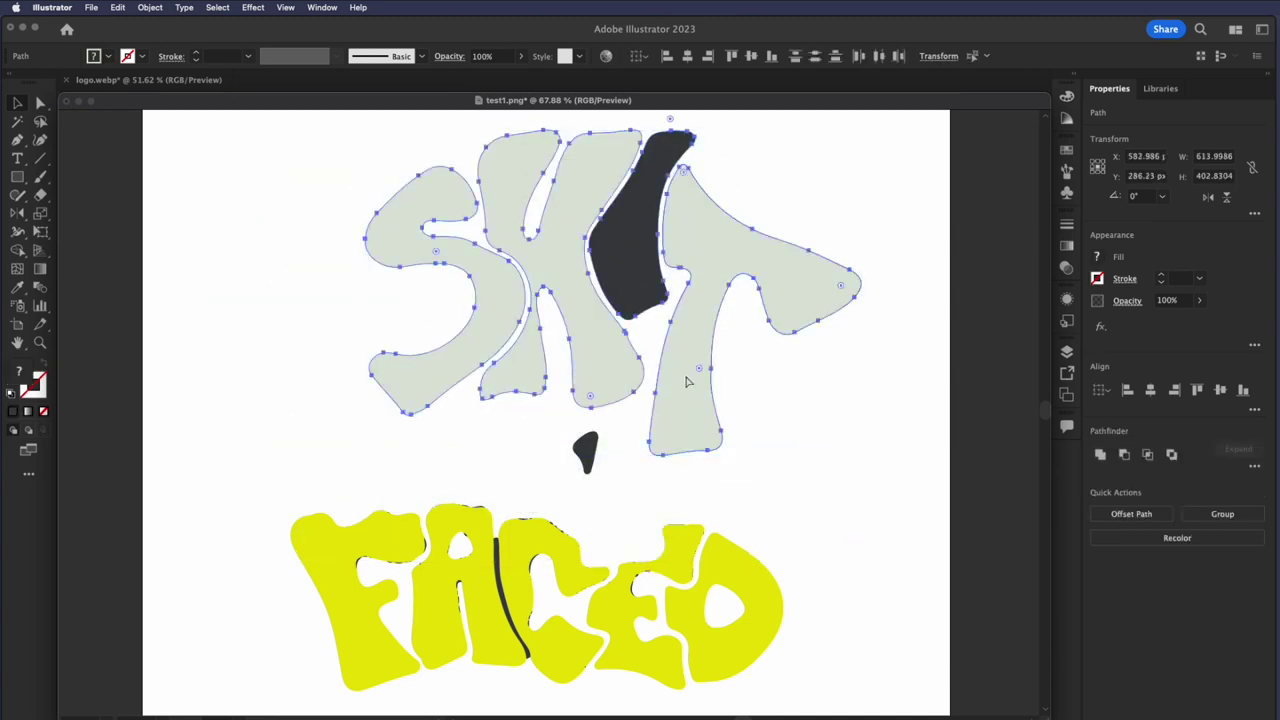
pyautogui.press('super+z')
pyautogui.click(708, 297)
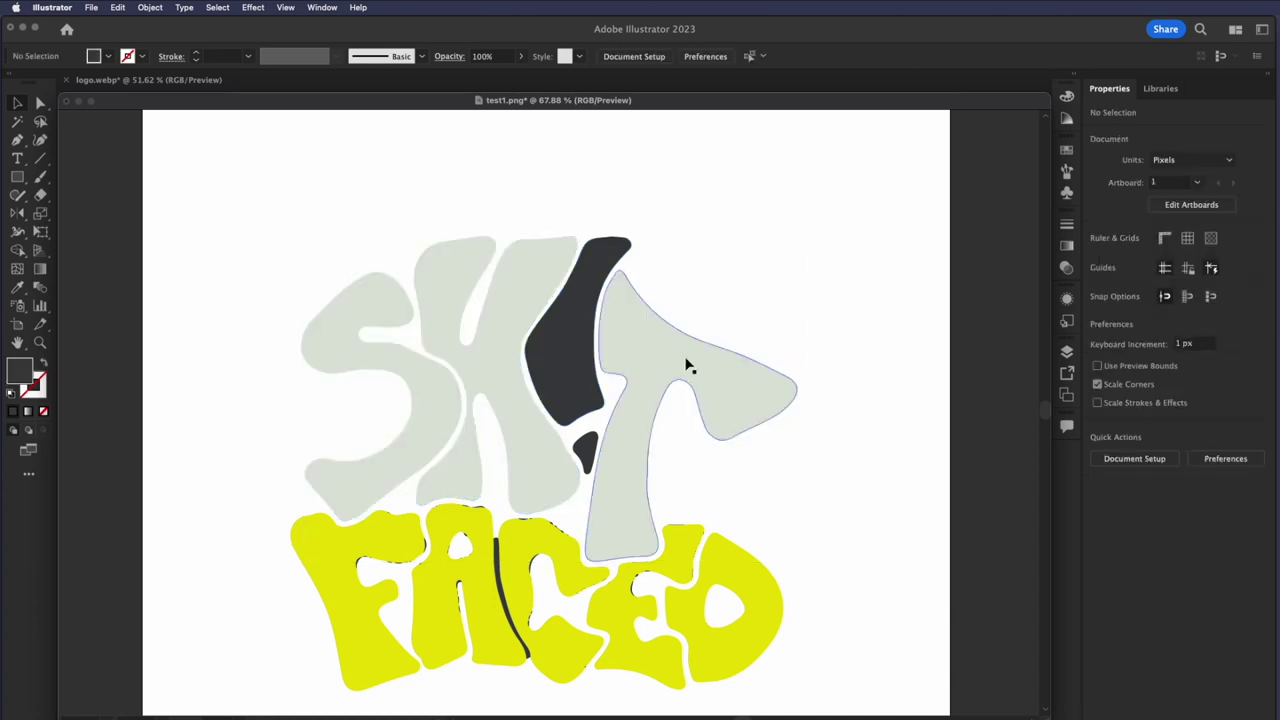
pyautogui.click(256, 452)
# Group the grey SKT letters with the dark shape and test-move the group, undoing the move
pyautogui.moveTo(256, 452); pyautogui.dragTo(310, 480)
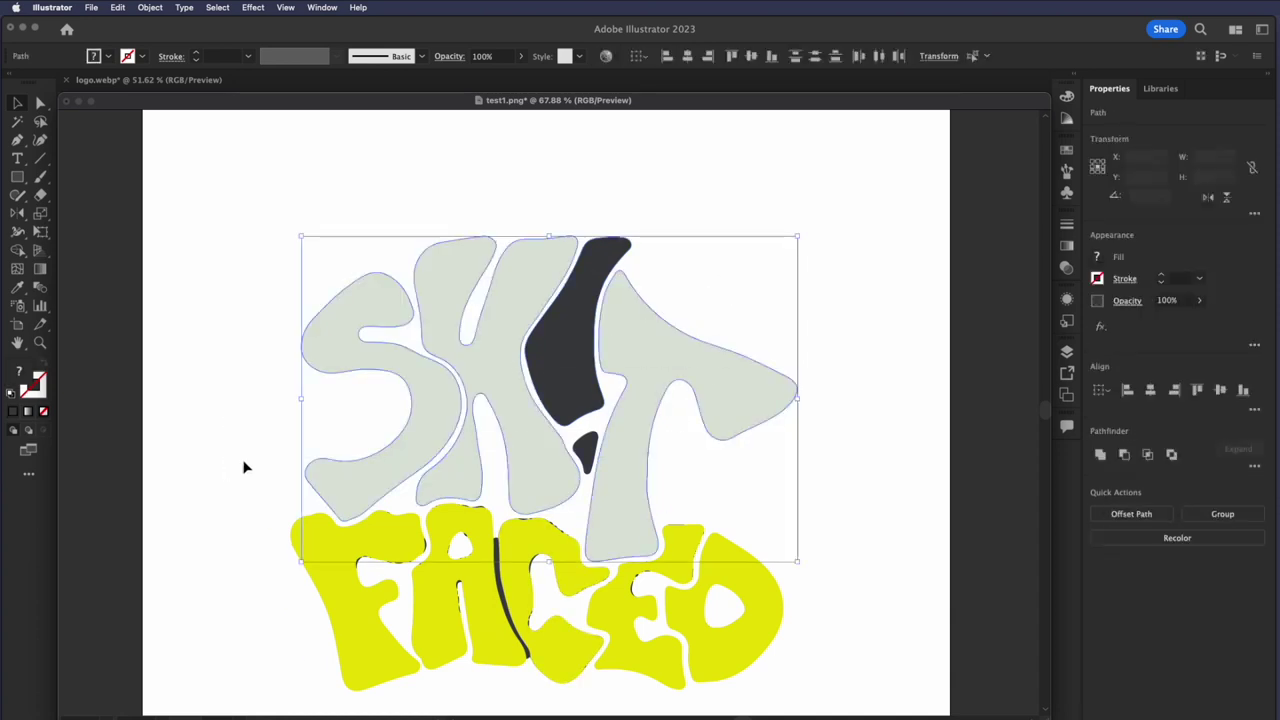
pyautogui.click(151, 7)
pyautogui.click(173, 87)
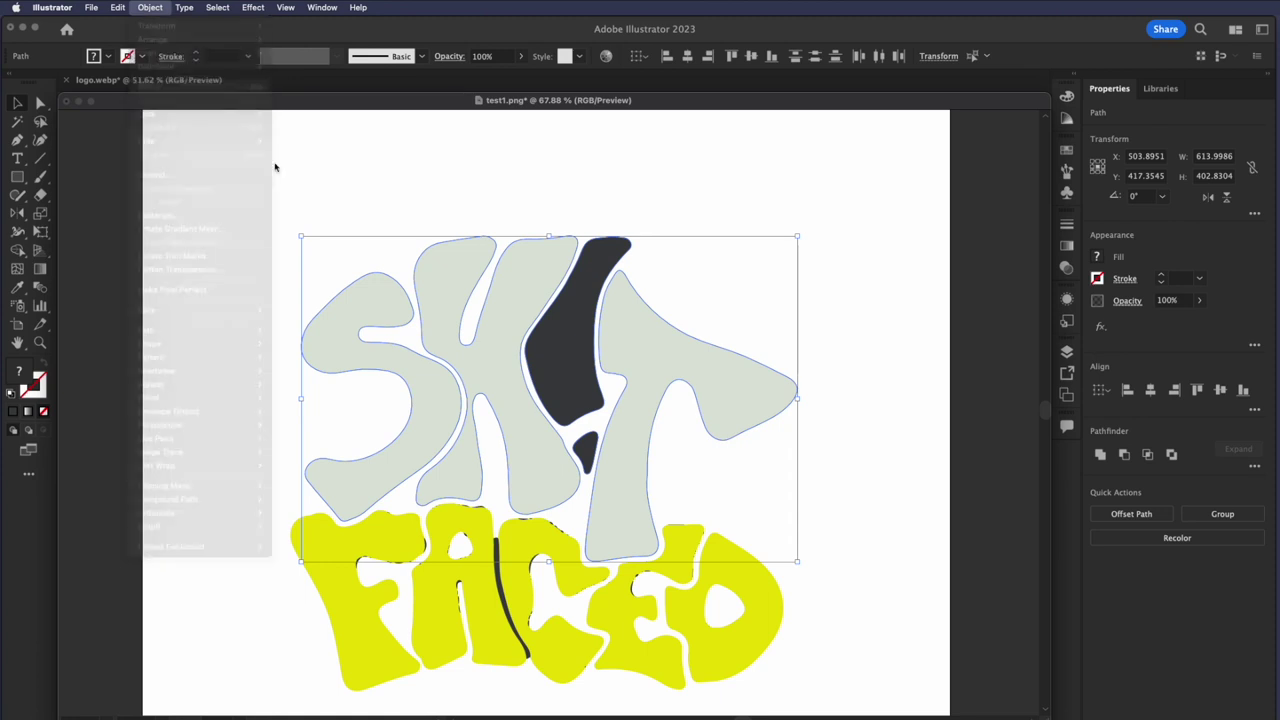
pyautogui.click(340, 225)
pyautogui.click(528, 388)
pyautogui.moveTo(528, 388); pyautogui.dragTo(548, 175)
pyautogui.press('super+z')
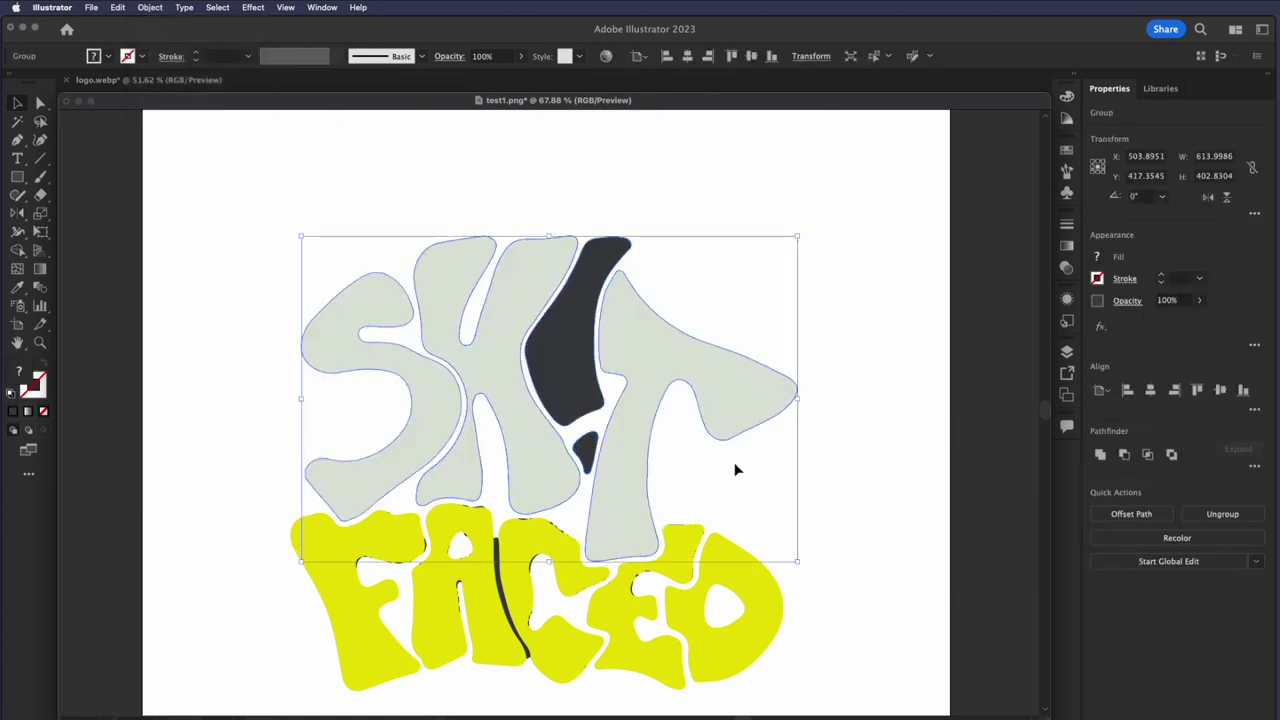
# Reselect the SKT group and apply Object menu commands to it
pyautogui.click(150, 7)
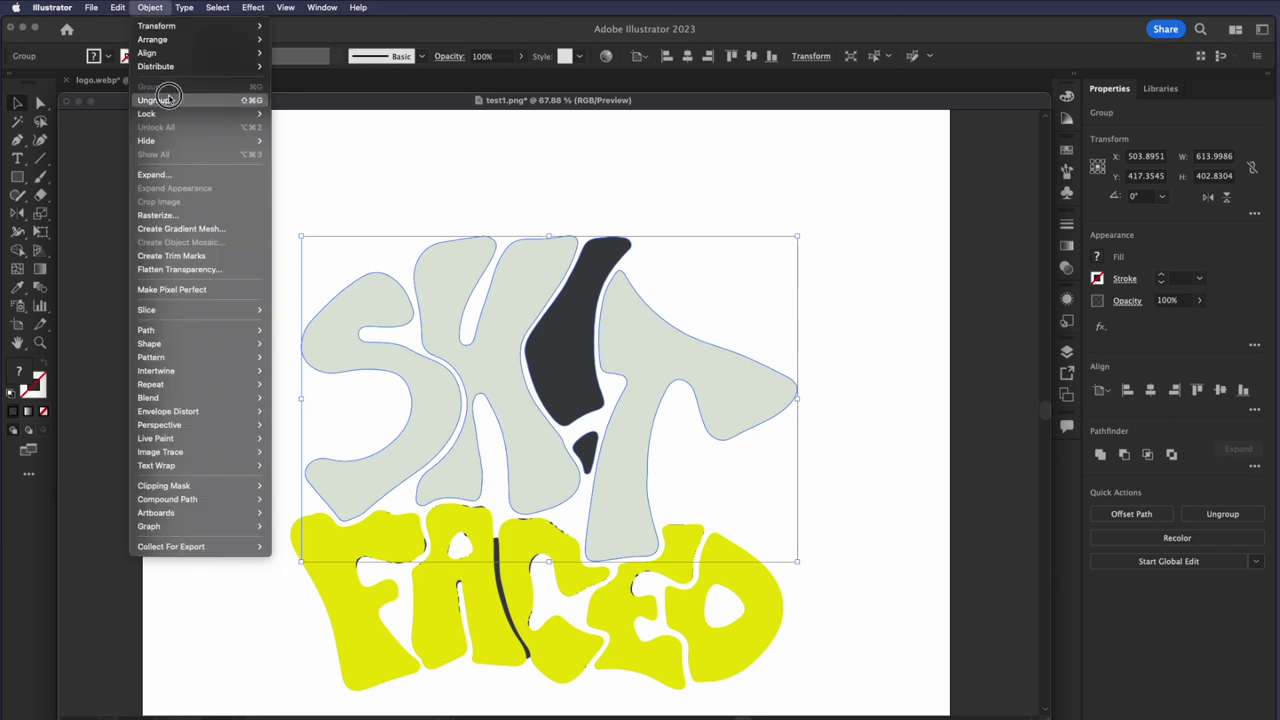
pyautogui.click(160, 97)
pyautogui.click(340, 192)
pyautogui.moveTo(192, 182); pyautogui.dragTo(826, 477)
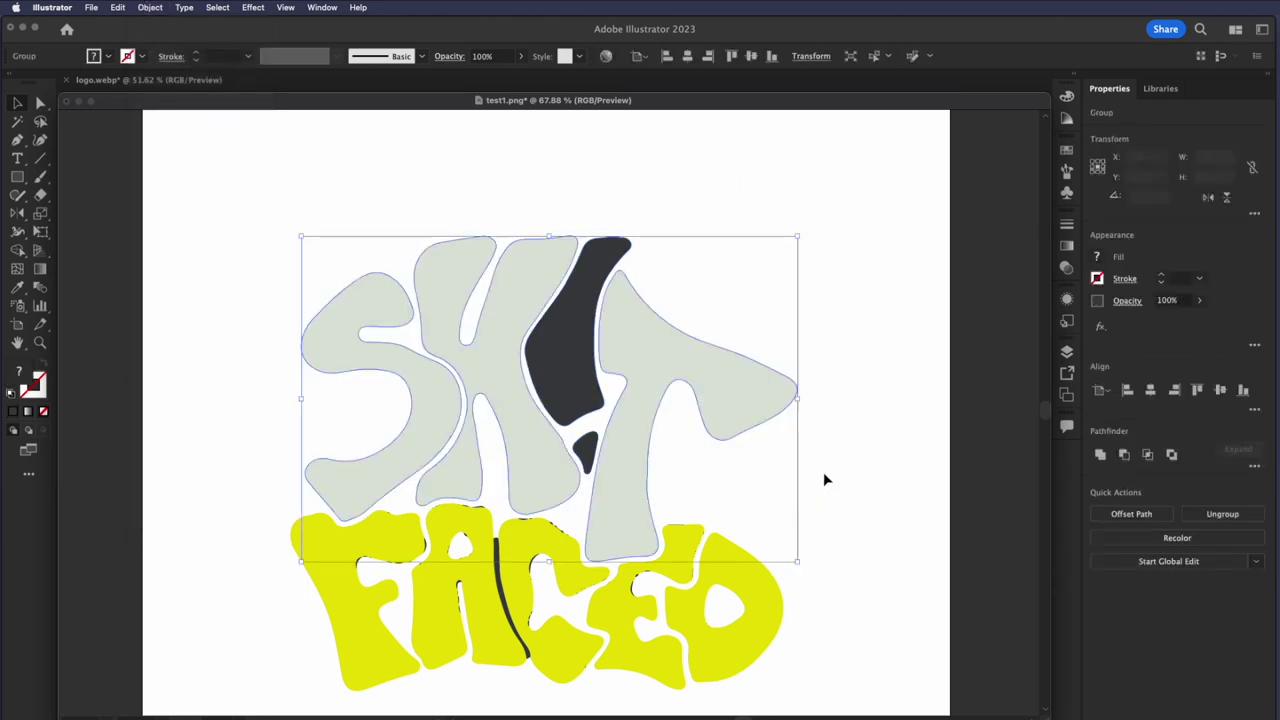
pyautogui.click(148, 7)
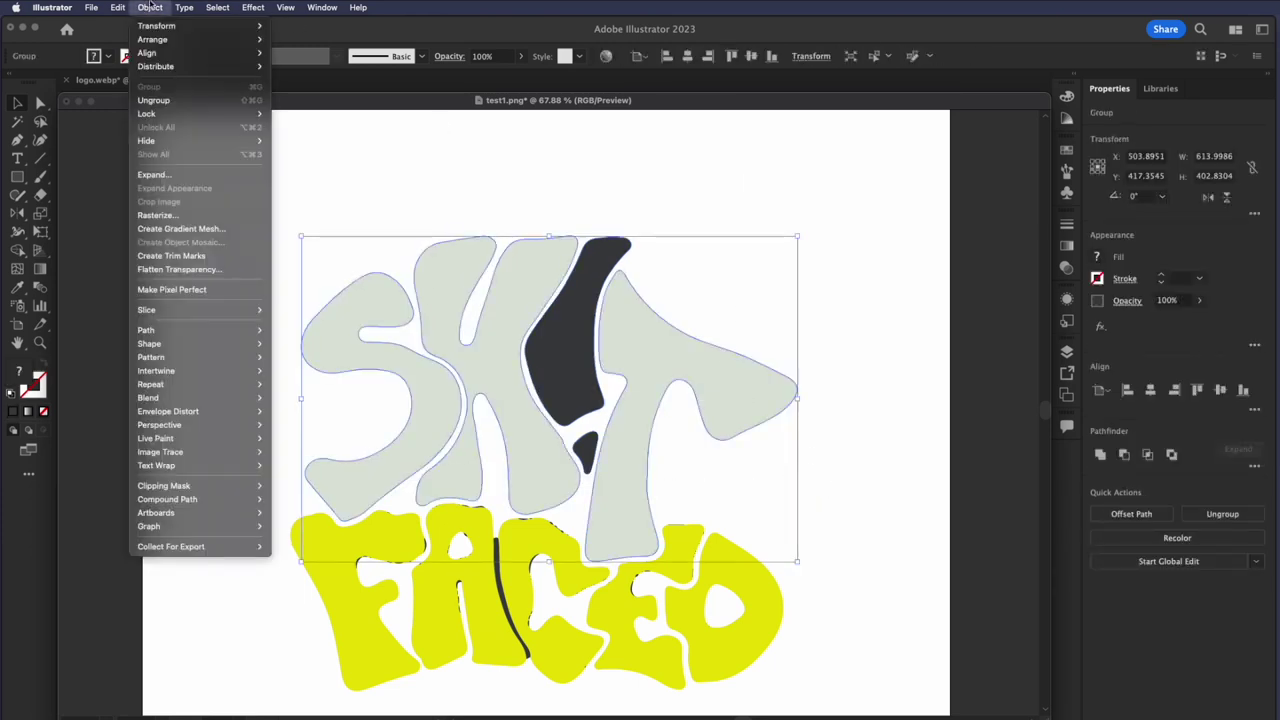
pyautogui.click(180, 115)
pyautogui.click(146, 7)
# Lock the SKT group and confirm it ignores clicks
pyautogui.moveTo(170, 118)
pyautogui.click(295, 113)
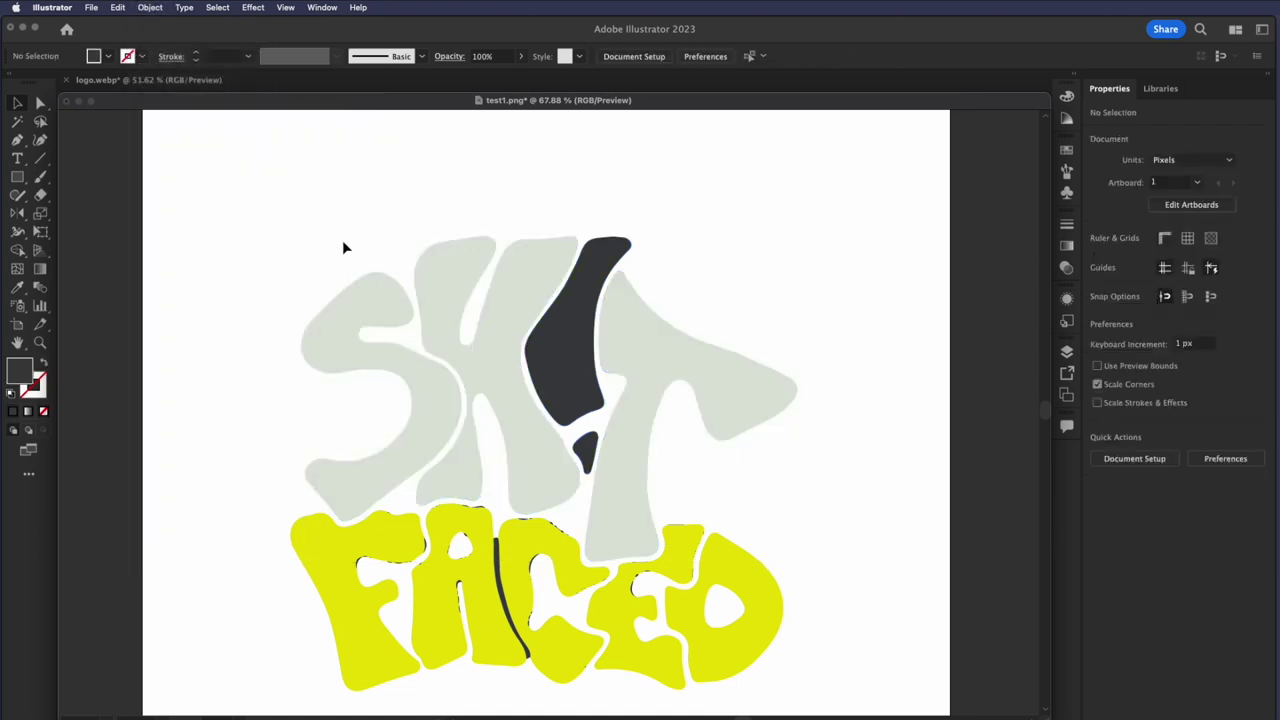
pyautogui.click(479, 259)
pyautogui.click(437, 317)
pyautogui.click(586, 310)
pyautogui.click(469, 381)
pyautogui.click(455, 294)
# Select all yellow FACED shapes by same fill colour and test-move them, undoing the move
pyautogui.moveTo(214, 352); pyautogui.dragTo(857, 697)
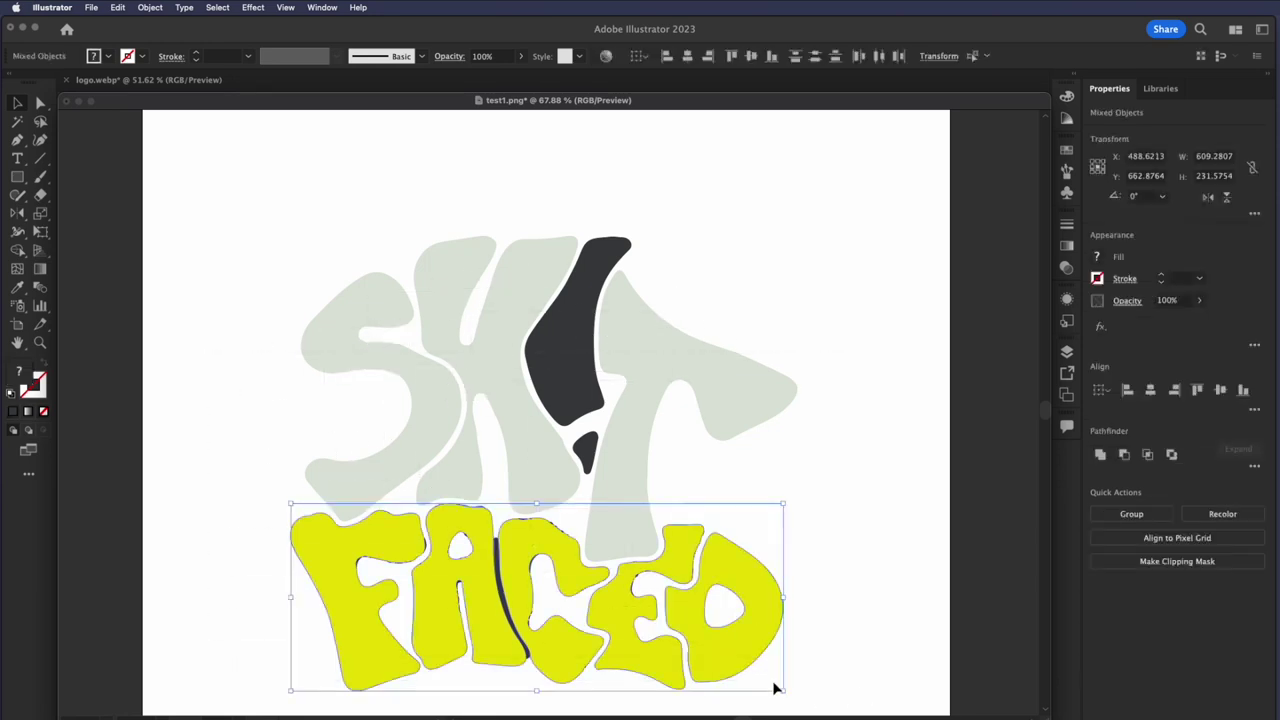
pyautogui.click(307, 462)
pyautogui.click(326, 586)
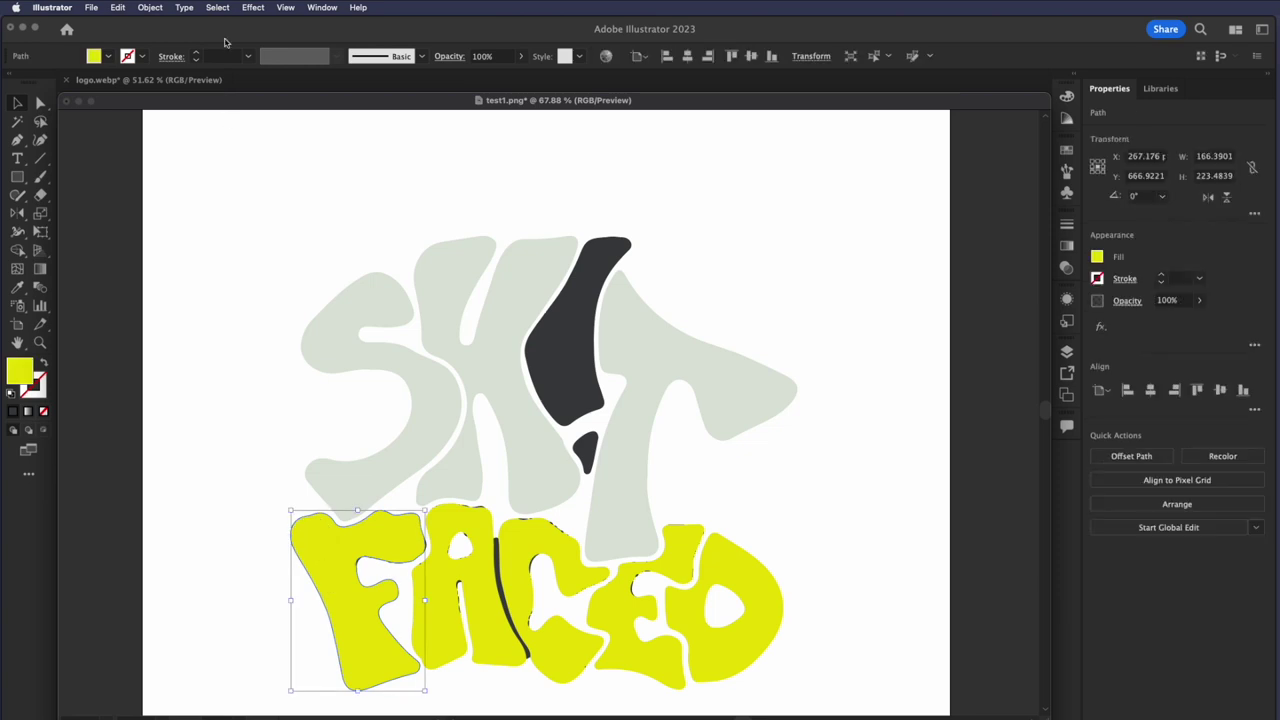
pyautogui.click(150, 7)
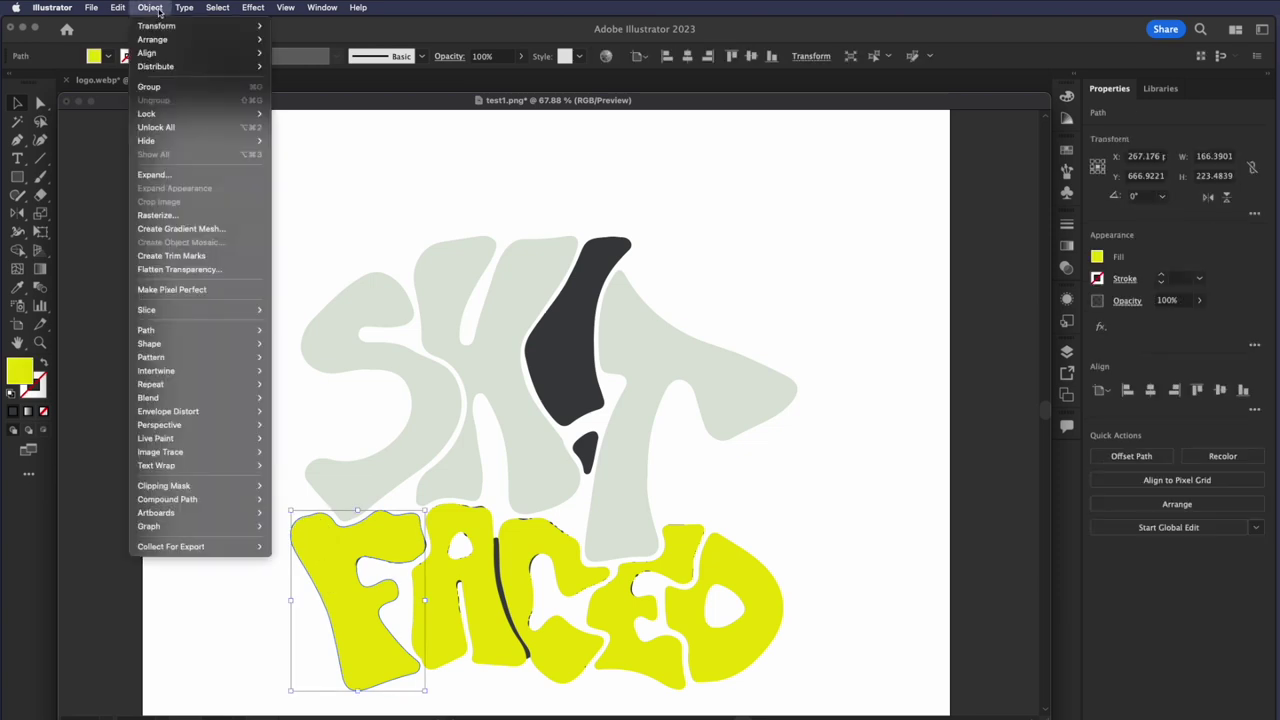
pyautogui.moveTo(213, 8)
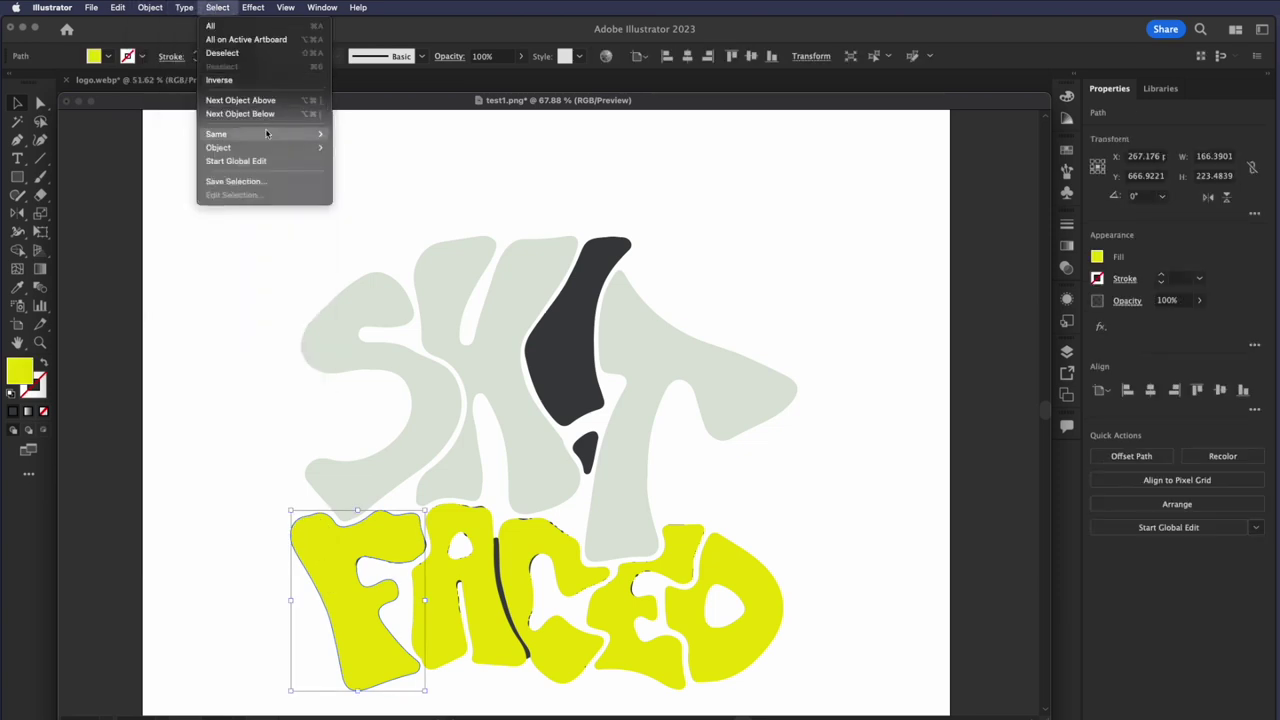
pyautogui.moveTo(315, 135)
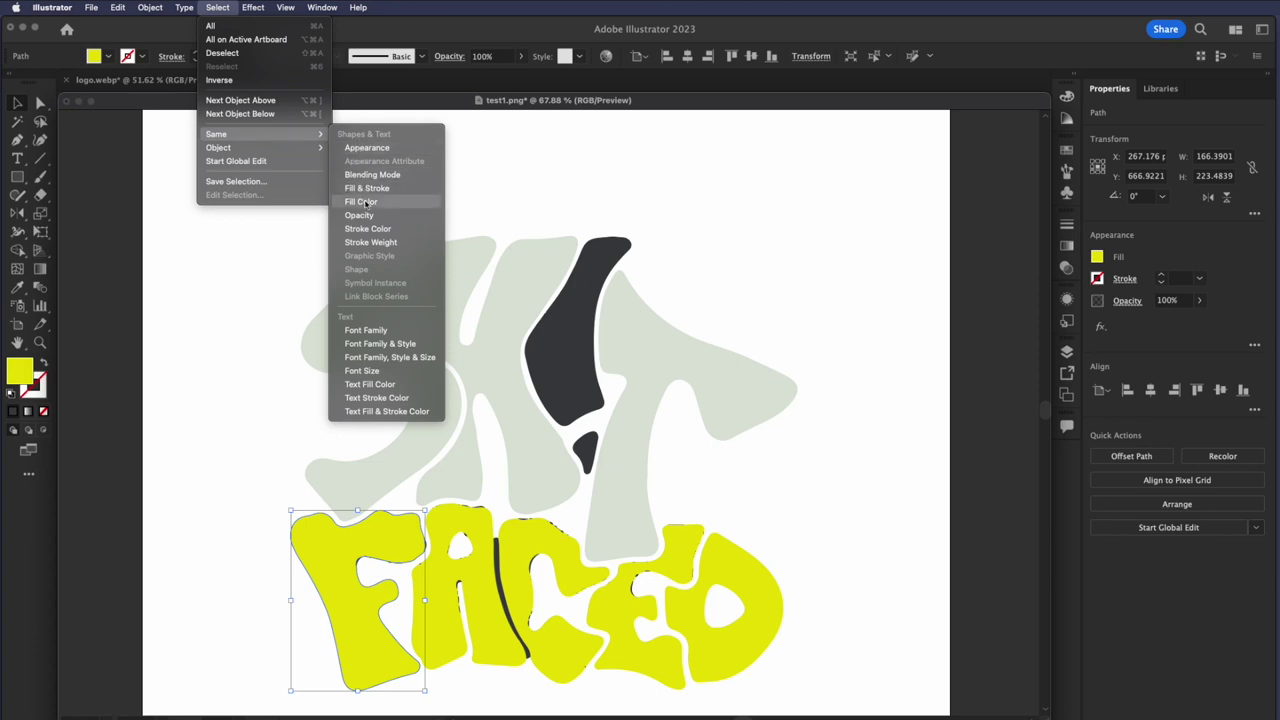
pyautogui.click(365, 203)
pyautogui.moveTo(577, 640); pyautogui.dragTo(712, 638)
pyautogui.press('super+z')
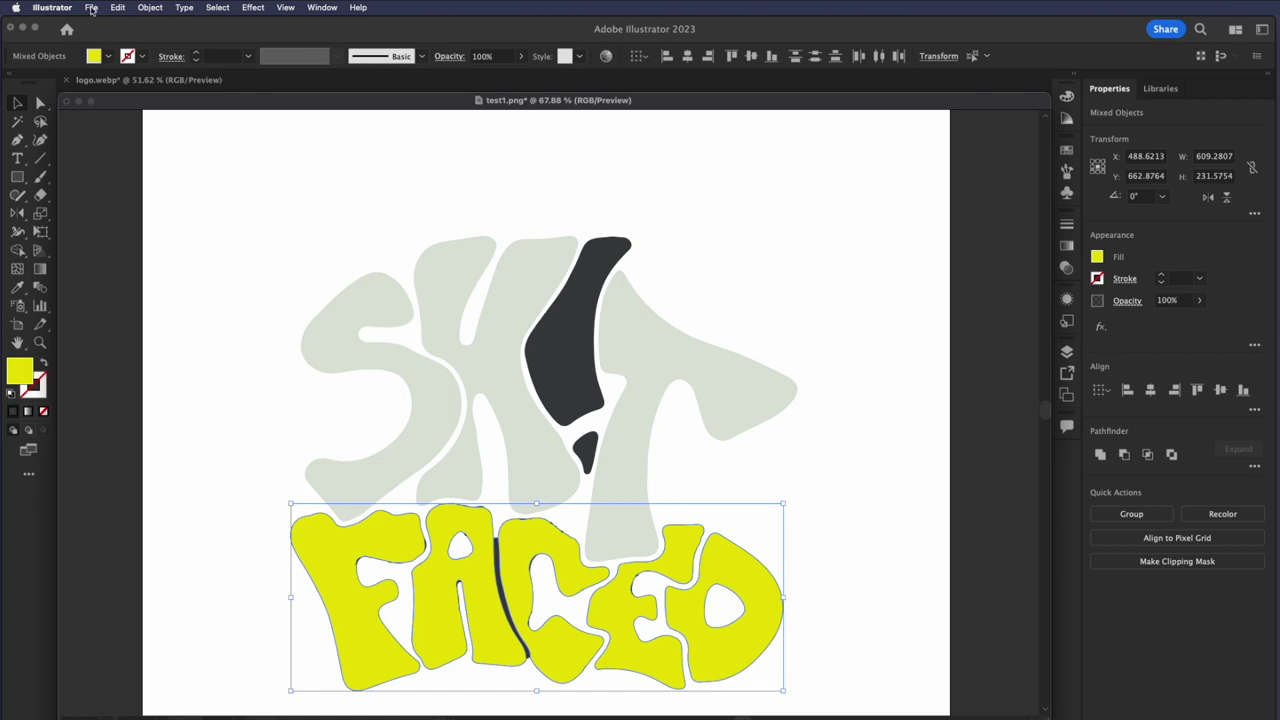
# Lock the yellow FACED letters and delete the stray dark line and white fragments
pyautogui.click(149, 7)
pyautogui.press('Escape')
pyautogui.click(149, 7)
pyautogui.moveTo(150, 113)
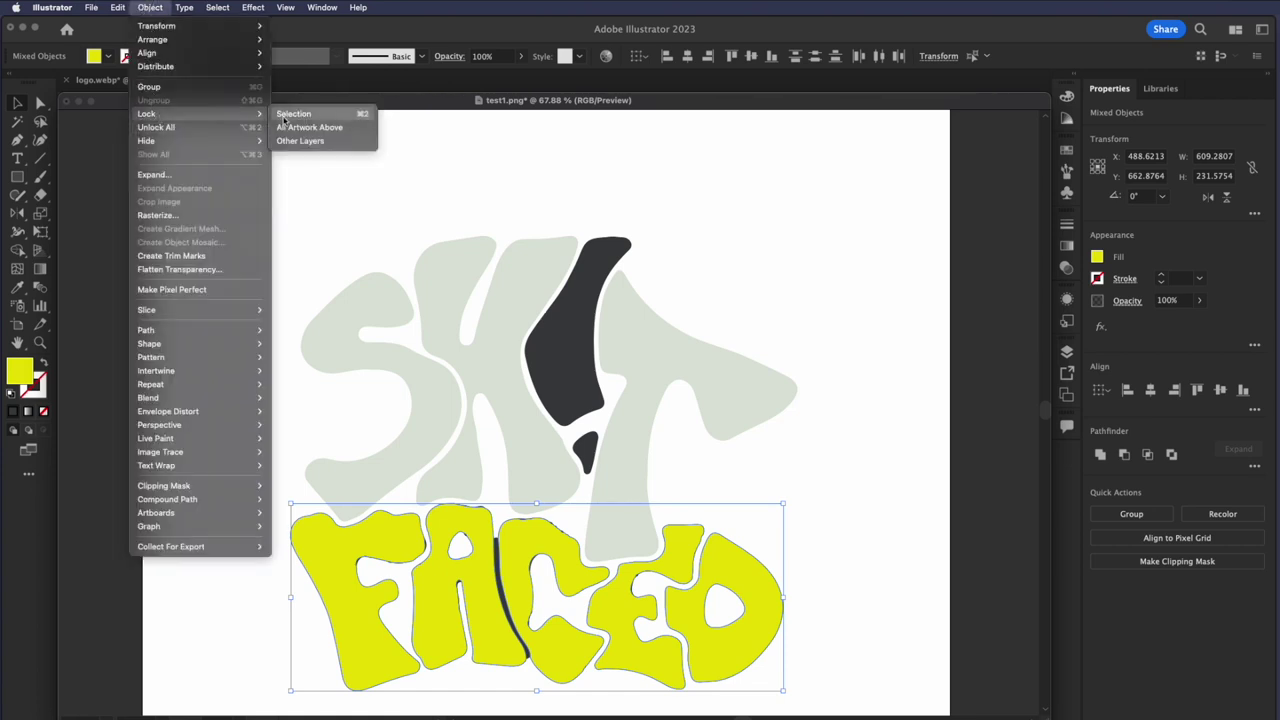
pyautogui.click(284, 118)
pyautogui.moveTo(236, 232); pyautogui.dragTo(908, 692)
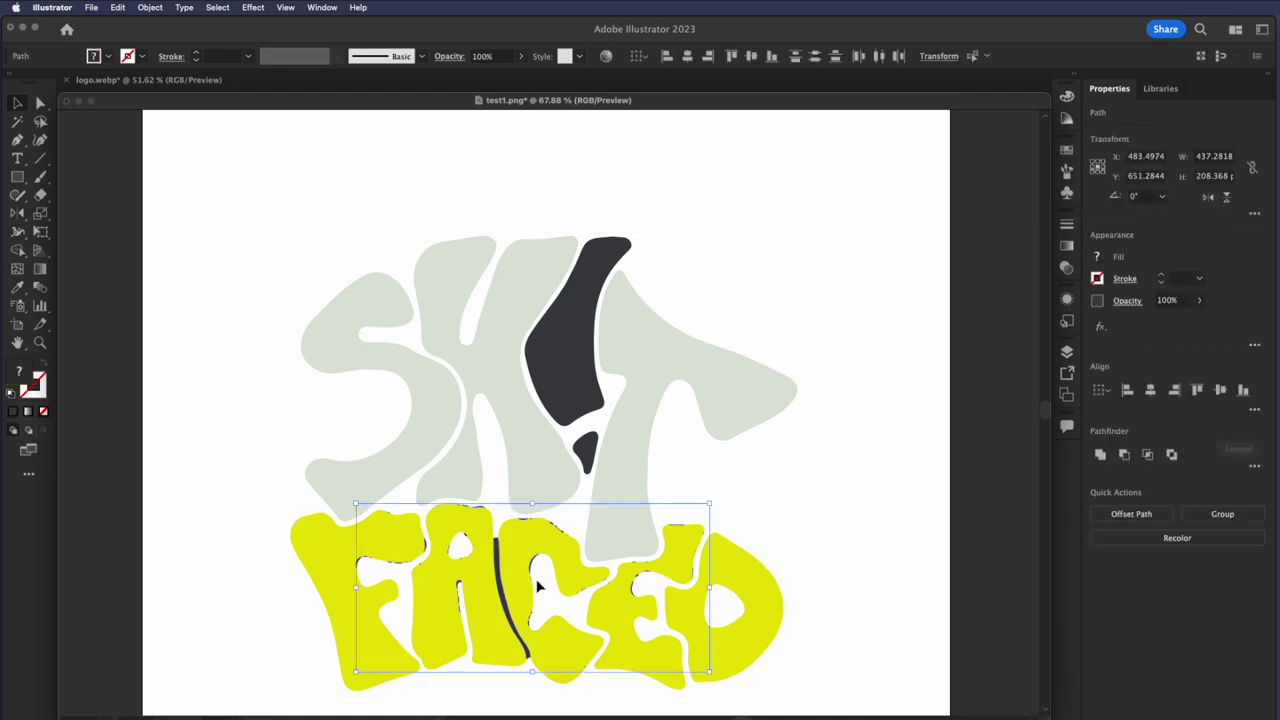
pyautogui.press('Delete')
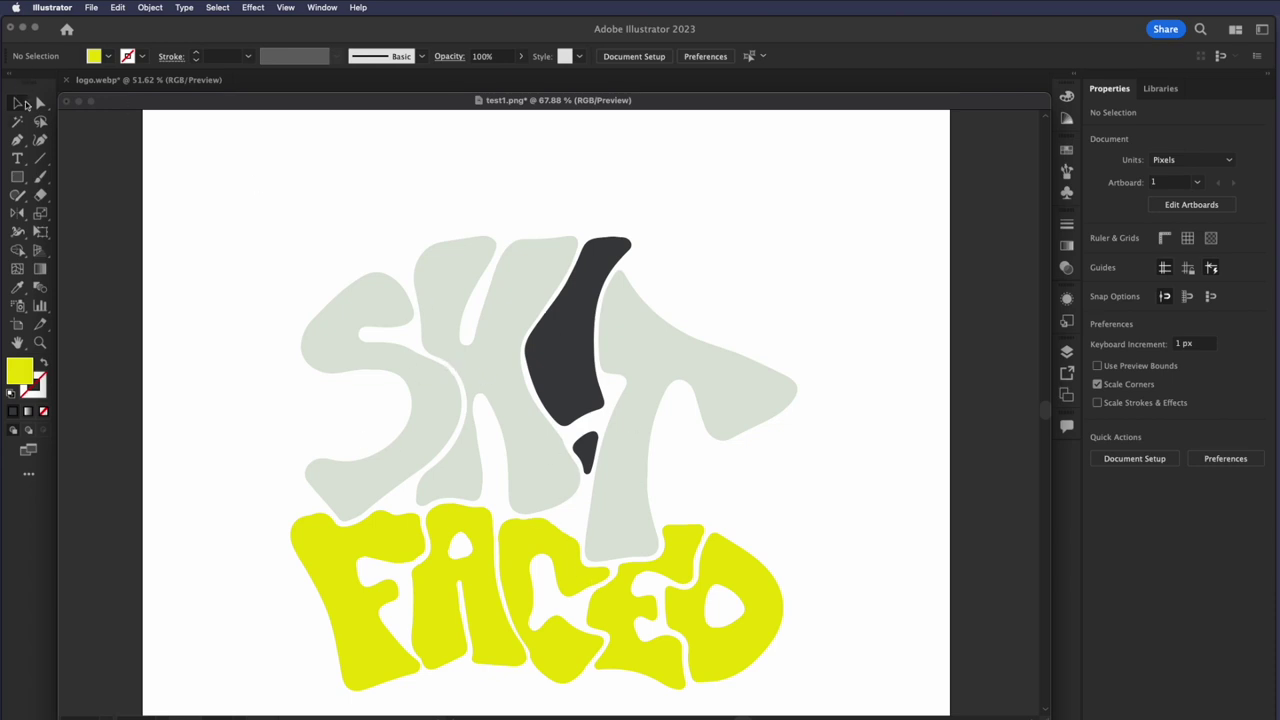
# Unlock all the locked letters, then select and deselect the whole logo
pyautogui.click(156, 5)
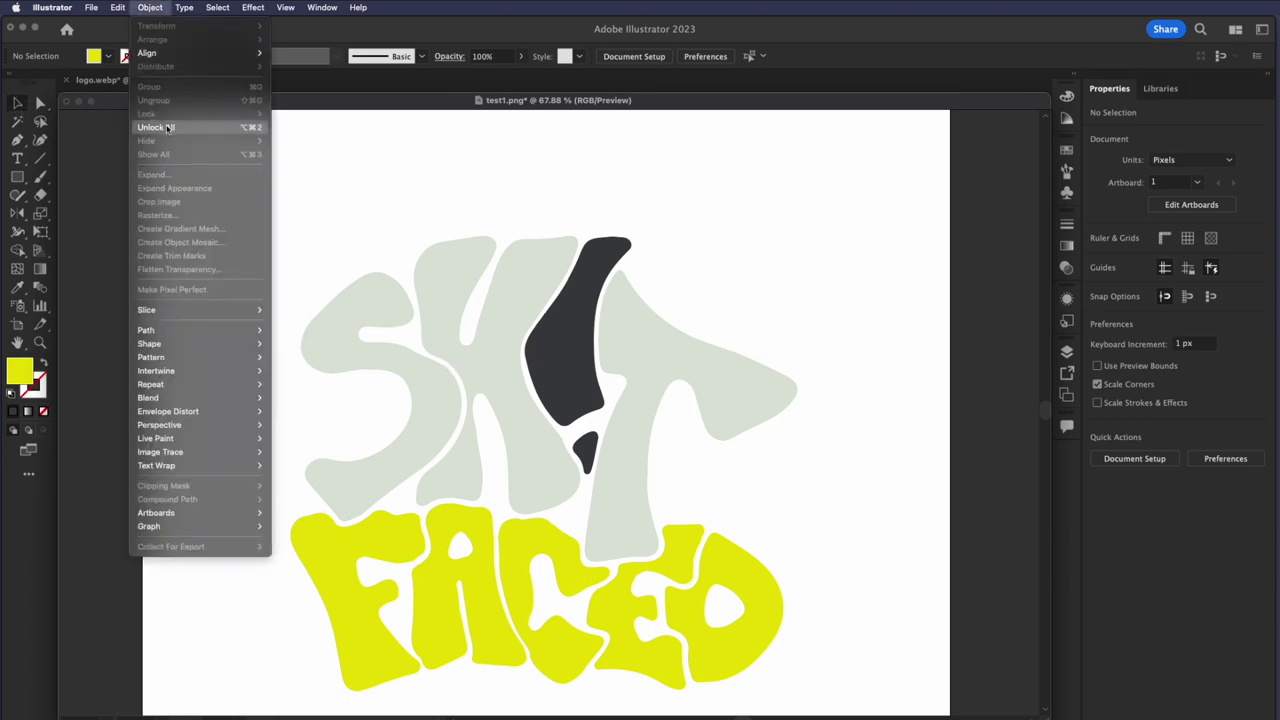
pyautogui.click(167, 128)
pyautogui.moveTo(240, 193); pyautogui.dragTo(900, 668)
pyautogui.click(857, 577)
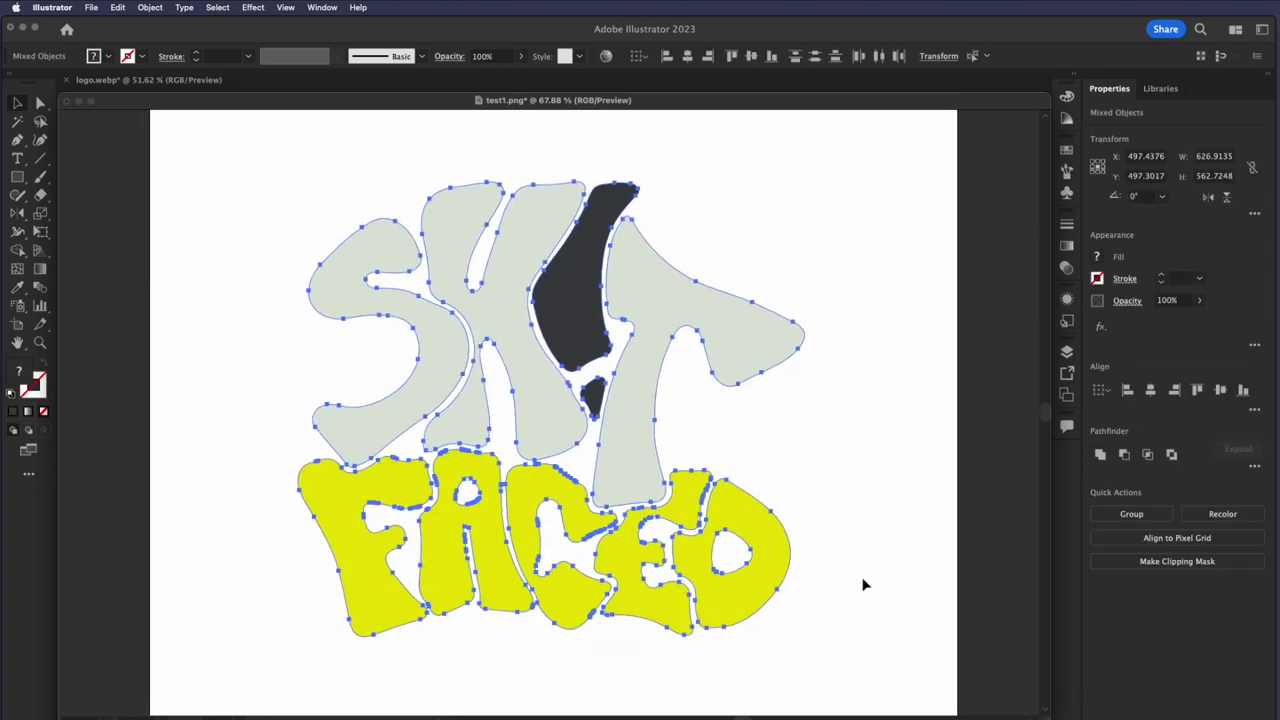
# Duplicate Layer 1, lock and hide Layer 1 copy, then select Layer 1's artwork
pyautogui.press('super+equal')
pyautogui.press('F7')
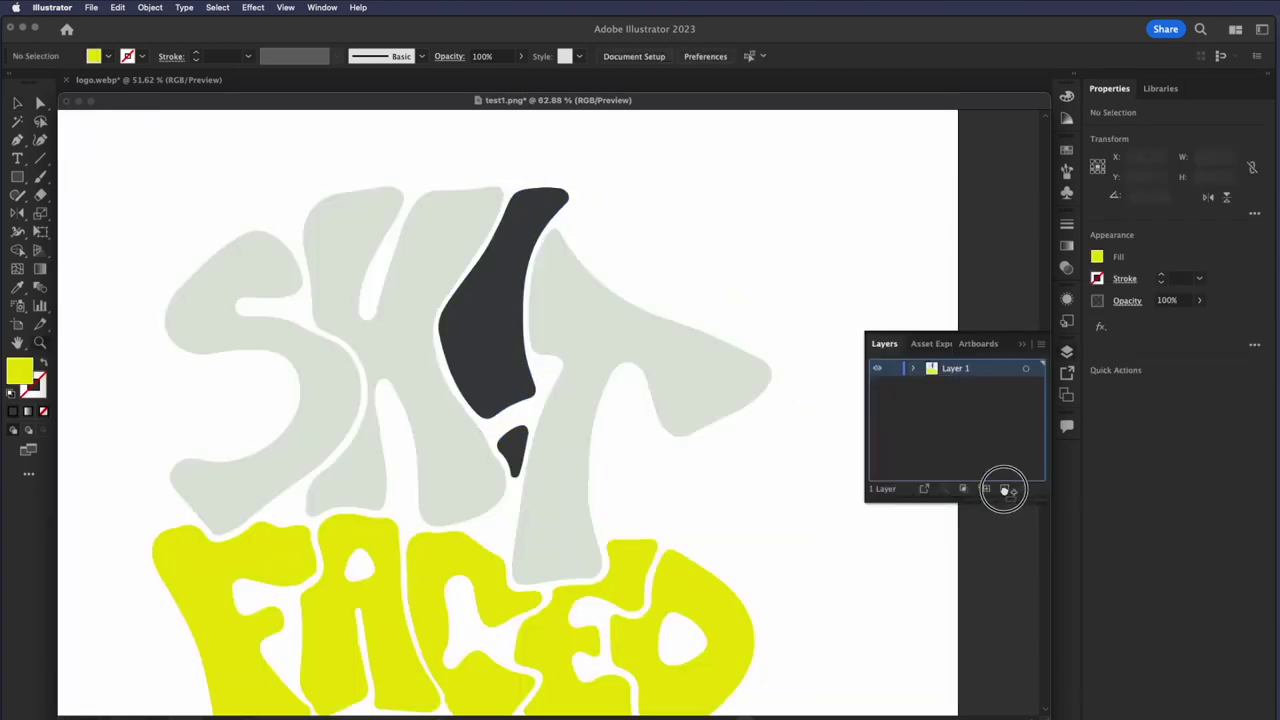
pyautogui.click(1006, 489)
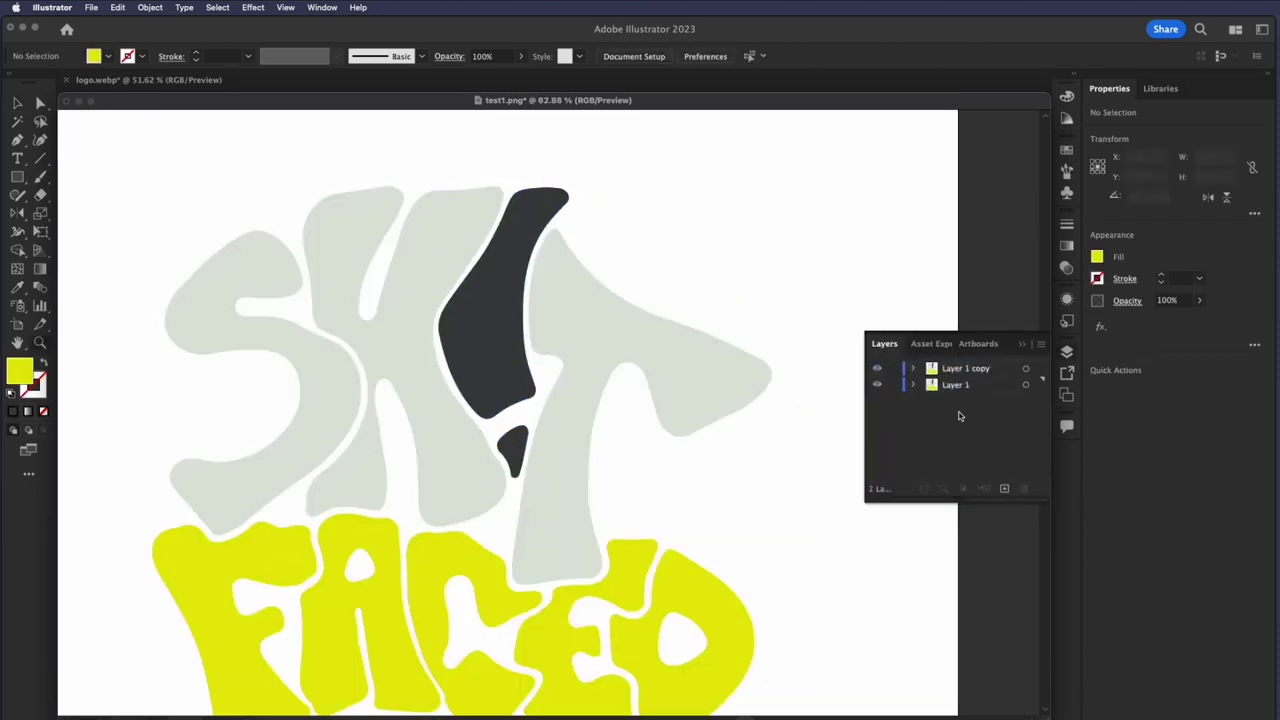
pyautogui.click(894, 369)
pyautogui.press('super+0')
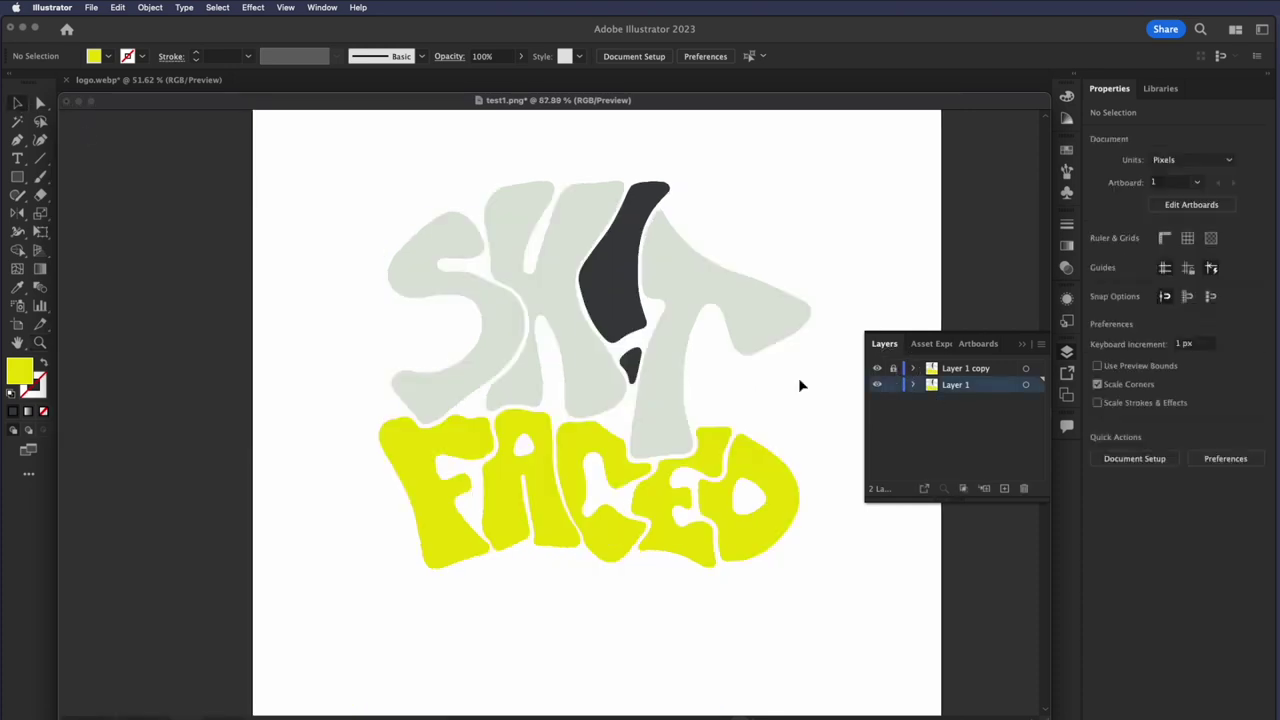
pyautogui.click(877, 368)
pyautogui.click(600, 391)
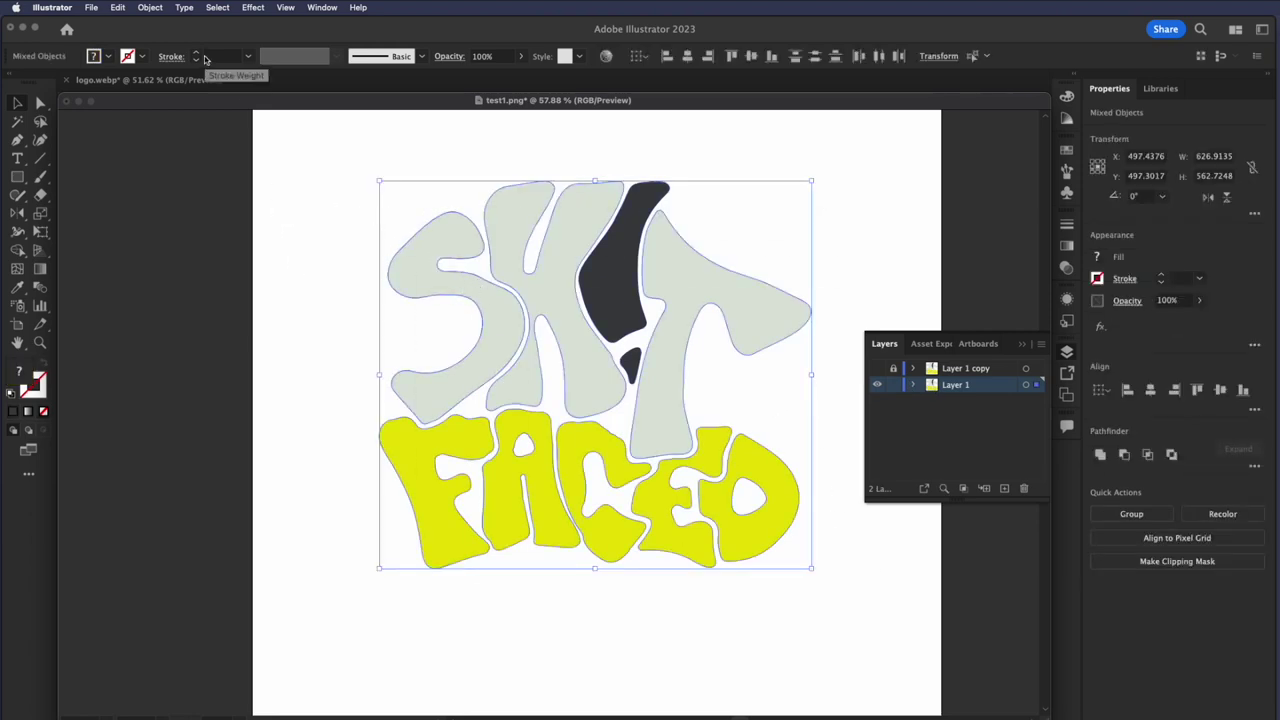
# Open Offset Path for the whole logo, move the dialog beside it, and select the 10 px value
pyautogui.click(152, 8)
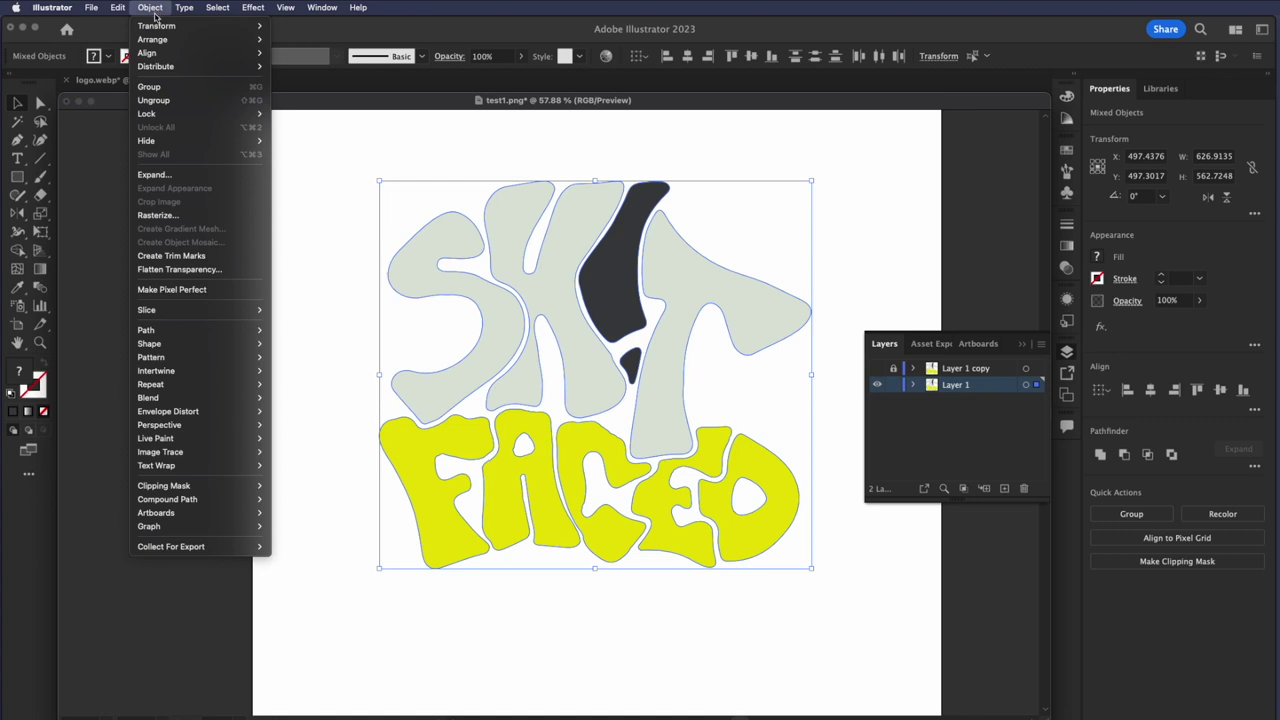
pyautogui.moveTo(222, 331)
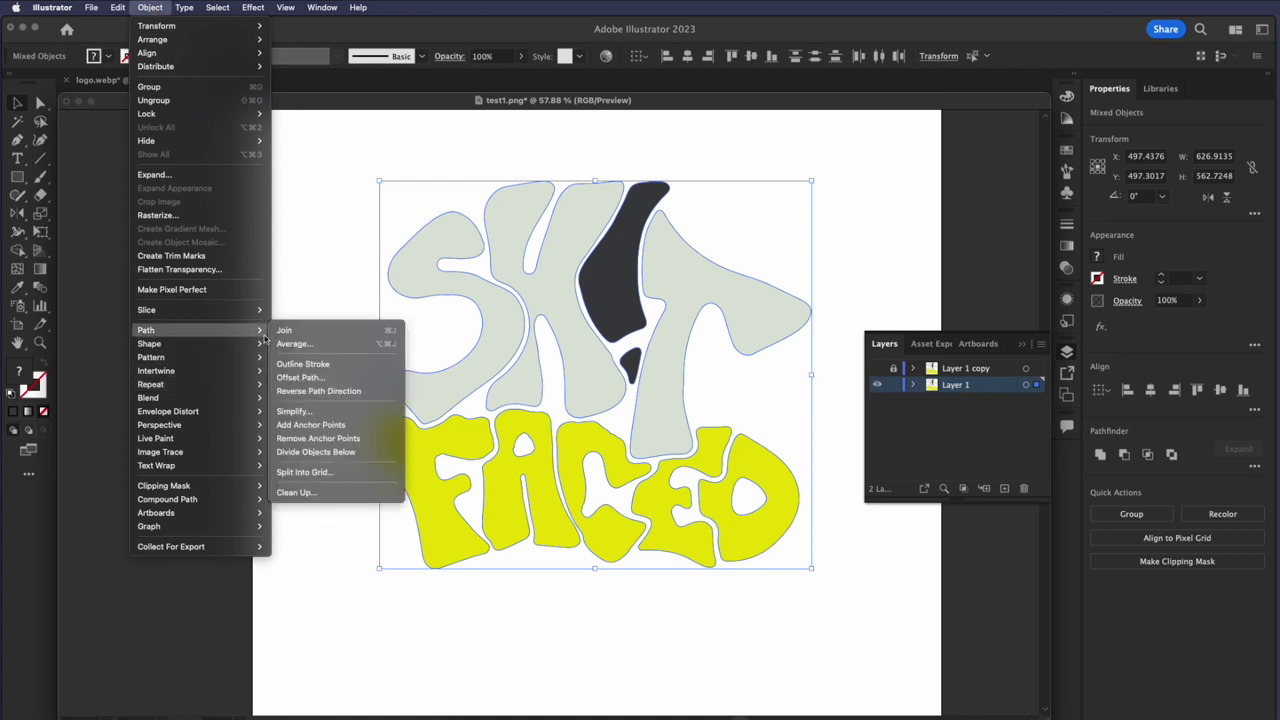
pyautogui.click(330, 378)
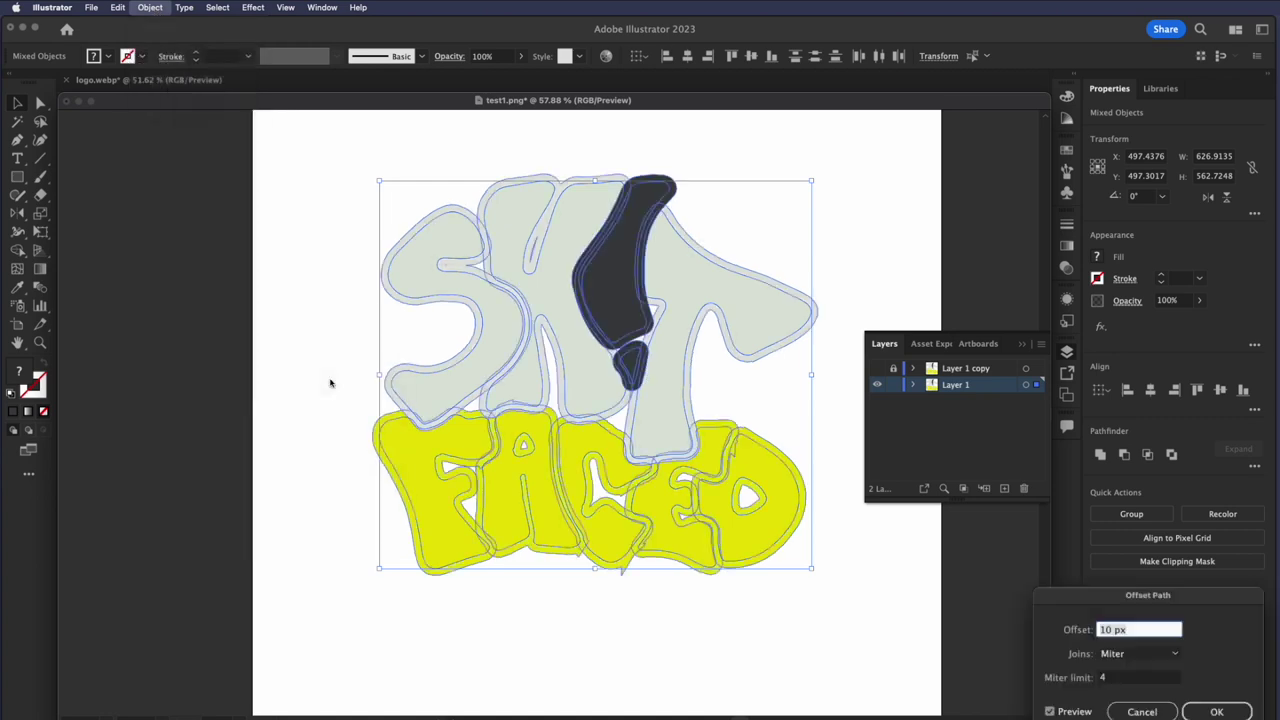
pyautogui.moveTo(1185, 597); pyautogui.dragTo(834, 178)
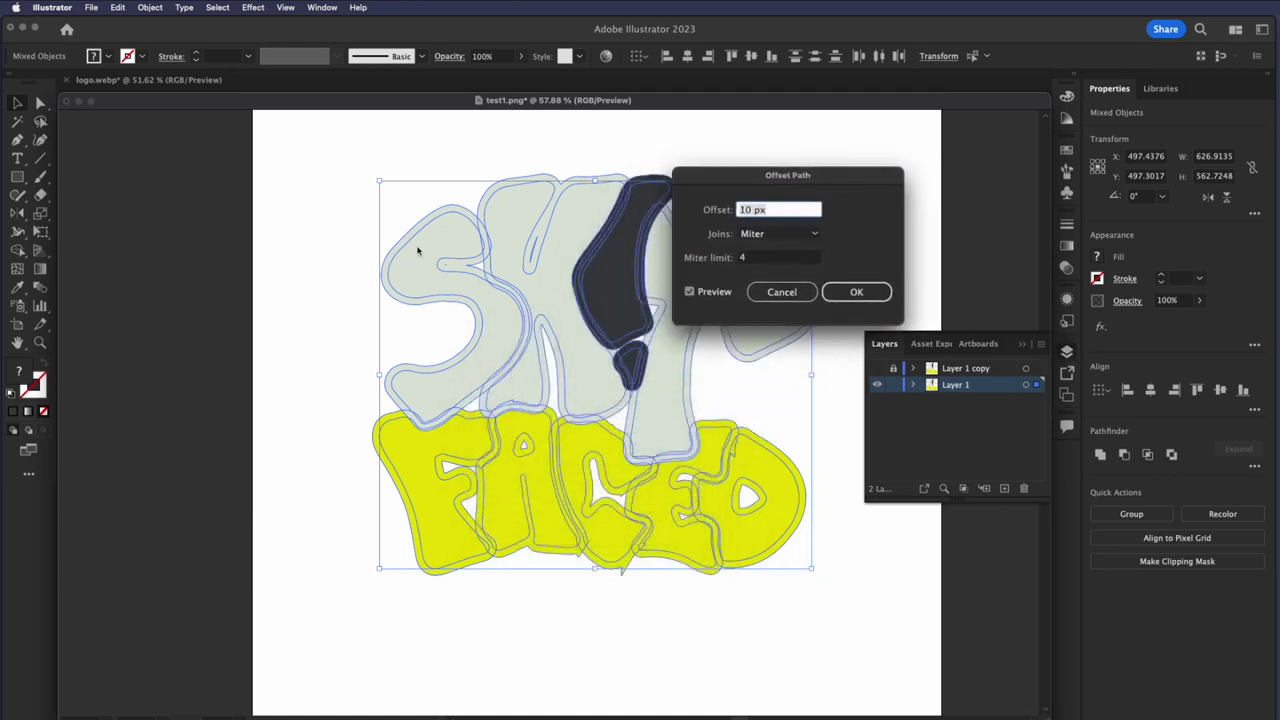
pyautogui.moveTo(772, 210); pyautogui.dragTo(737, 210)
# Preview a 20 px offset, then Quick Look the logo.webp image on the desktop
pyautogui.write('20')
pyautogui.press('Tab')
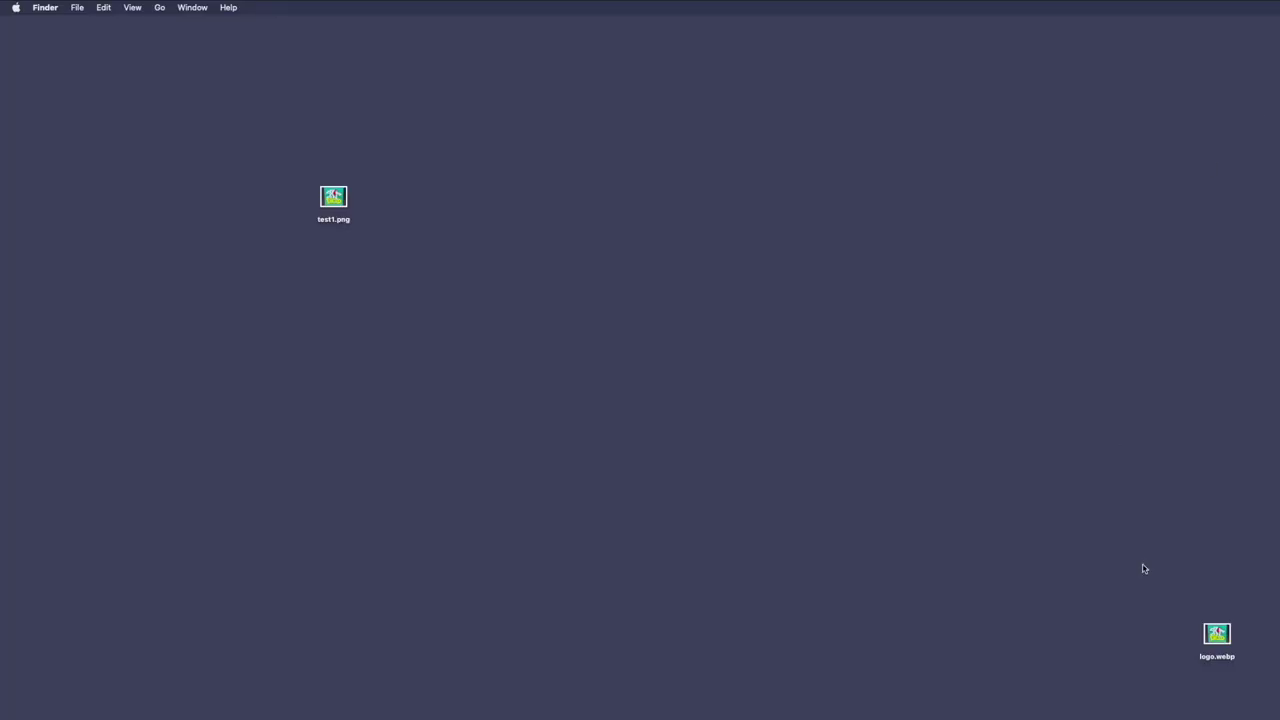
pyautogui.moveTo(1217, 628); pyautogui.dragTo(1069, 524)
pyautogui.press('space')
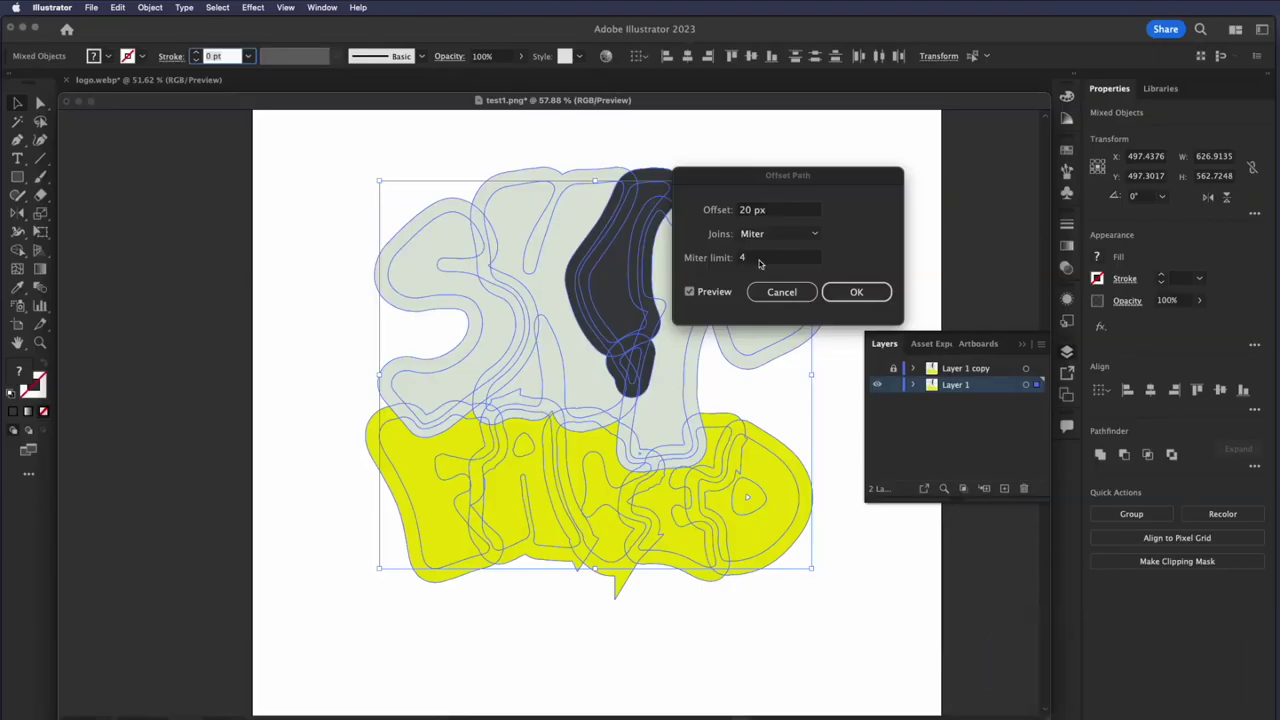
# Set the offset to 35 px with Round joins and apply it
pyautogui.click(737, 209)
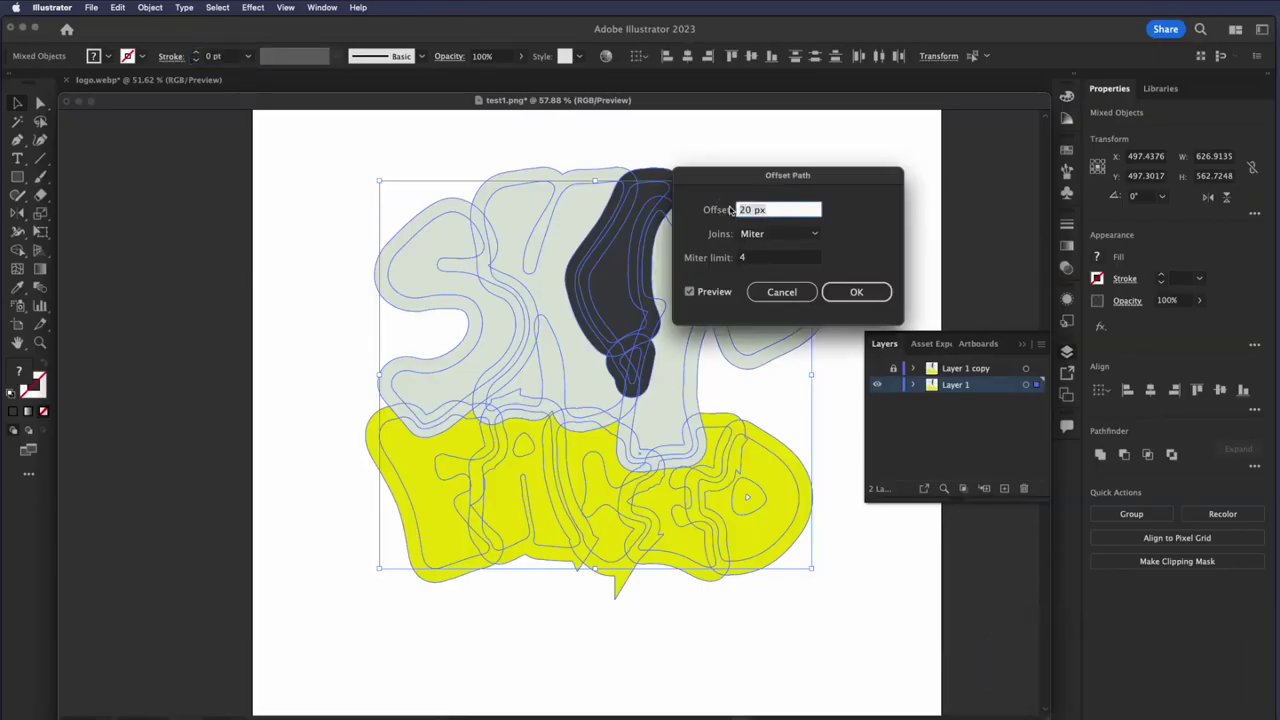
pyautogui.write('35')
pyautogui.press('Tab')
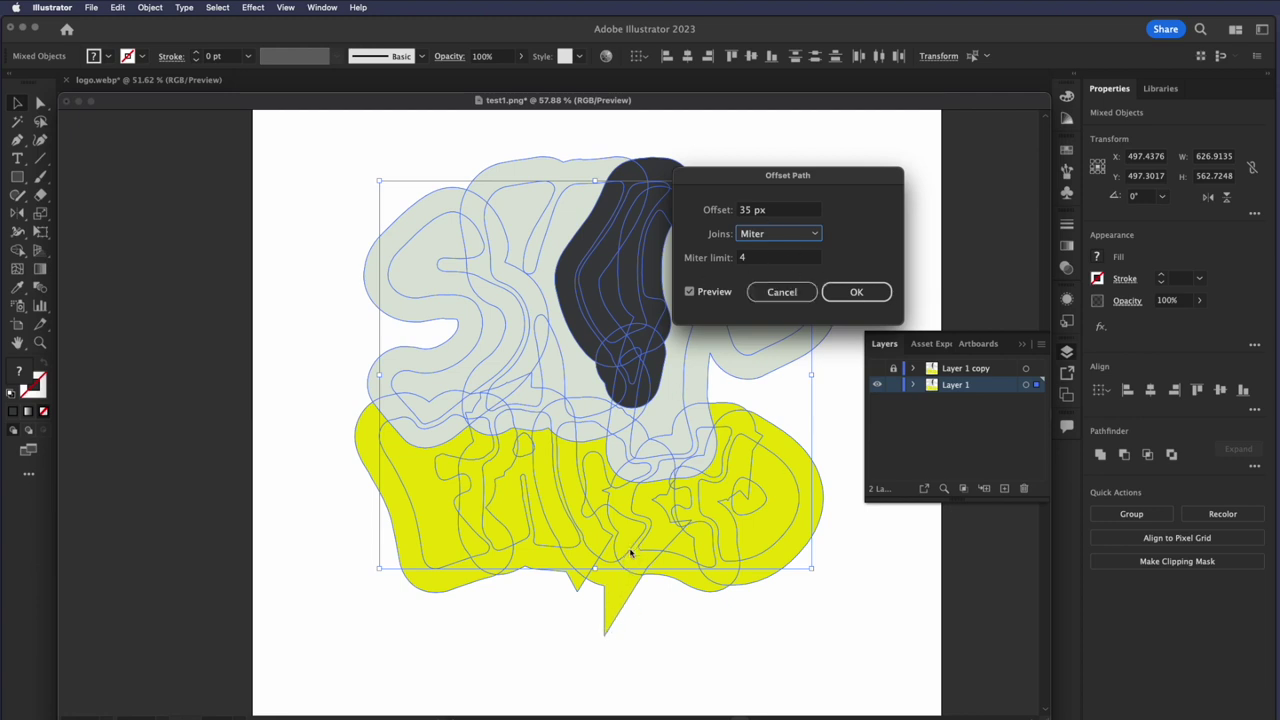
pyautogui.click(762, 233)
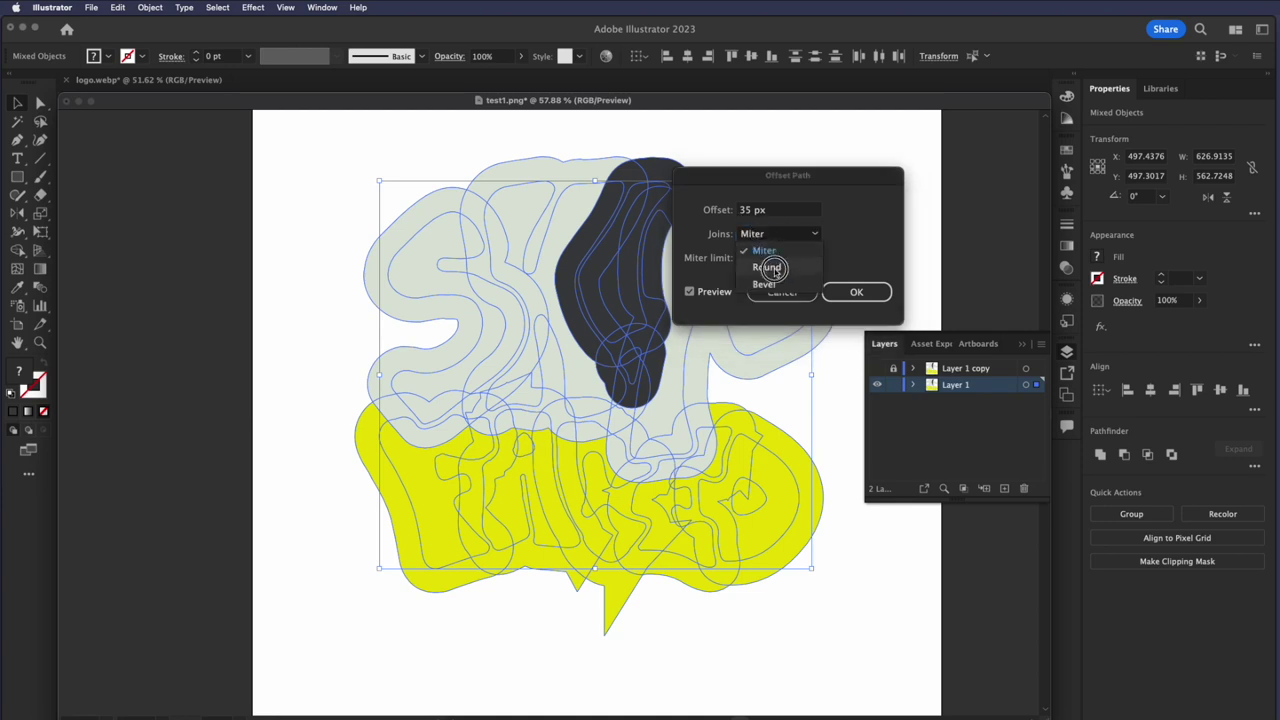
pyautogui.click(774, 264)
pyautogui.click(848, 291)
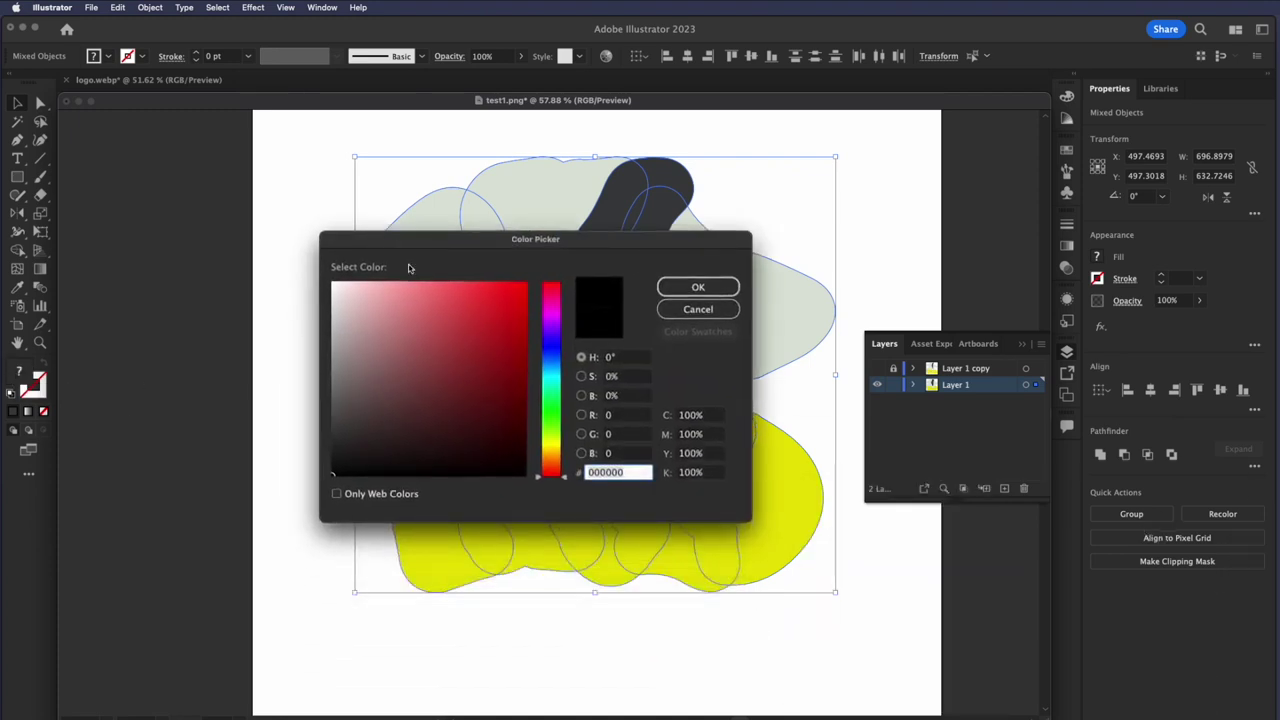
# Fill the offset outline with bright teal 00C6A9, then deselect and reselect the artwork
pyautogui.click(553, 395)
pyautogui.moveTo(553, 395)
pyautogui.mouseDown()
pyautogui.moveTo(551, 371)
pyautogui.moveTo(551, 384)
pyautogui.mouseUp()
pyautogui.moveTo(501, 346); pyautogui.dragTo(528, 321)
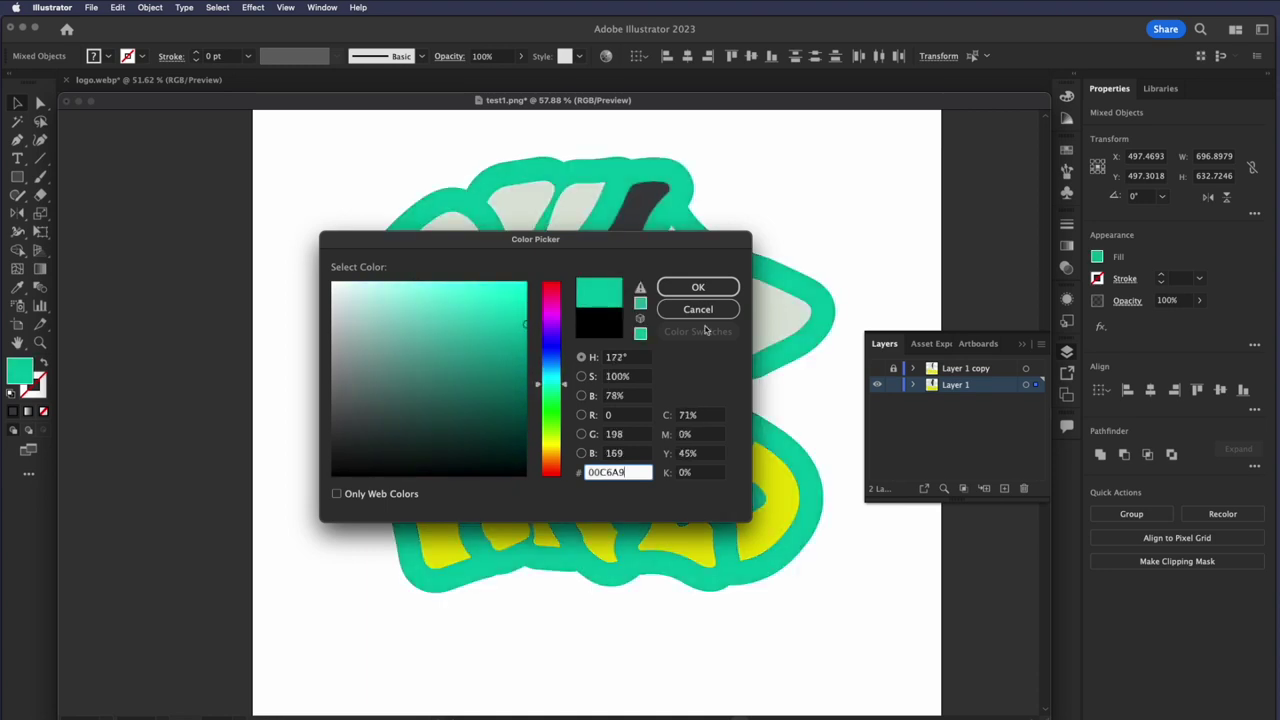
pyautogui.click(698, 287)
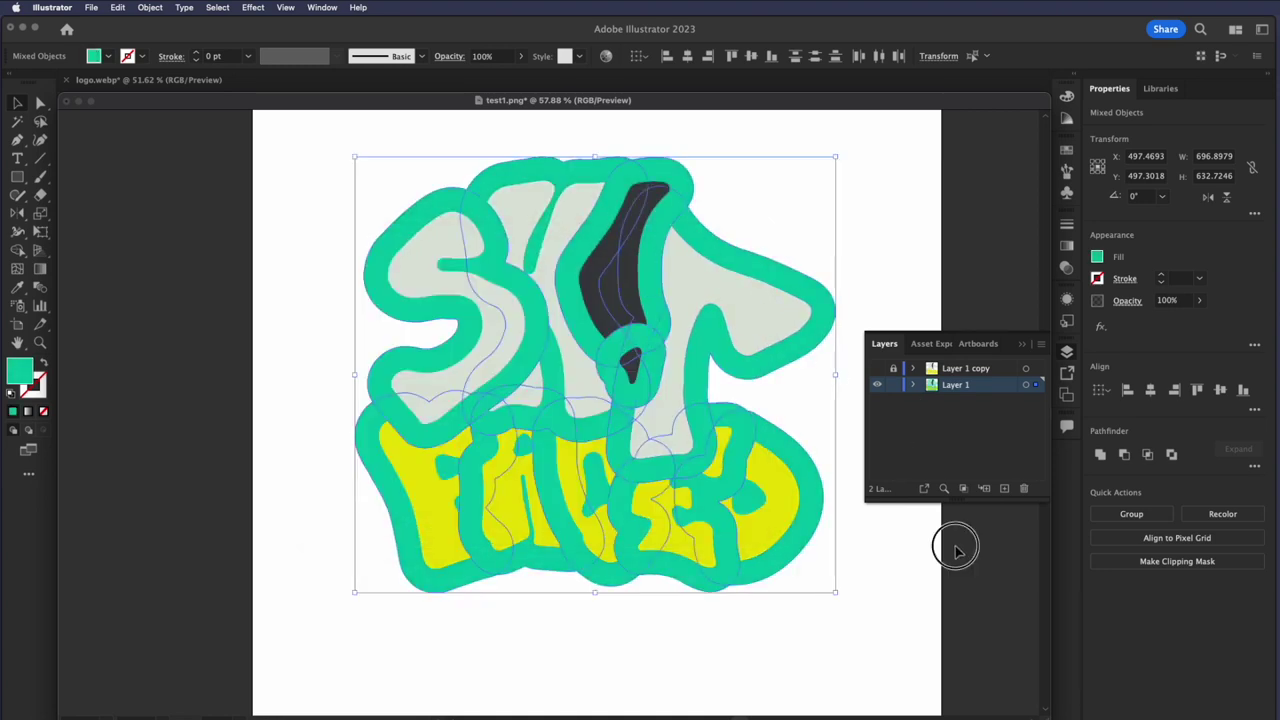
pyautogui.click(955, 549)
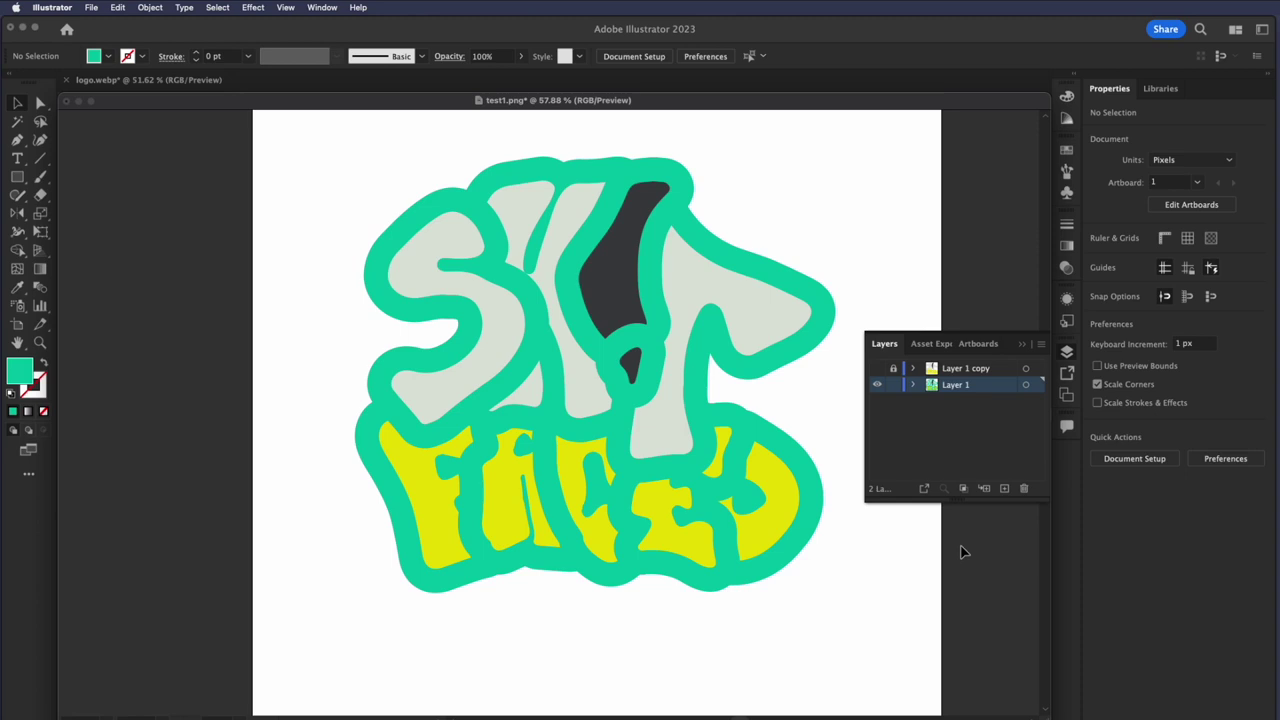
pyautogui.click(800, 285)
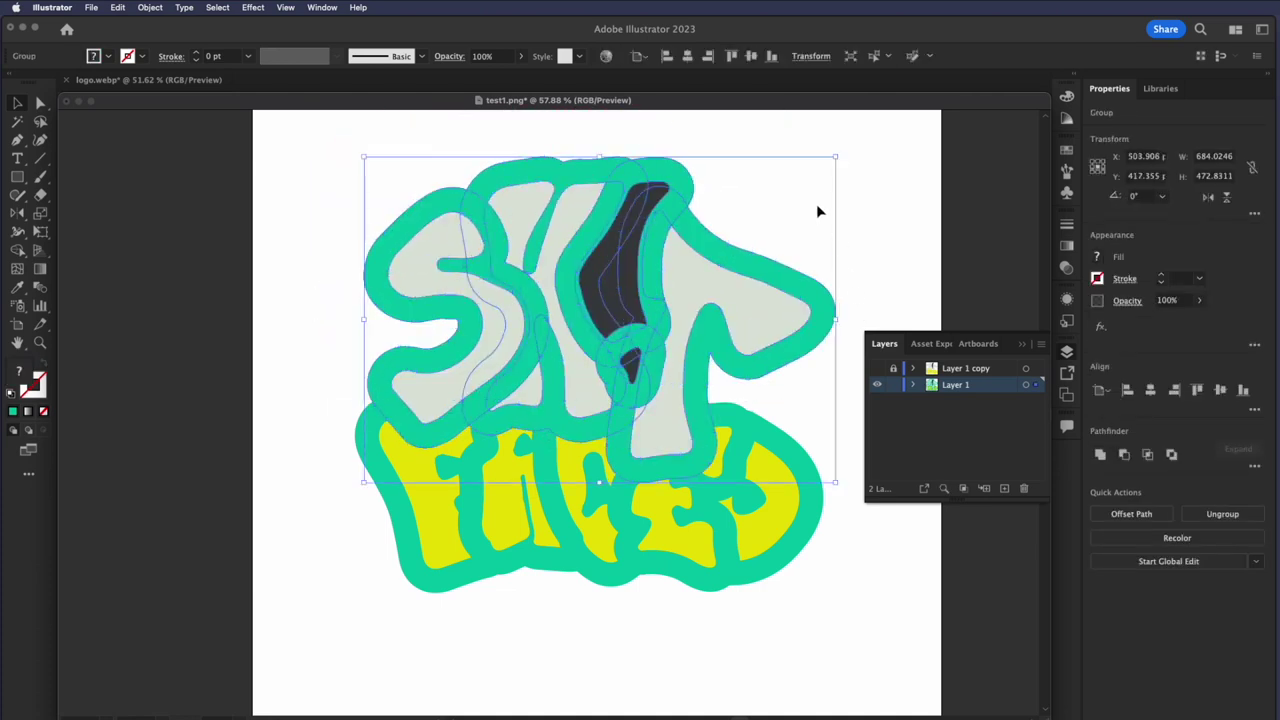
# Marquee-select all the offset shapes and Unite them in Pathfinder into one silhouette
pyautogui.moveTo(818, 211); pyautogui.dragTo(357, 591)
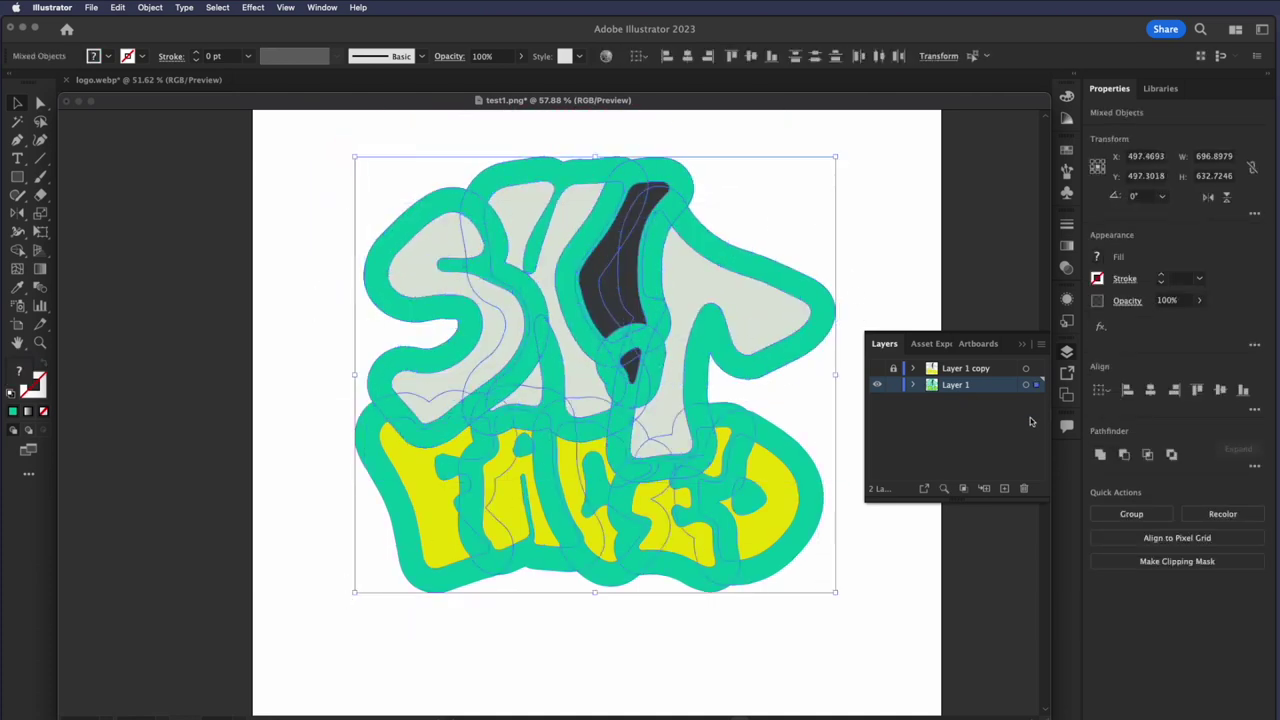
pyautogui.click(1101, 456)
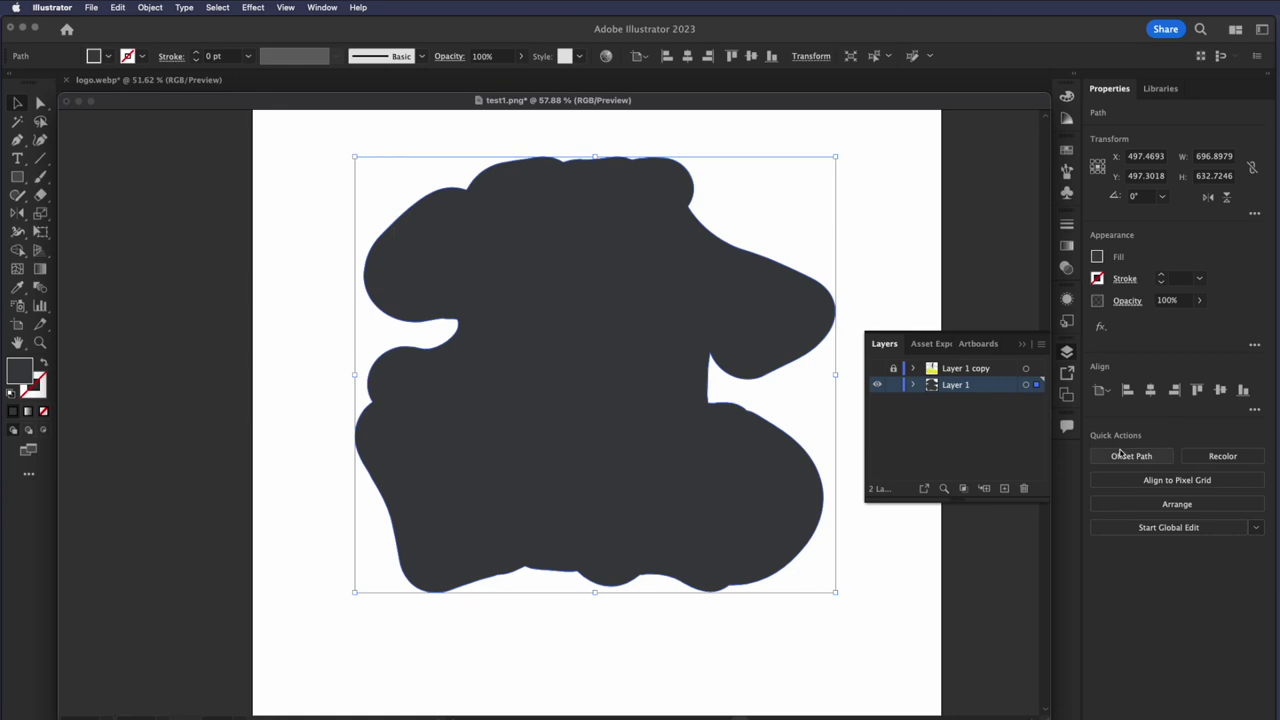
pyautogui.click(149, 7)
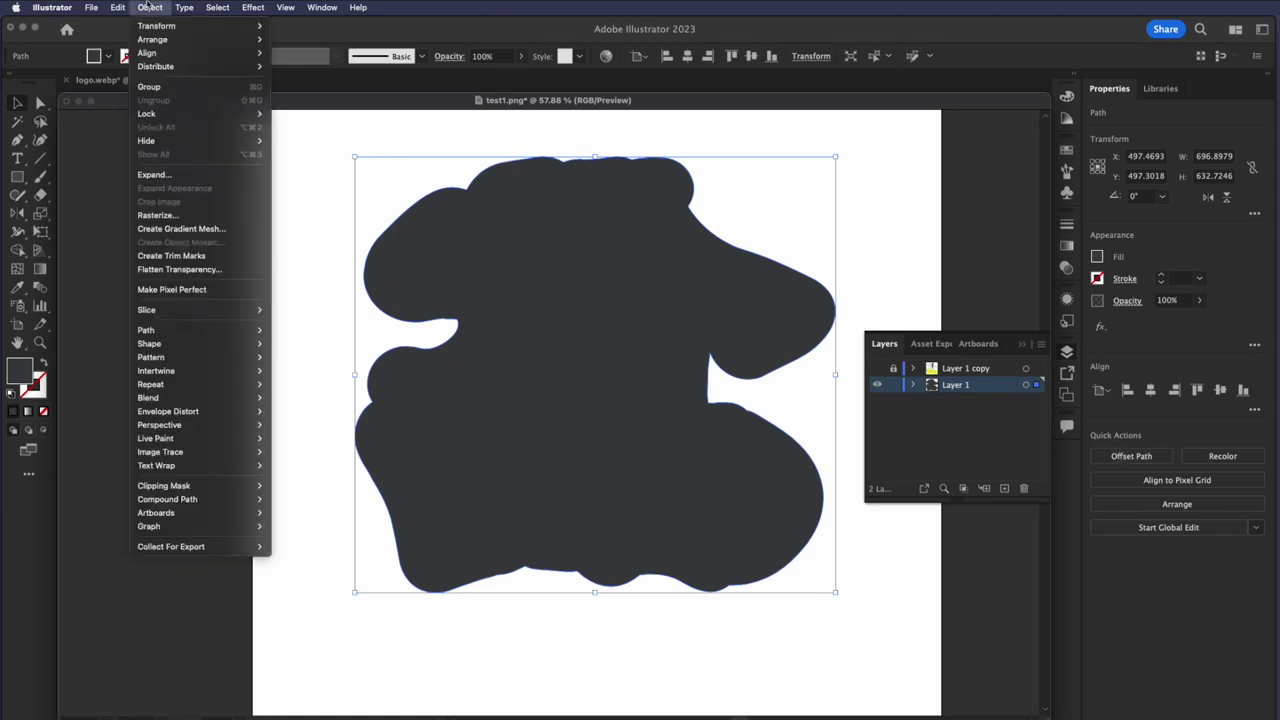
pyautogui.click(357, 260)
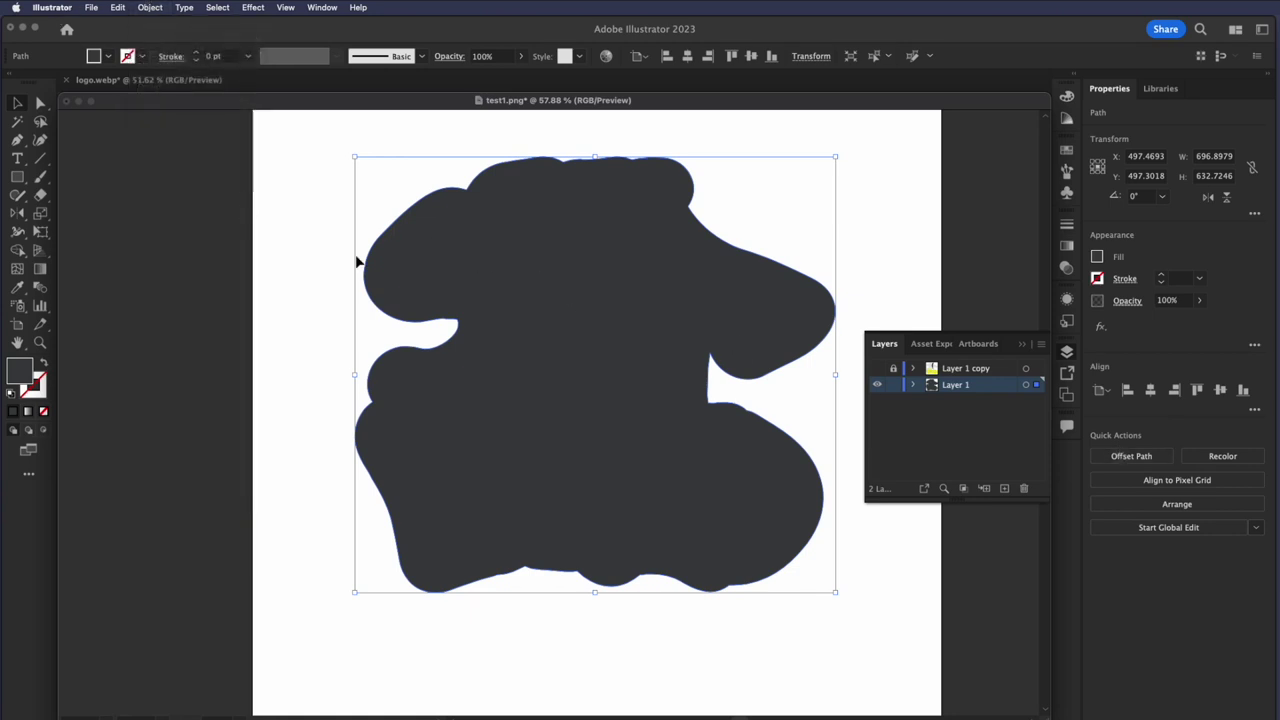
# Recolour the merged silhouette teal 20CEC1 and make Layer 1 copy visible again
pyautogui.click(851, 263)
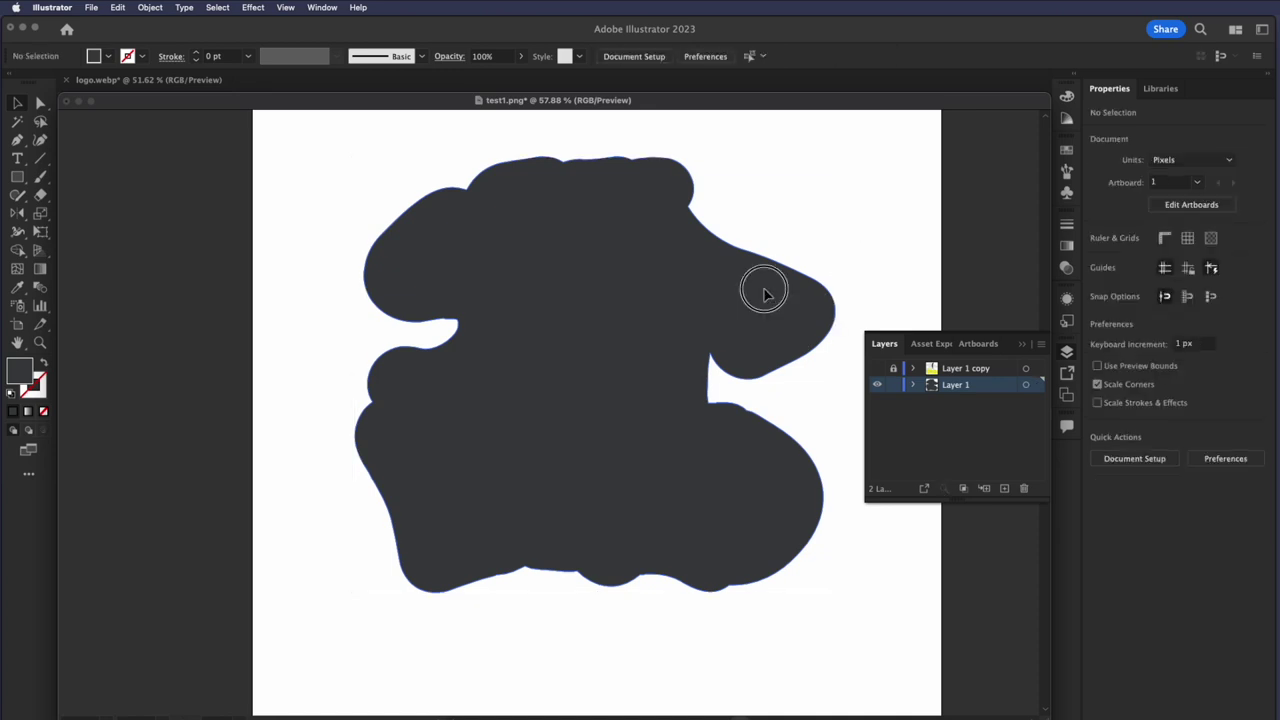
pyautogui.click(763, 286)
pyautogui.doubleClick(24, 373)
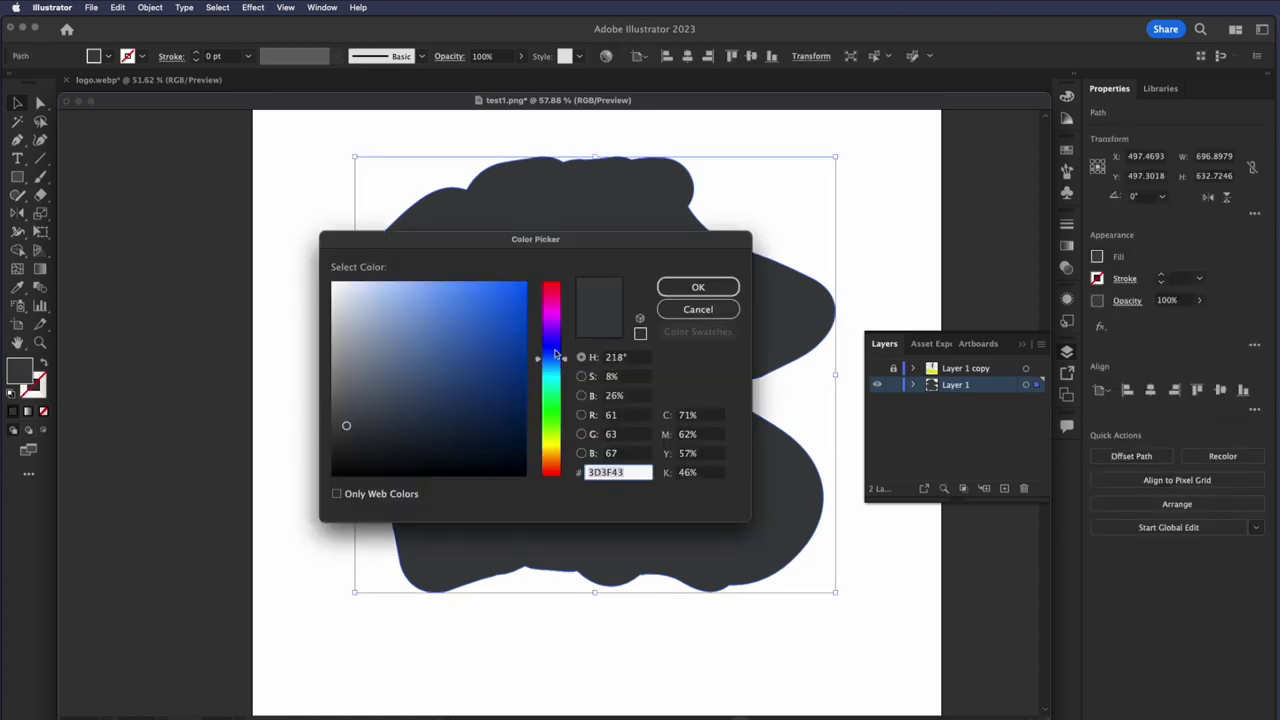
pyautogui.moveTo(551, 360); pyautogui.dragTo(556, 382)
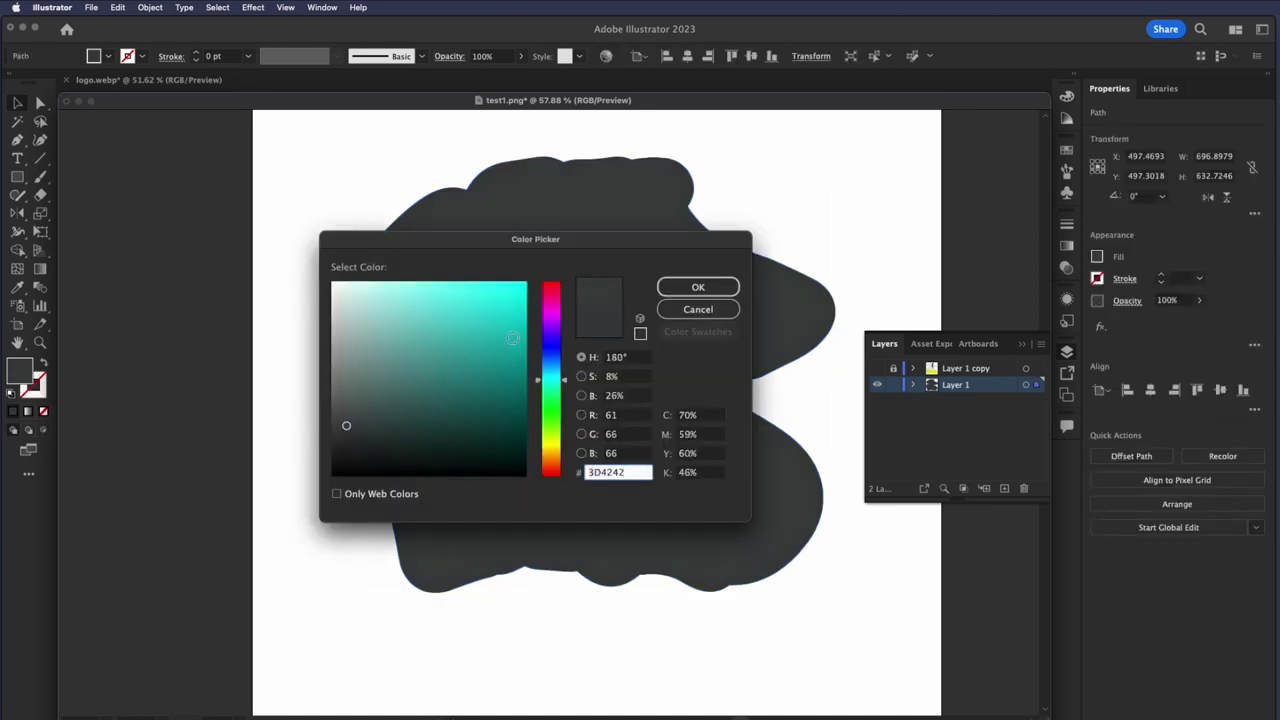
pyautogui.write('00AAAA')
pyautogui.moveTo(551, 380); pyautogui.dragTo(551, 381)
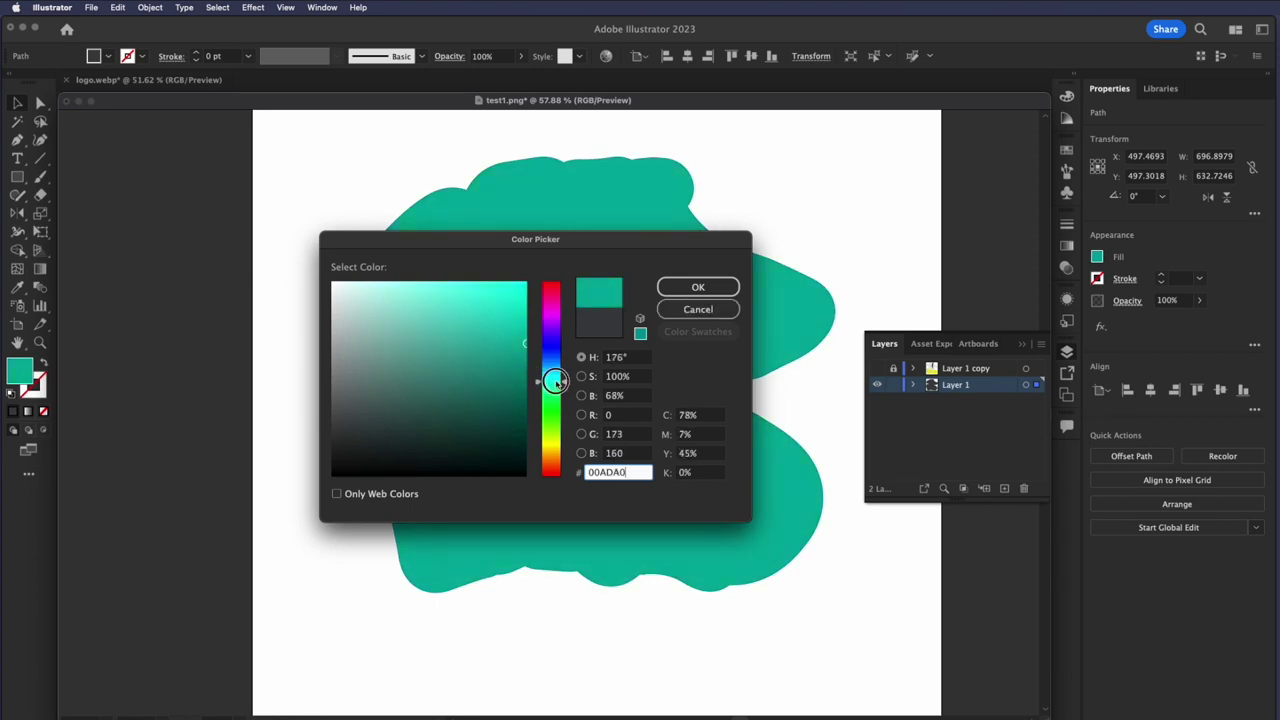
pyautogui.moveTo(505, 305); pyautogui.dragTo(498, 317)
pyautogui.click(696, 287)
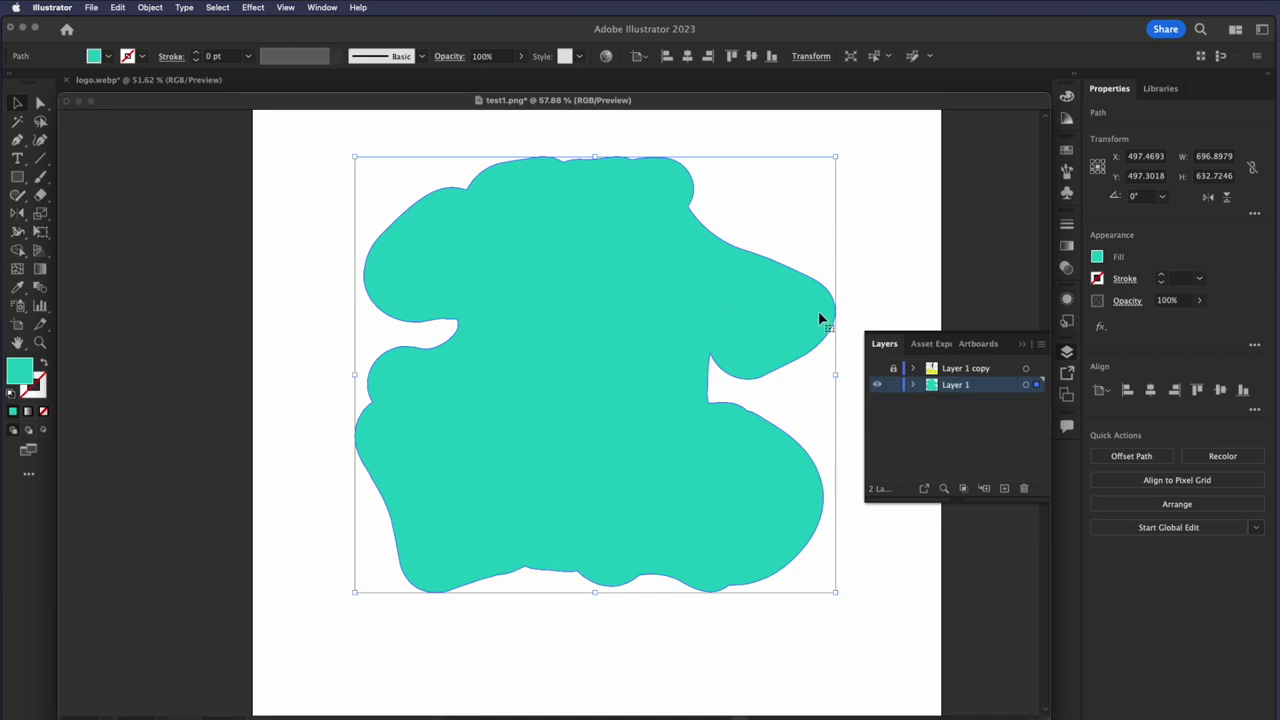
pyautogui.click(872, 286)
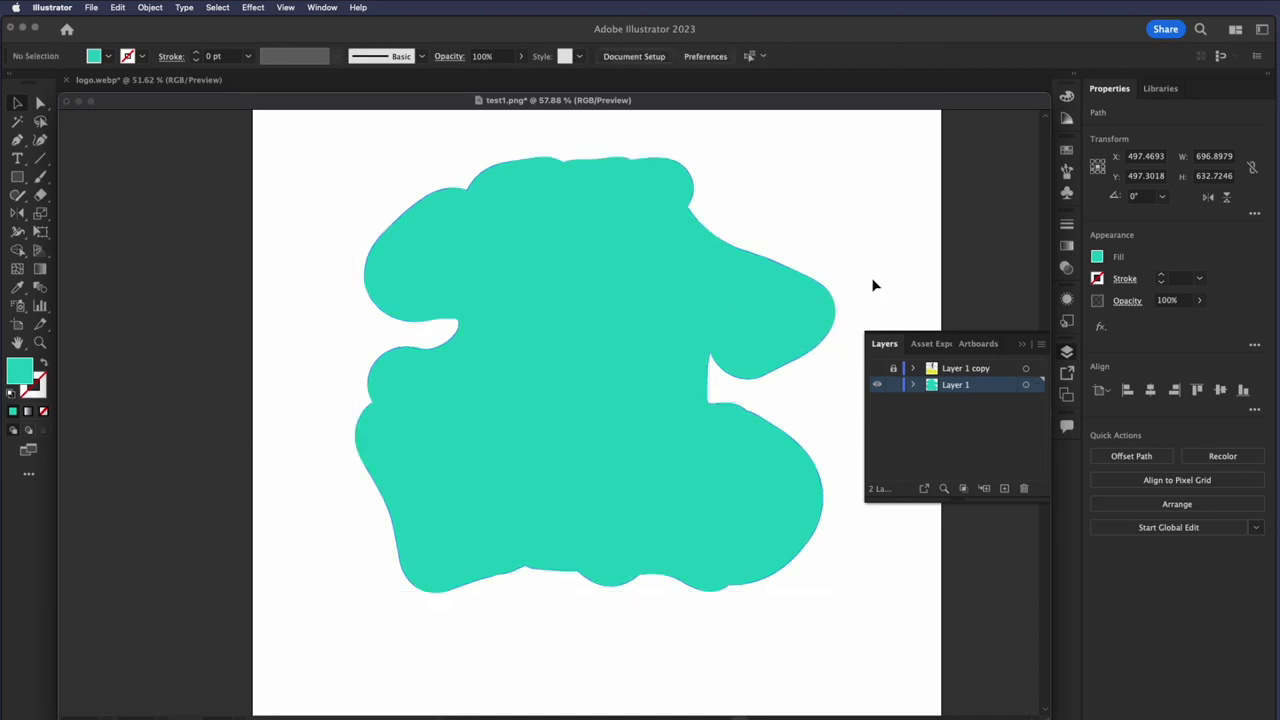
pyautogui.click(877, 369)
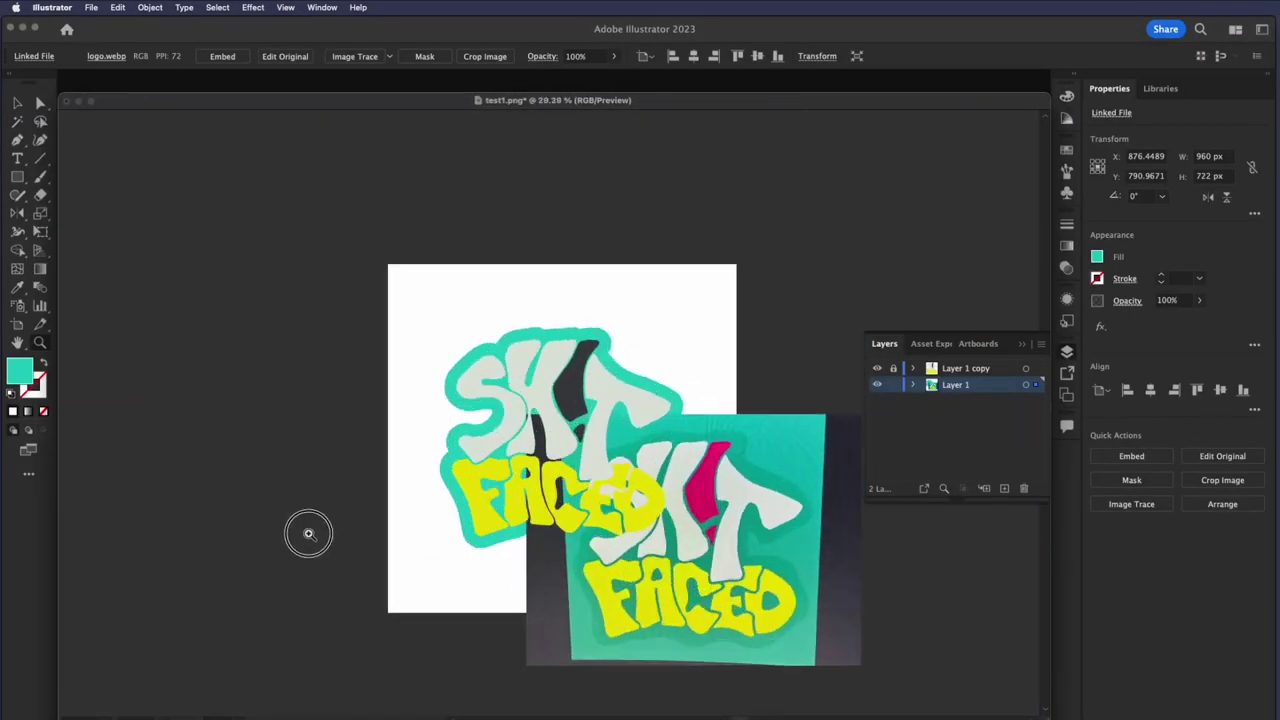
# Move the reference image left of the artboard and lock Layer 1's teal backing
pyautogui.moveTo(309, 534); pyautogui.dragTo(349, 531)
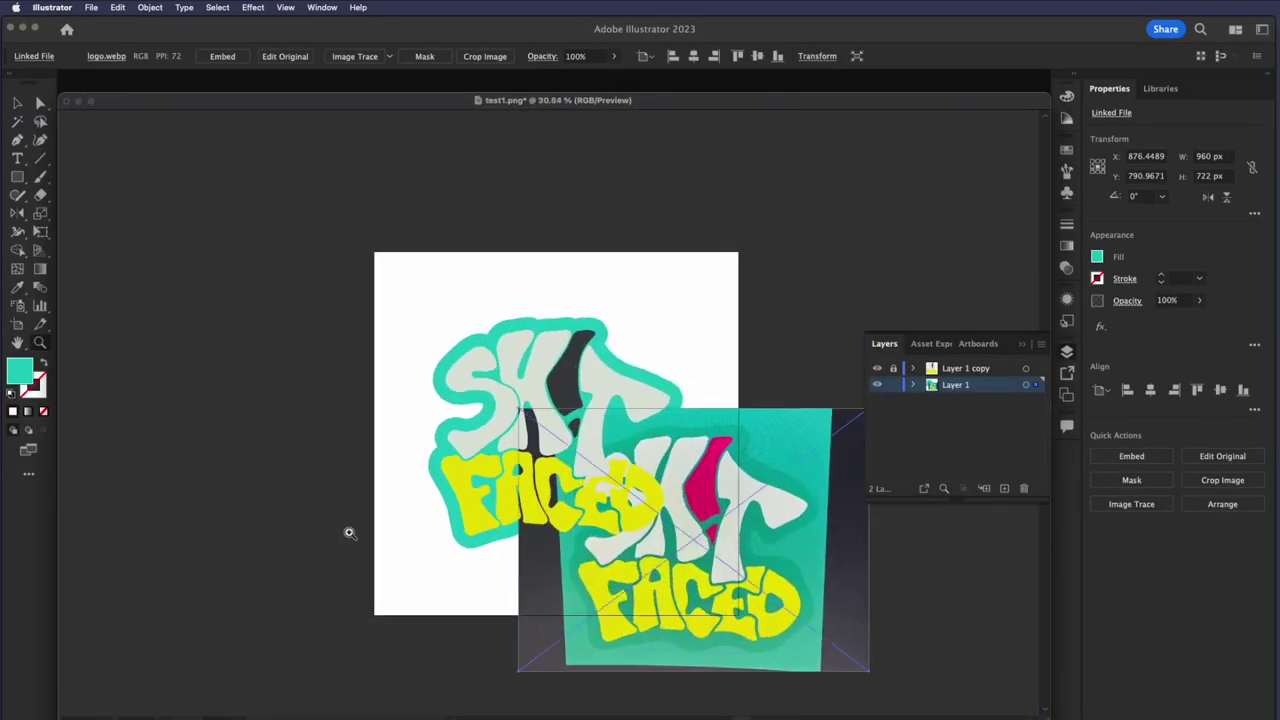
pyautogui.press('v')
pyautogui.click(710, 615)
pyautogui.moveTo(710, 615); pyautogui.dragTo(252, 509)
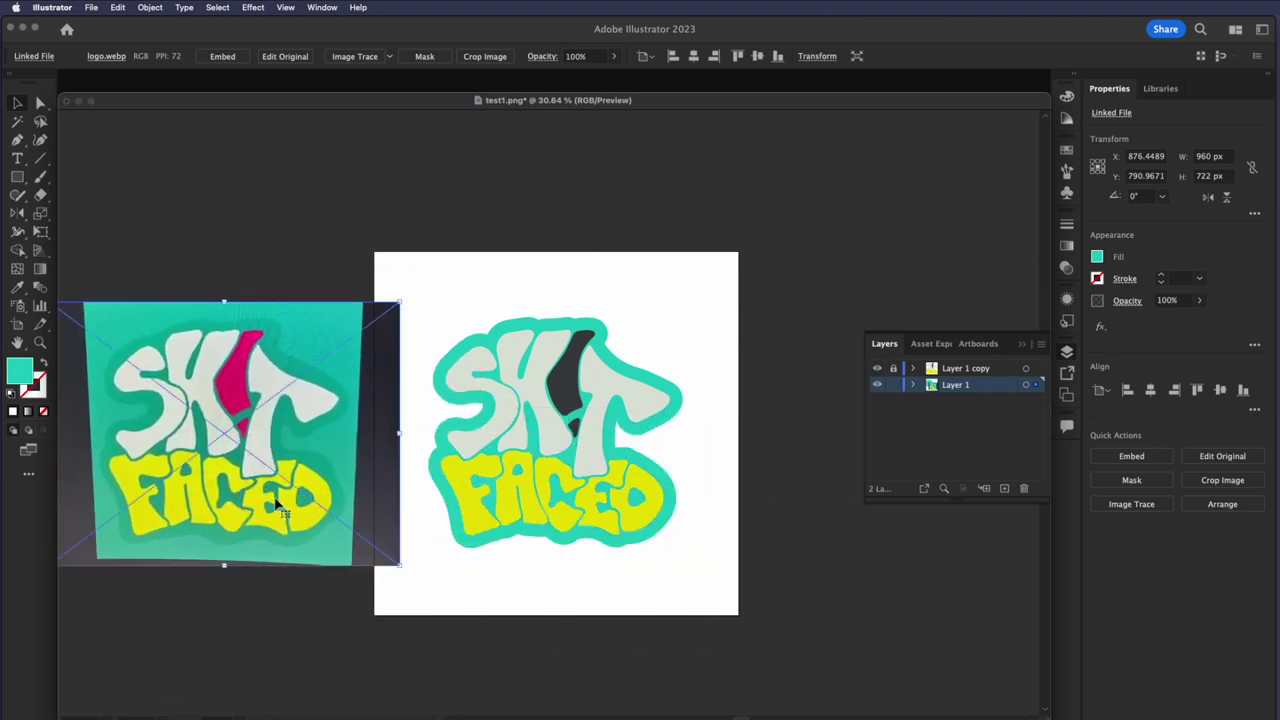
pyautogui.click(607, 381)
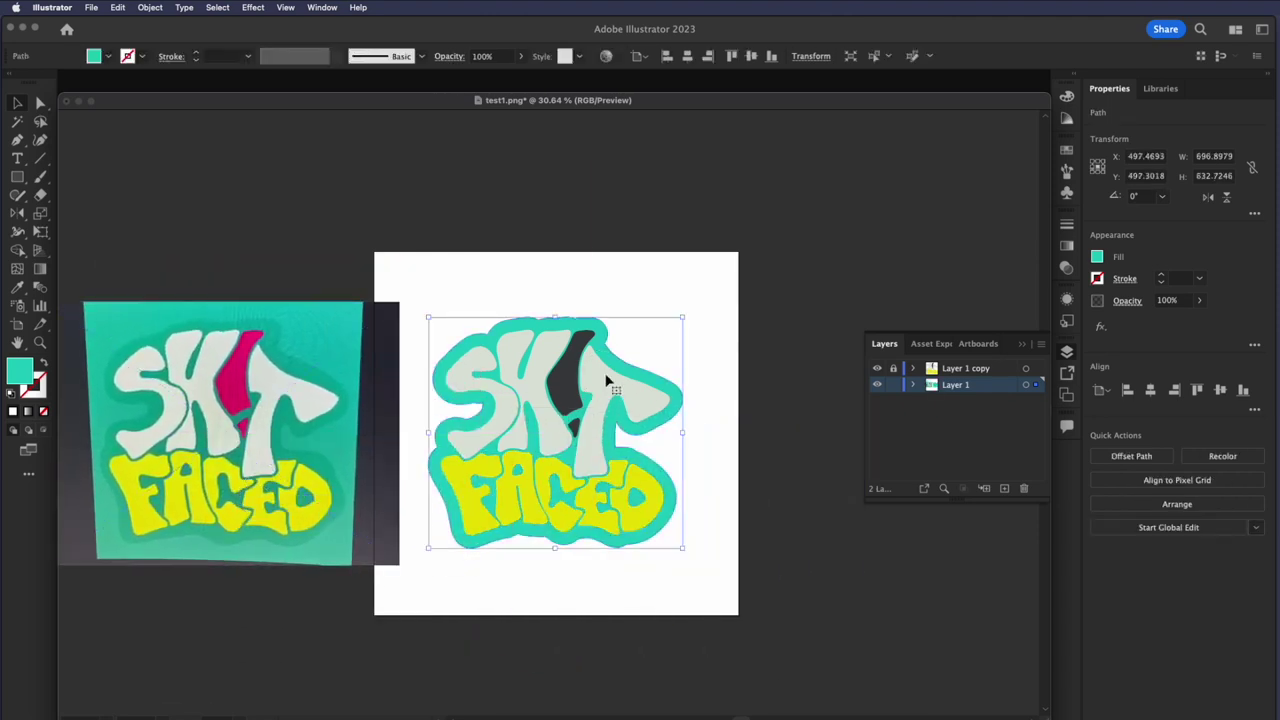
pyautogui.click(894, 384)
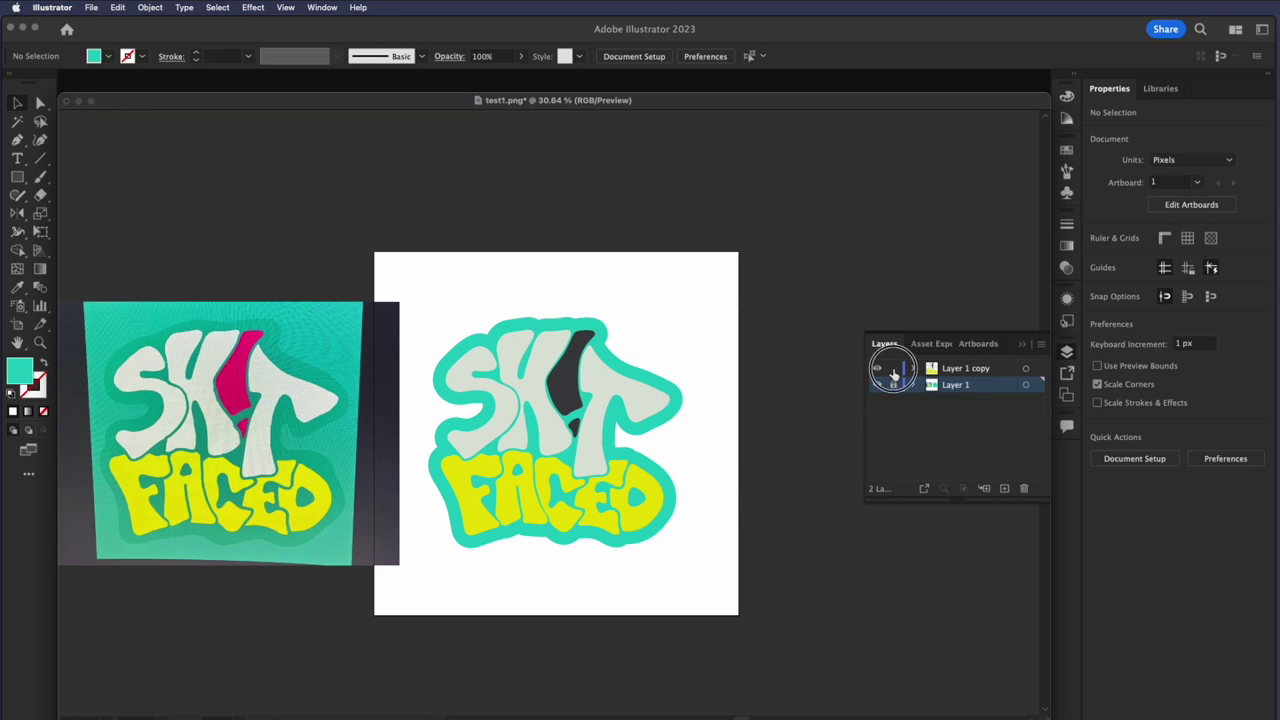
# Fill the Layer 1 copy lettering white FFFFFF and ungroup it into separate shapes
pyautogui.click(636, 407)
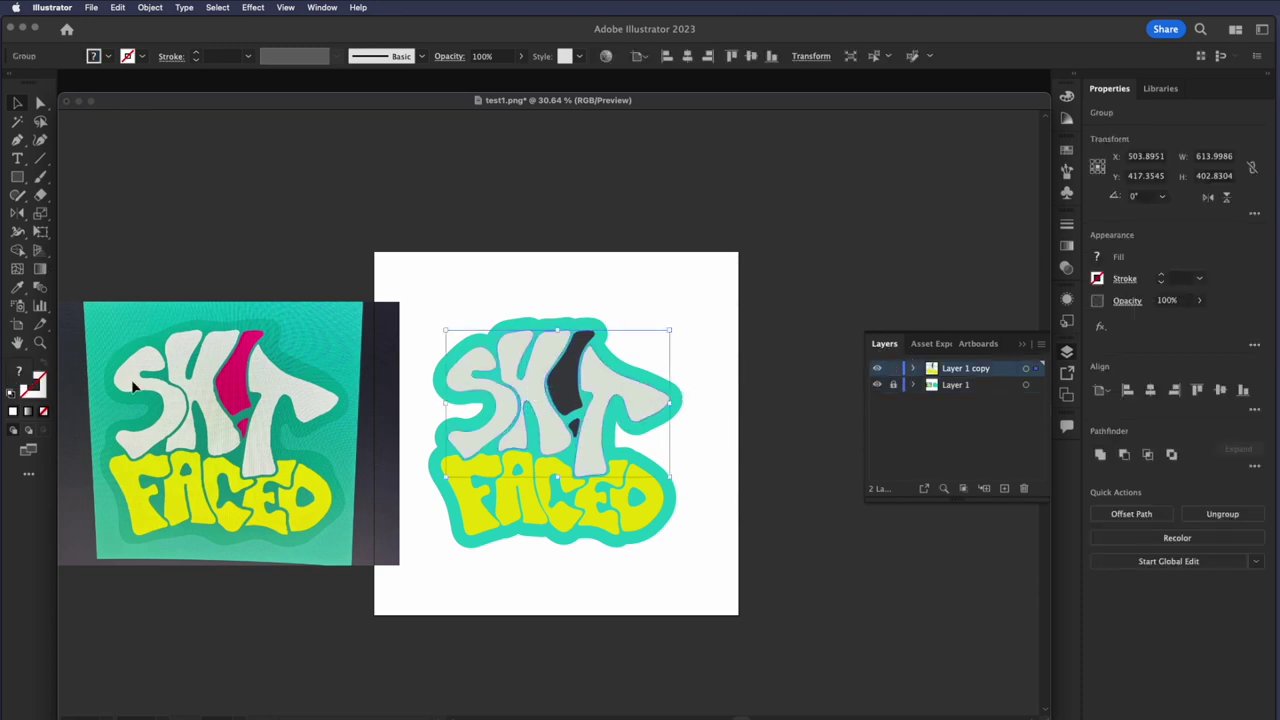
pyautogui.doubleClick(22, 372)
pyautogui.moveTo(390, 320); pyautogui.dragTo(286, 251)
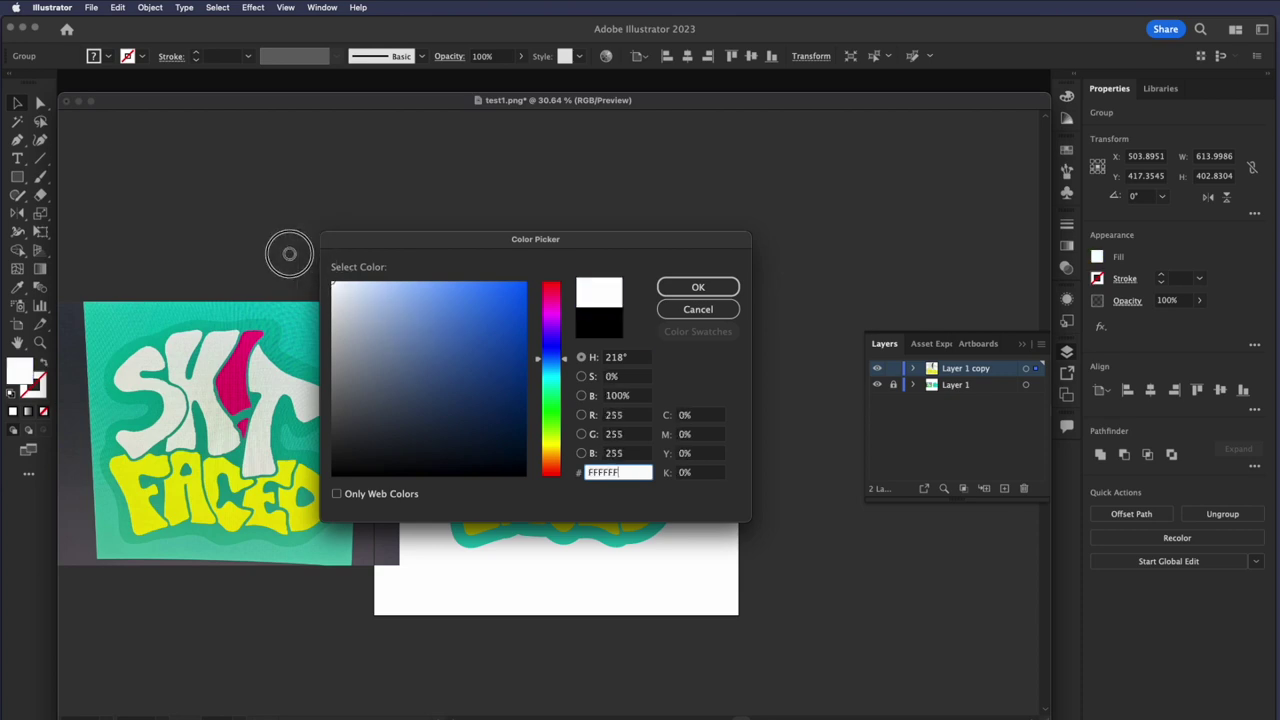
pyautogui.click(698, 287)
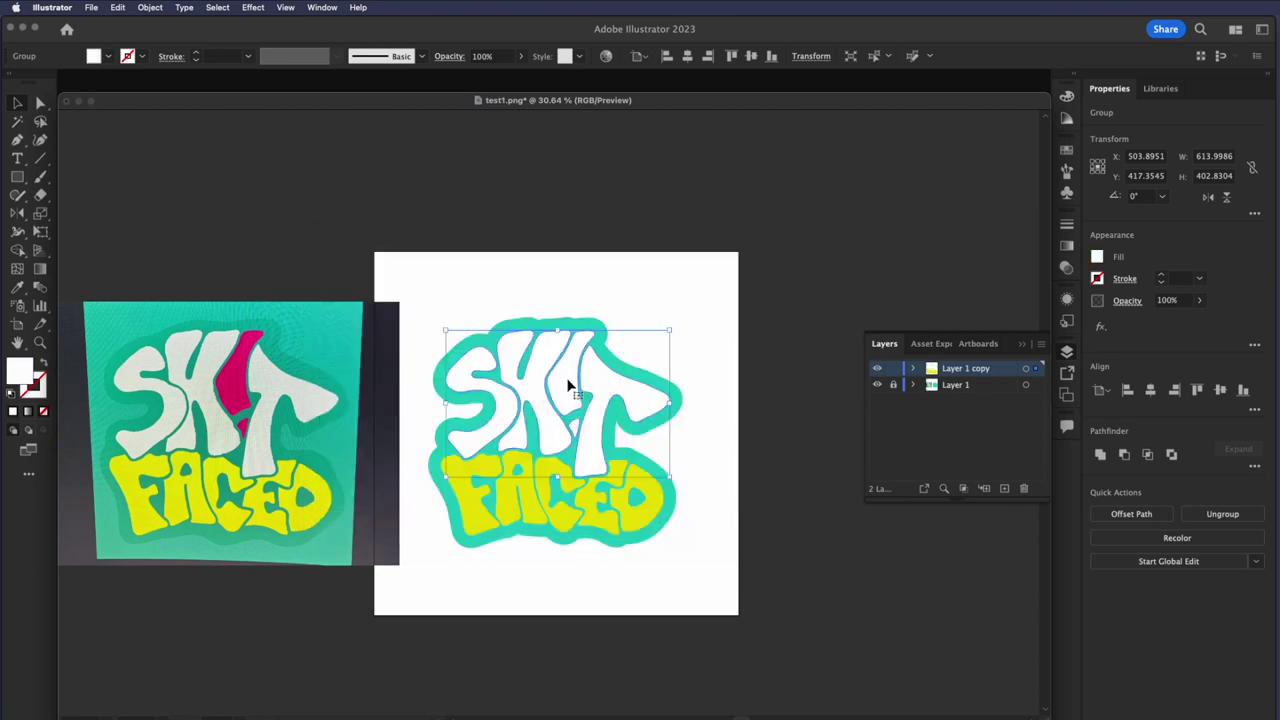
pyautogui.click(182, 7)
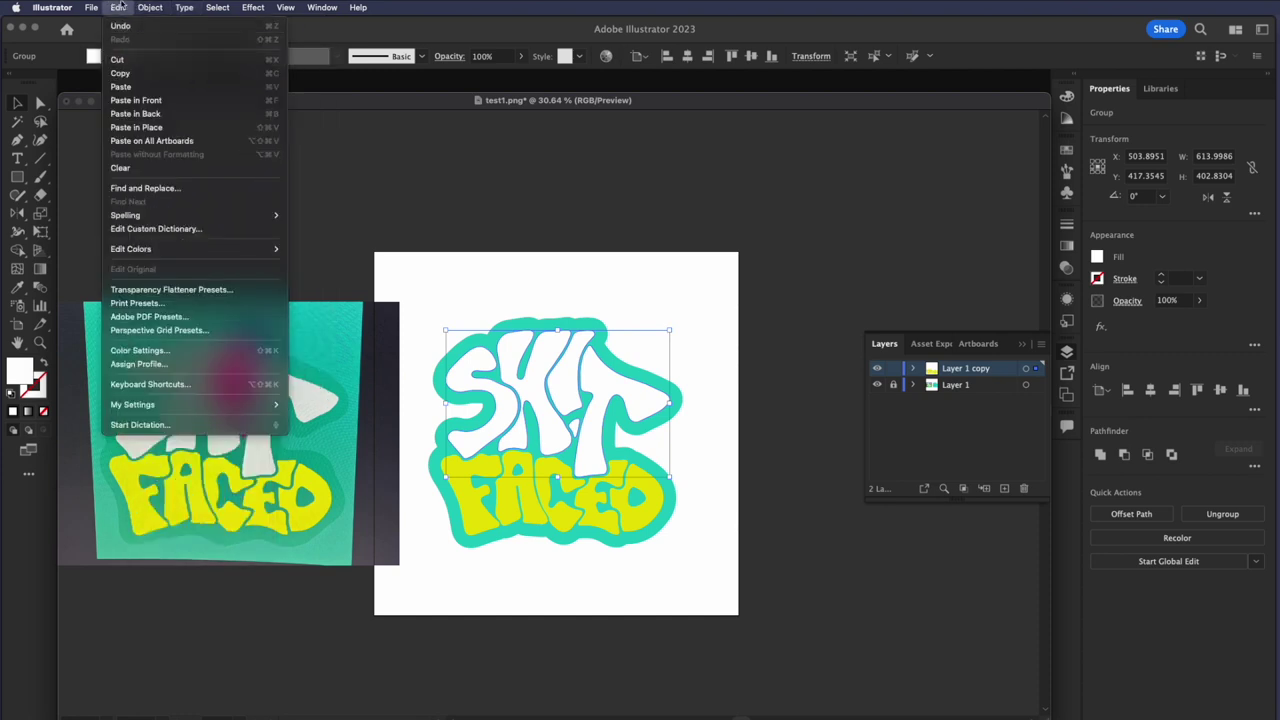
pyautogui.click(160, 100)
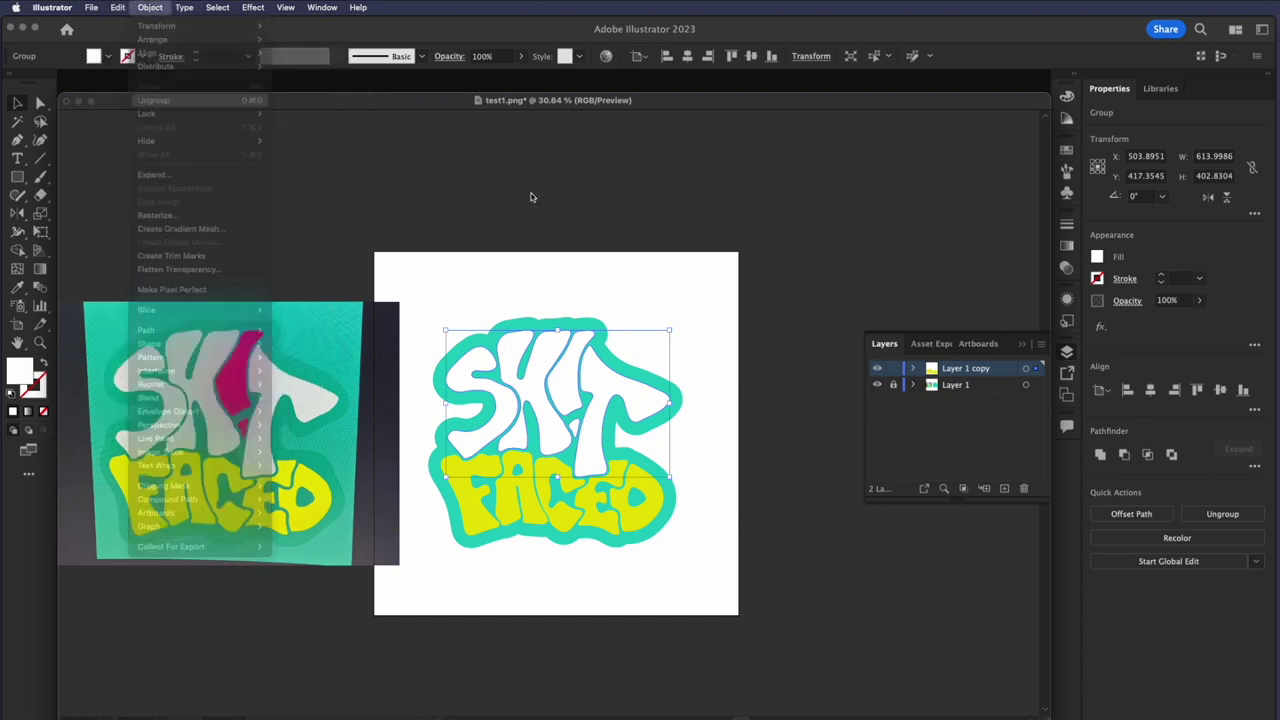
pyautogui.click(571, 394)
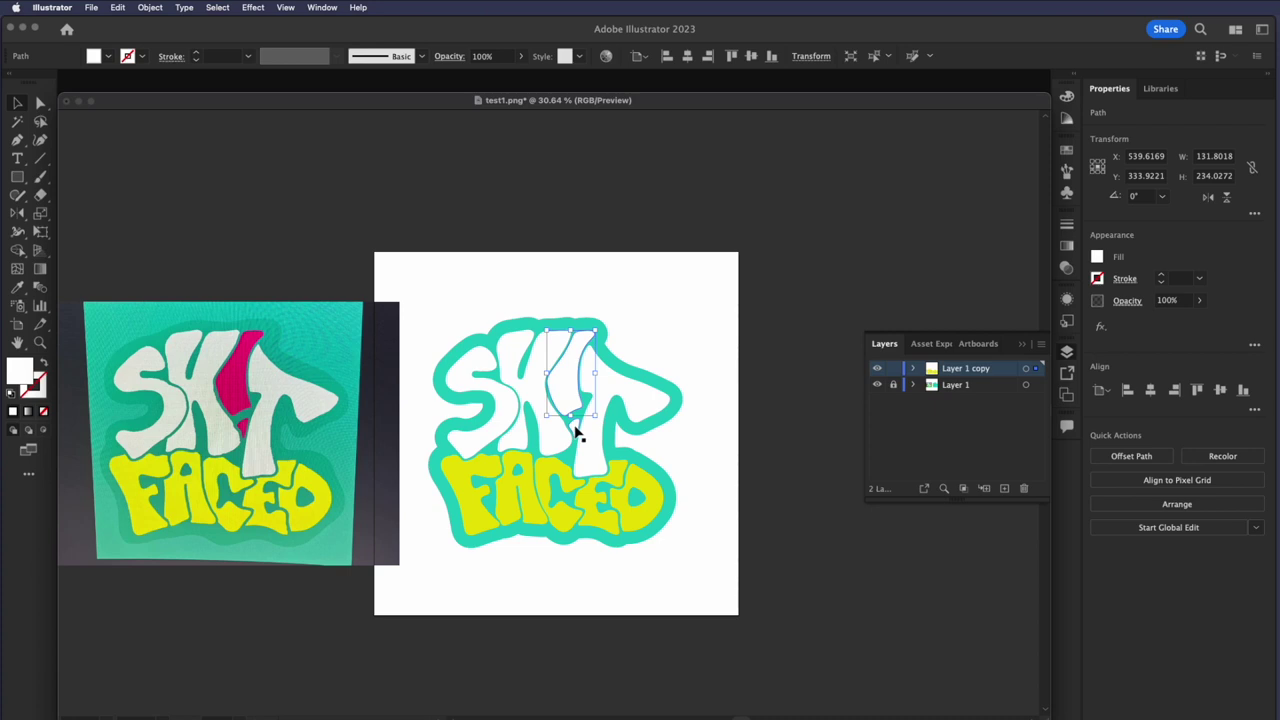
pyautogui.keyDown('shift'); pyautogui.click(577, 433); pyautogui.keyUp('shift')
pyautogui.click(17, 287)
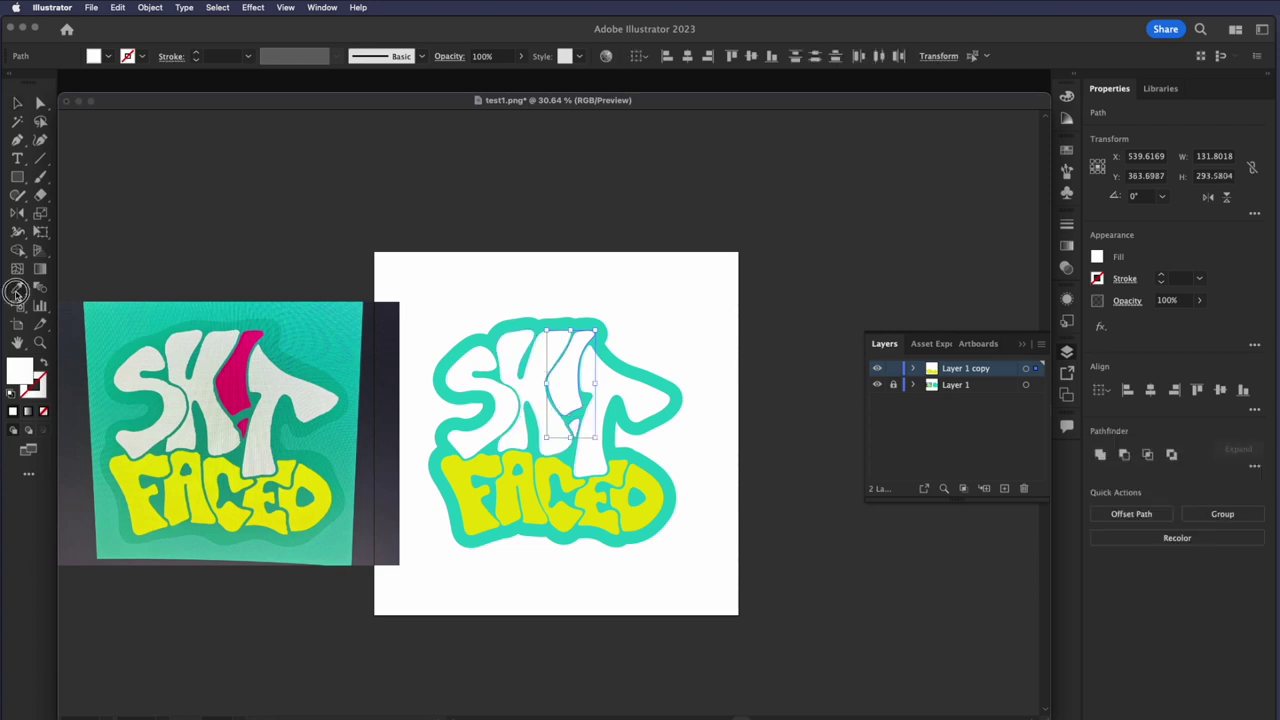
pyautogui.click(242, 368)
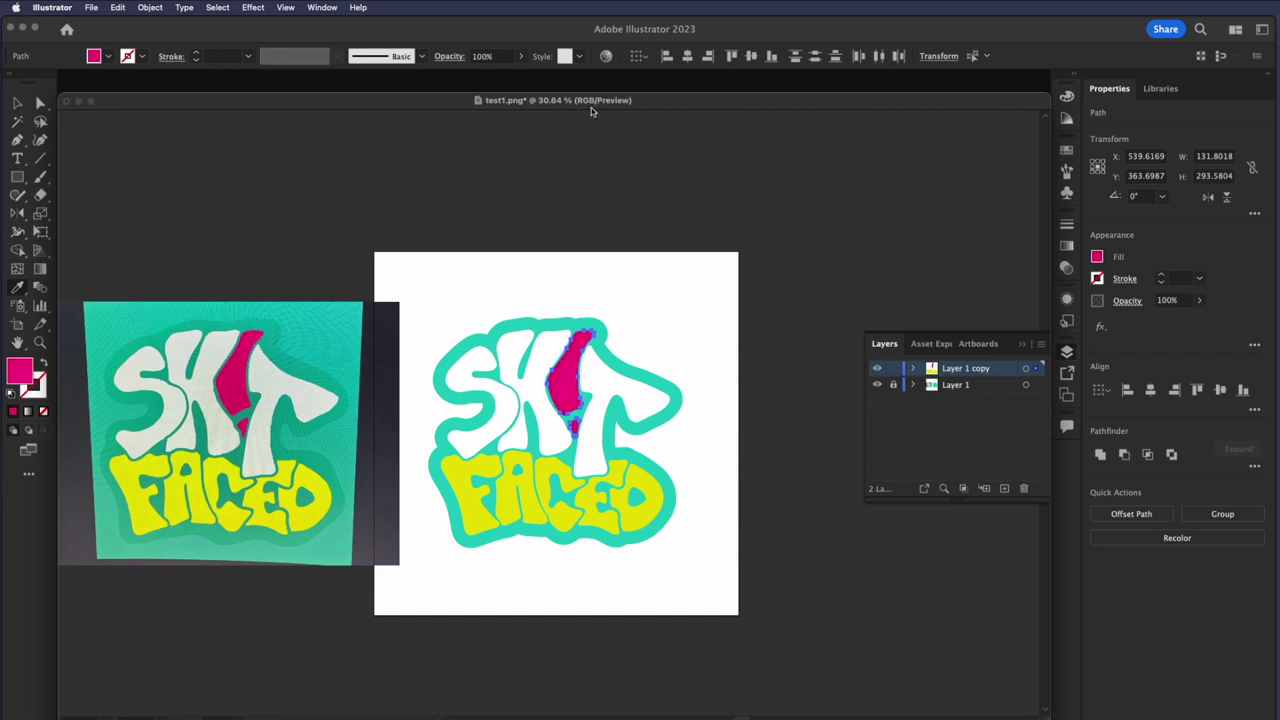
pyautogui.click(37, 103)
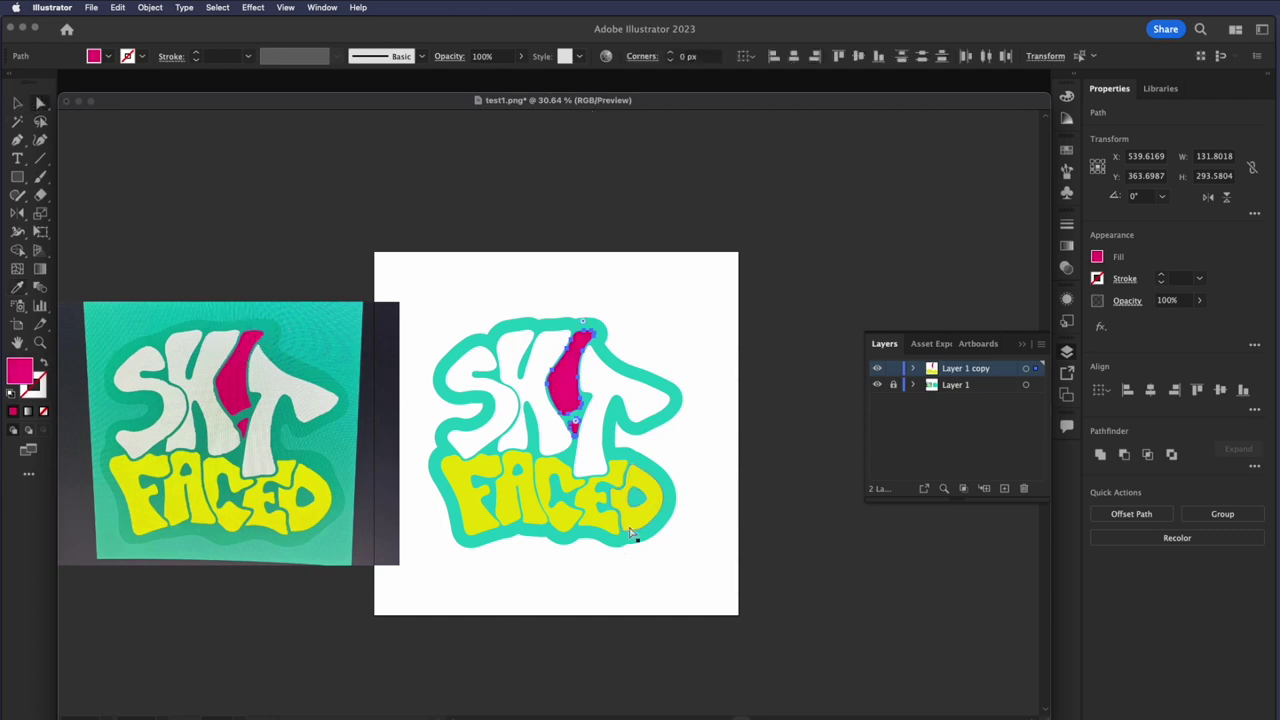
pyautogui.click(630, 497)
pyautogui.moveTo(608, 534); pyautogui.dragTo(387, 585)
pyautogui.press('super+z')
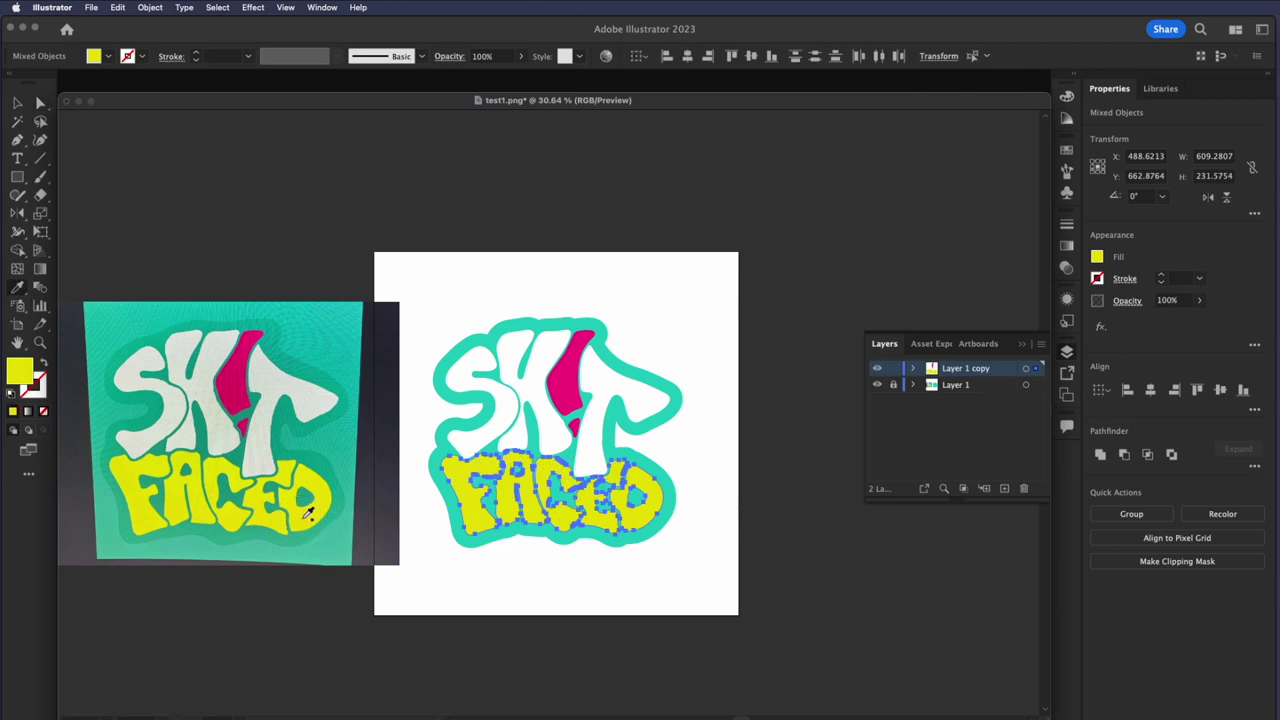
pyautogui.click(17, 102)
pyautogui.click(208, 197)
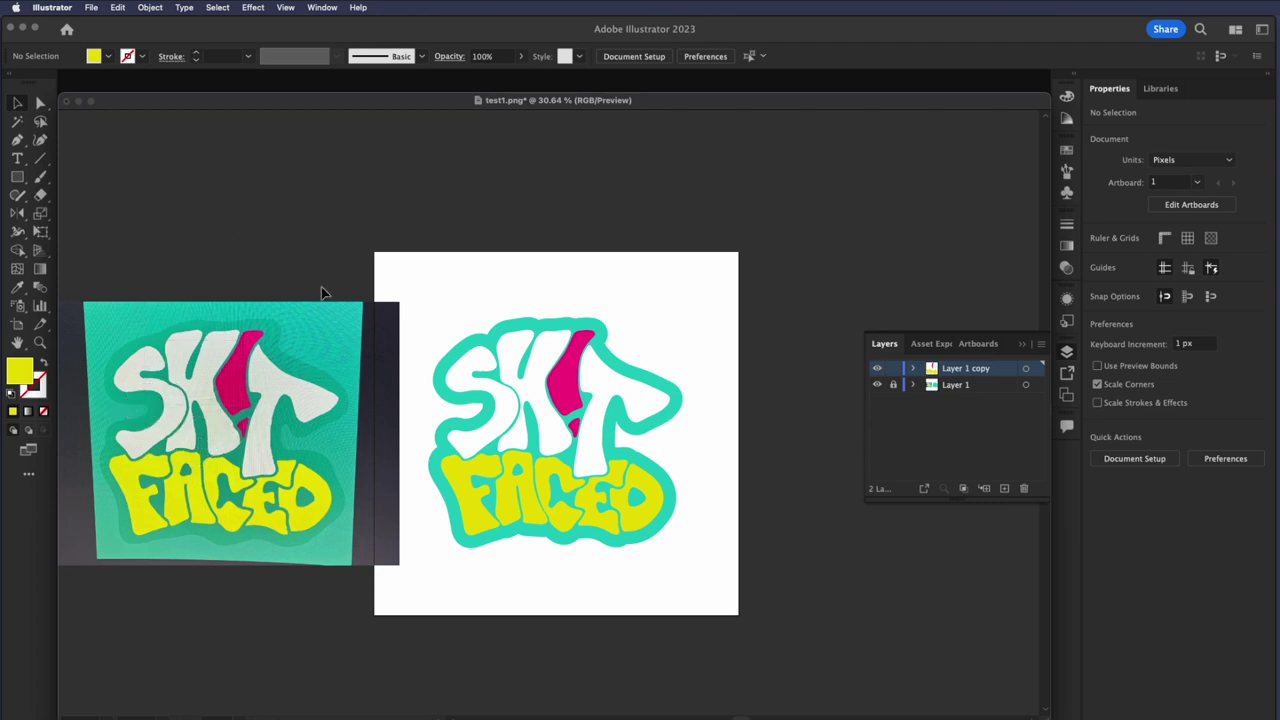
pyautogui.click(389, 346)
# Delete the logo.webp reference photo and zoom in to inspect the pink shape's edges
pyautogui.click(345, 351)
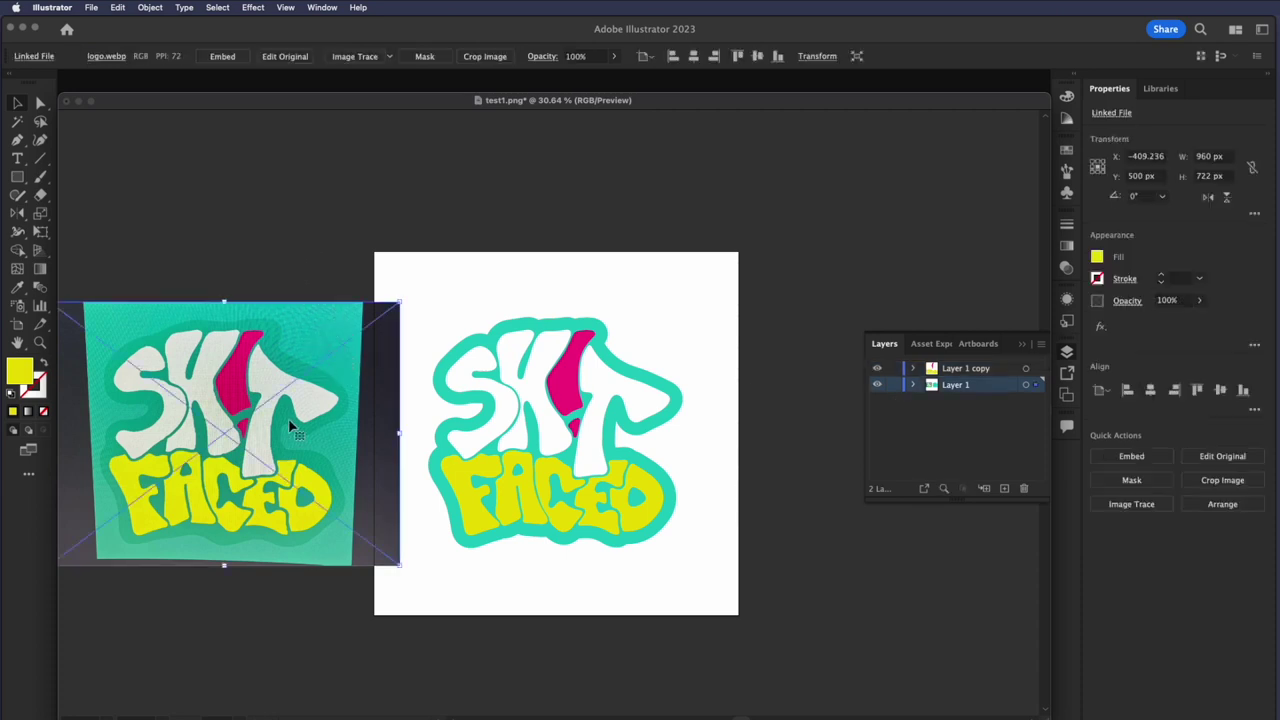
pyautogui.press('Delete')
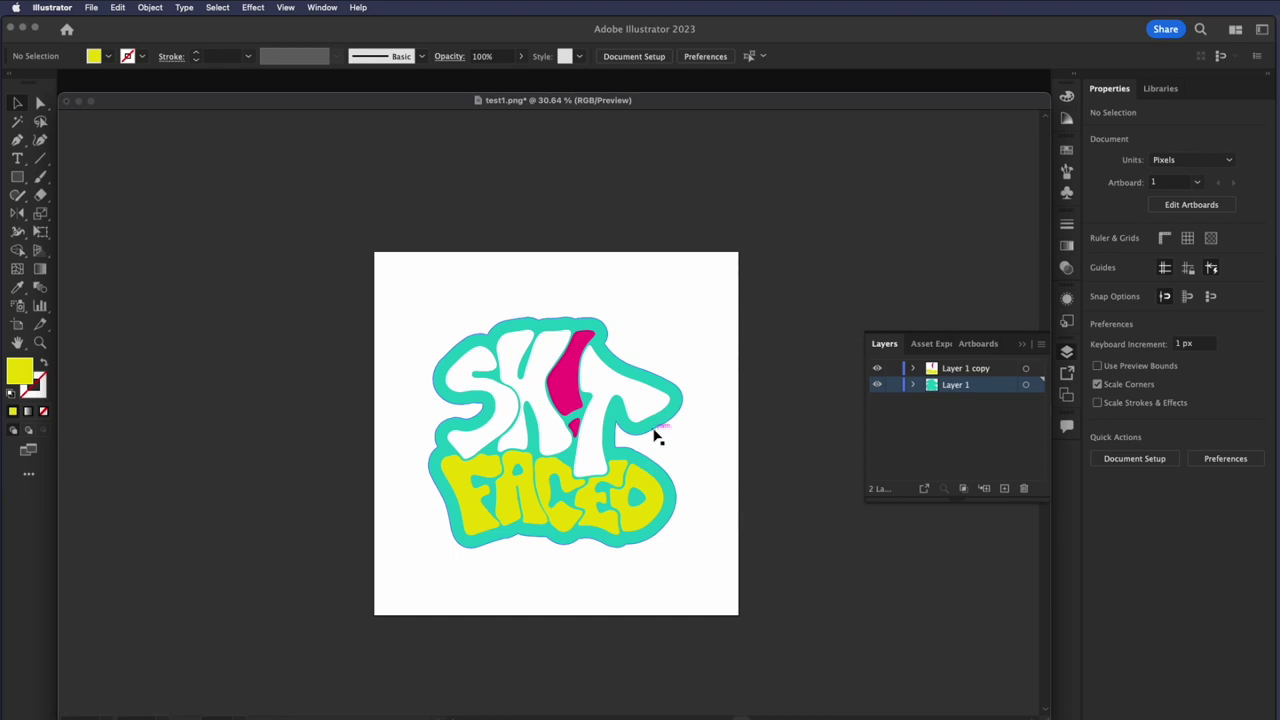
pyautogui.moveTo(613, 427); pyautogui.dragTo(749, 460)
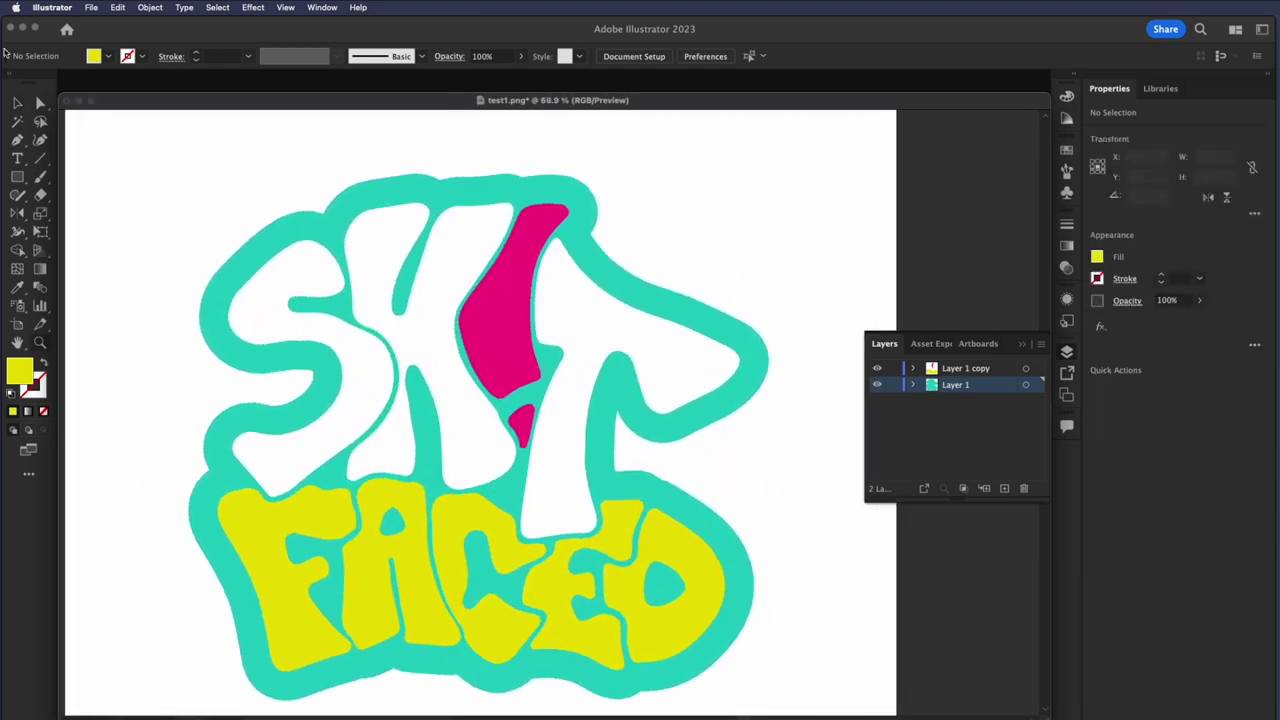
pyautogui.click(17, 103)
pyautogui.press('z')
pyautogui.moveTo(603, 386); pyautogui.dragTo(1009, 514)
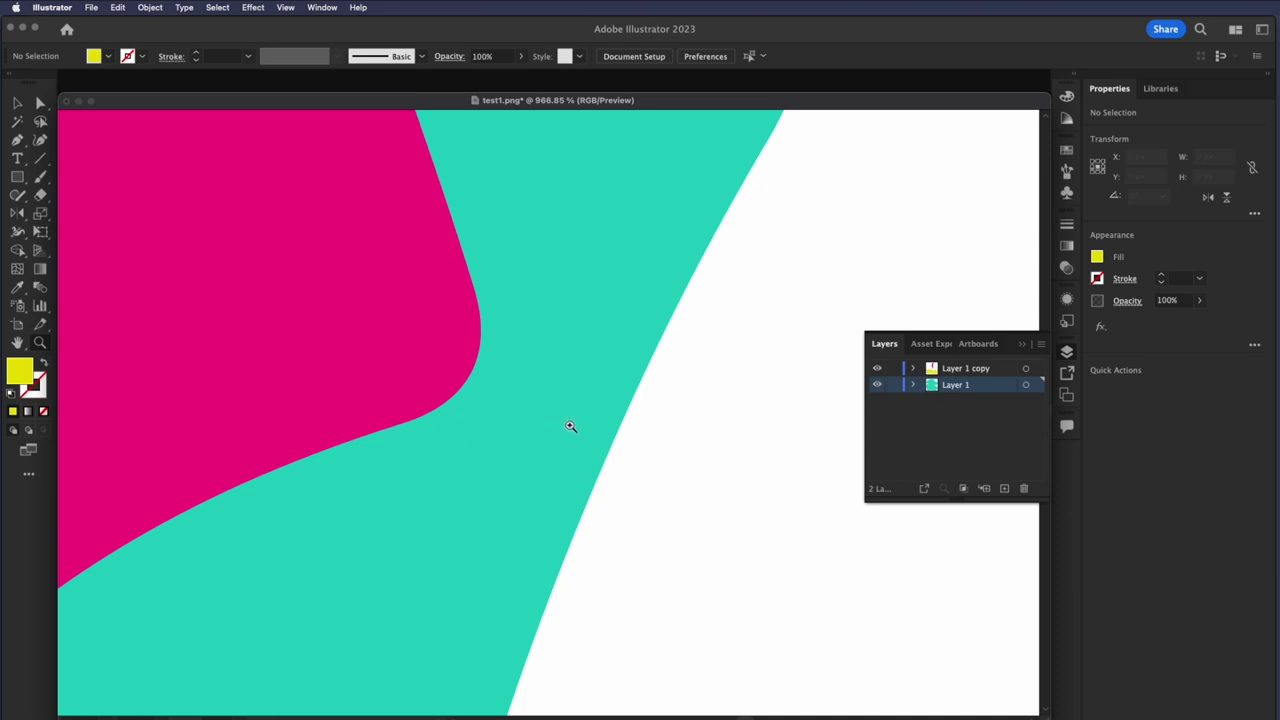
pyautogui.moveTo(570, 426); pyautogui.dragTo(91, 423)
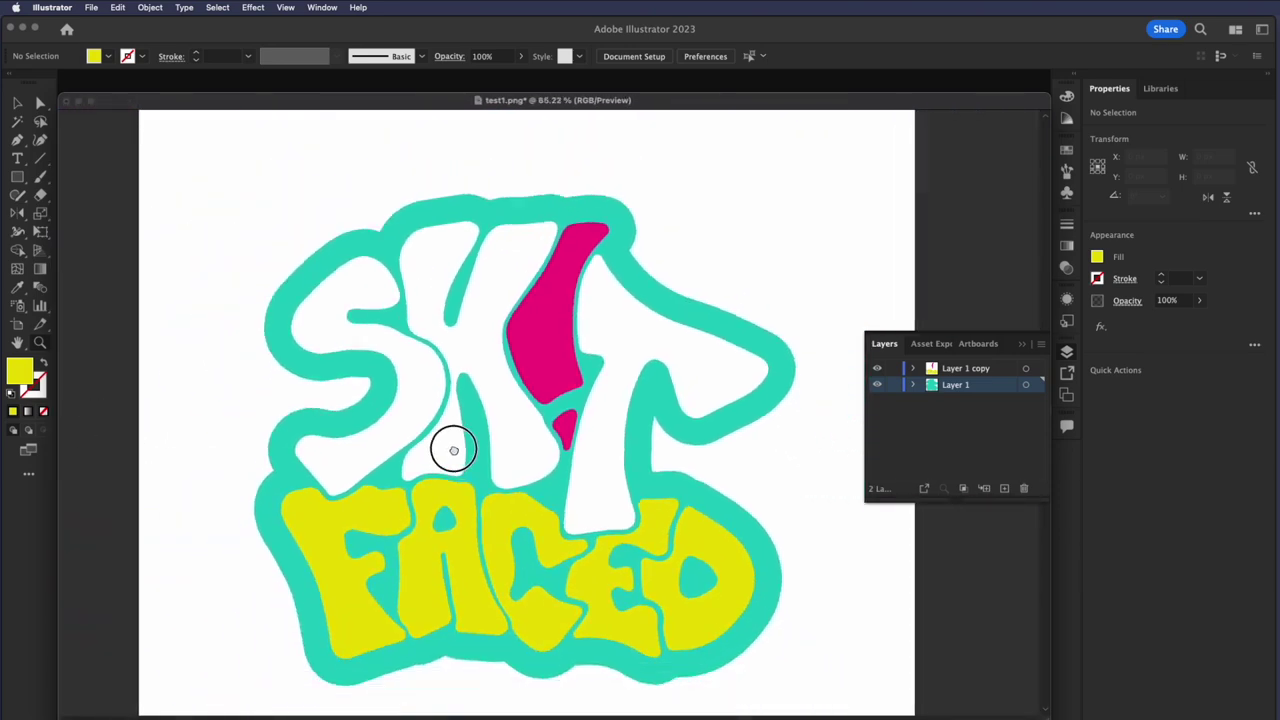
pyautogui.scroll(-2, 453, 450)
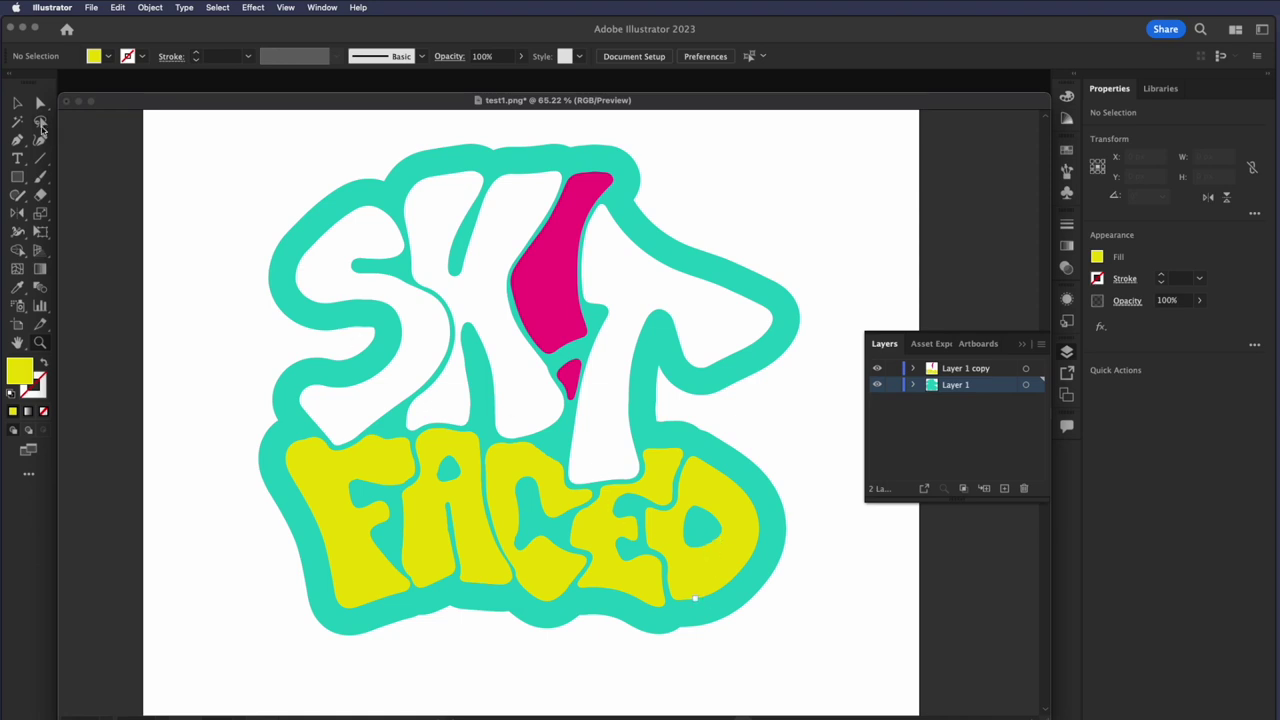
# Marquee-select all of the SH!T FACED logo artwork and copy it with Edit > Copy
pyautogui.click(19, 121)
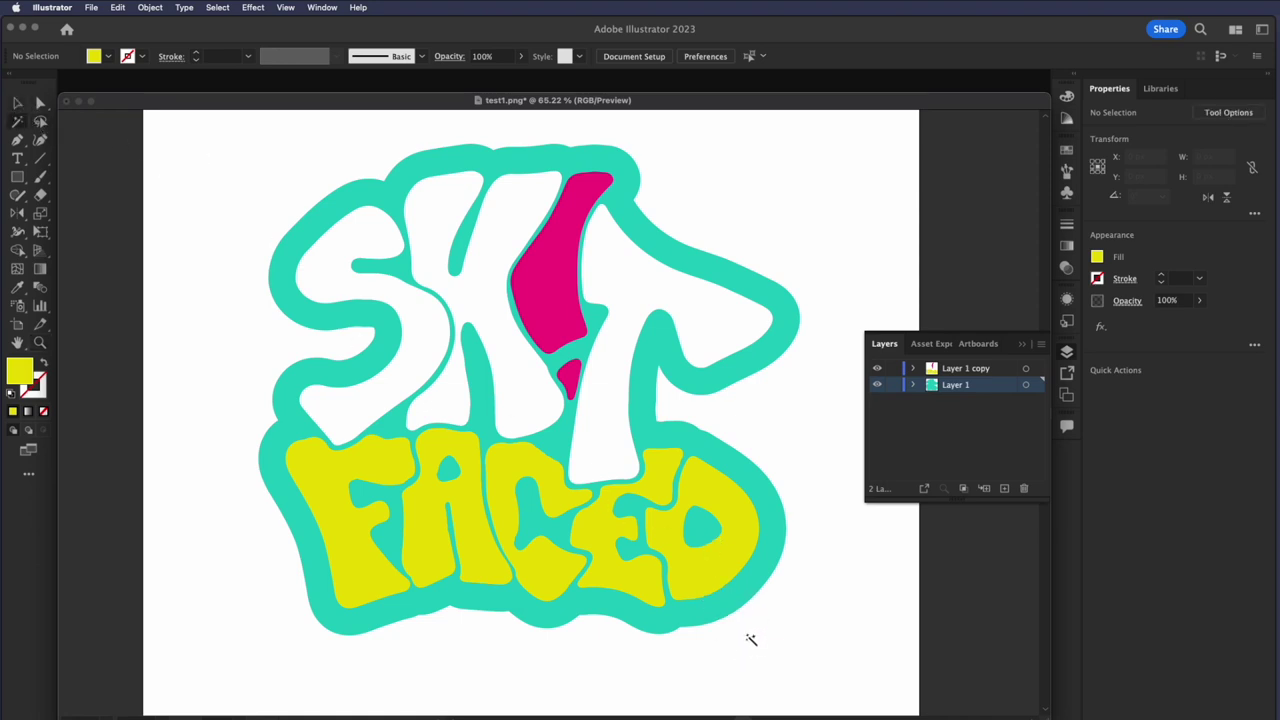
pyautogui.click(16, 102)
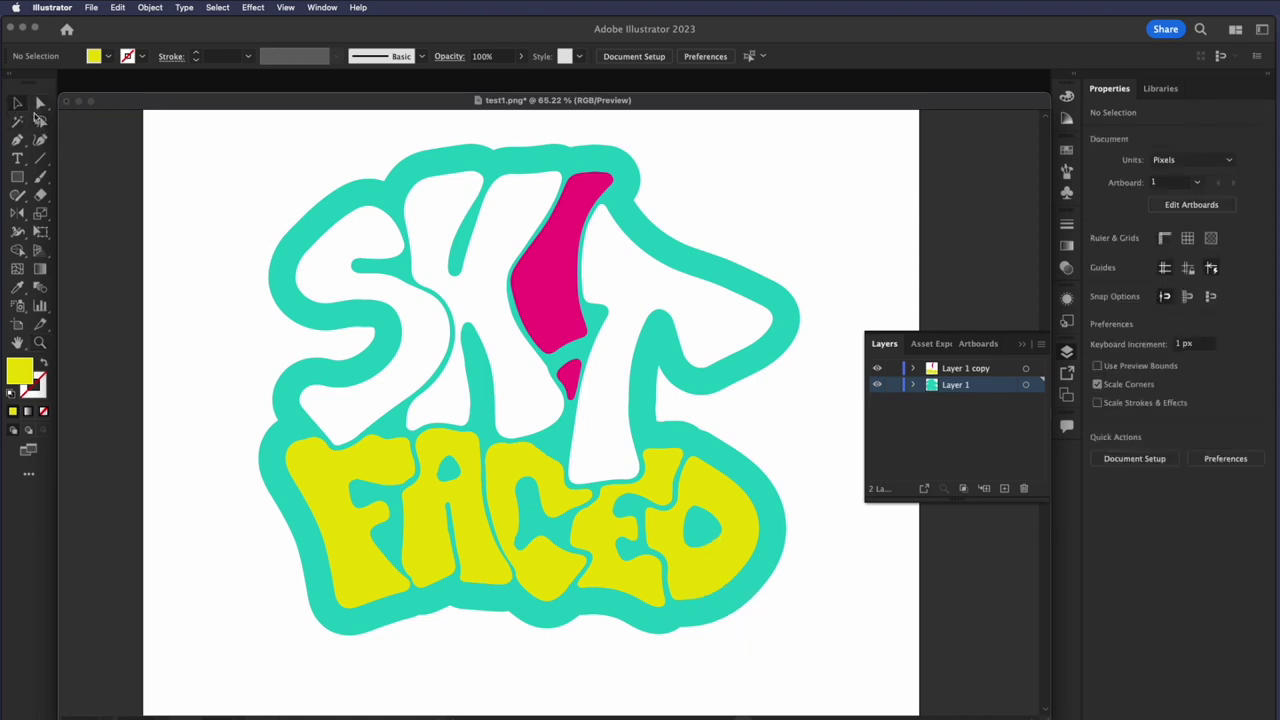
pyautogui.click(967, 440)
pyautogui.moveTo(923, 634); pyautogui.dragTo(212, 161)
pyautogui.click(115, 9)
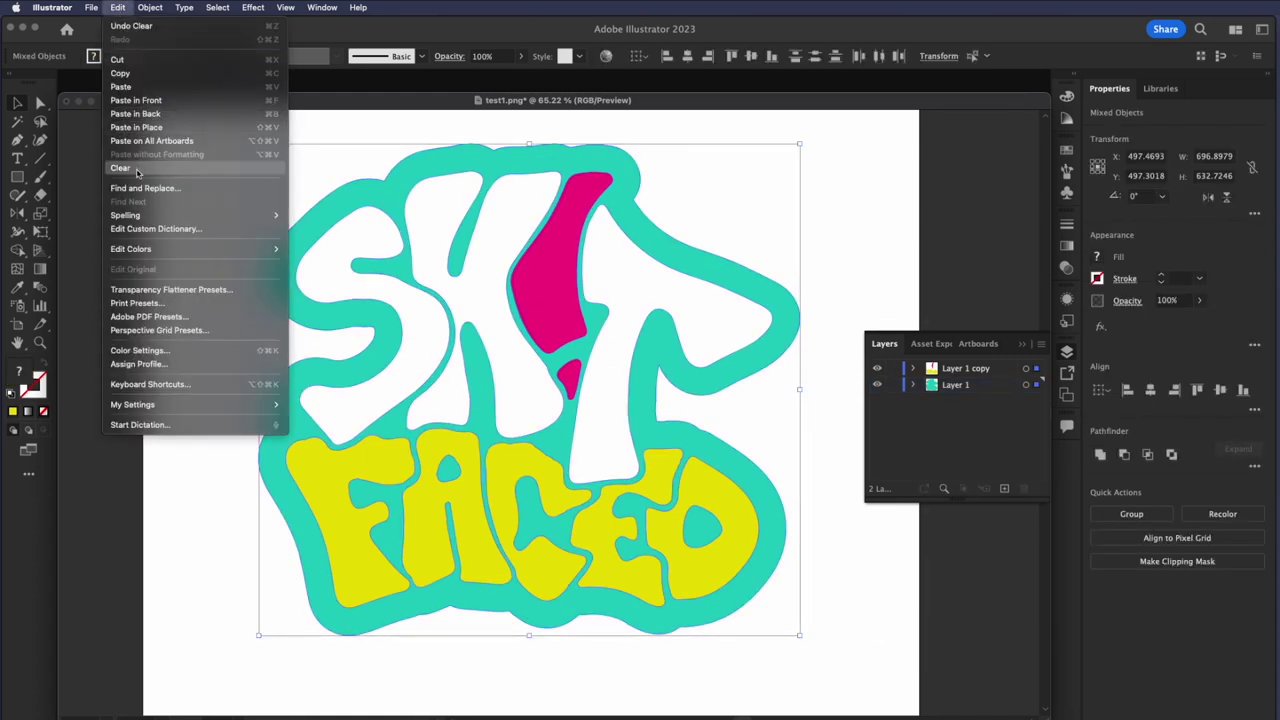
pyautogui.click(126, 74)
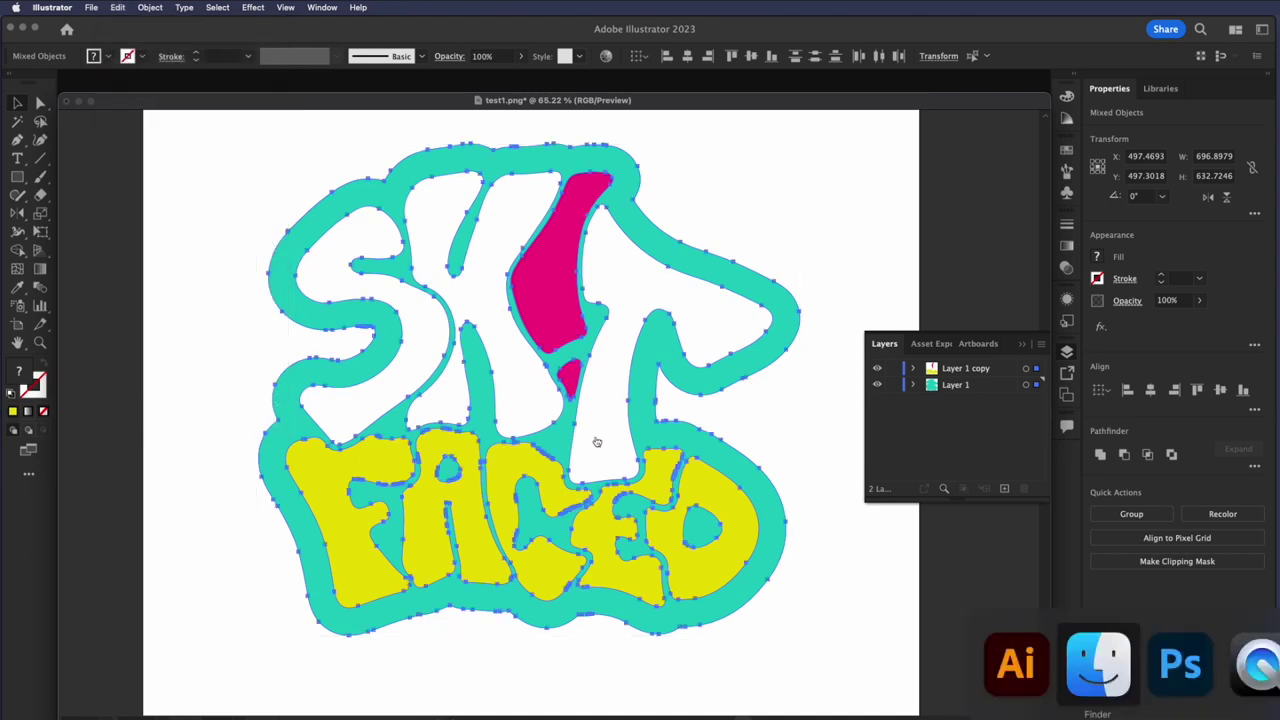
pyautogui.click(1180, 663)
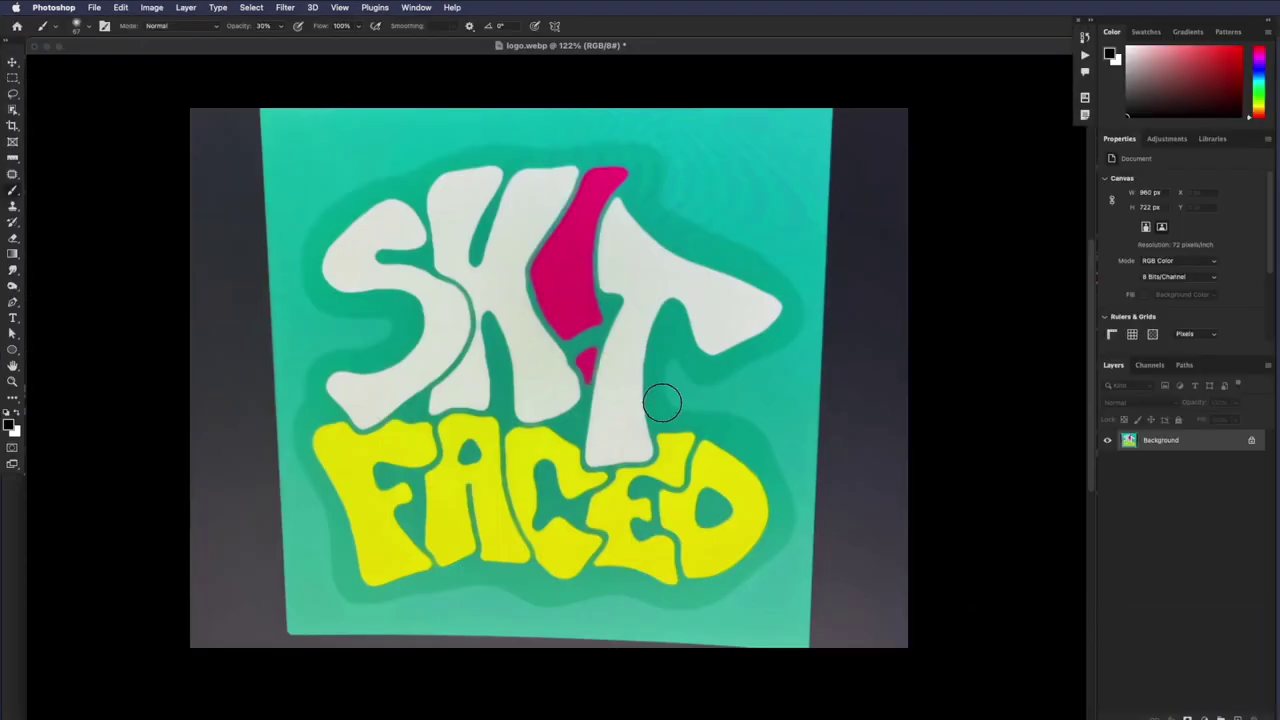
pyautogui.press('super+n')
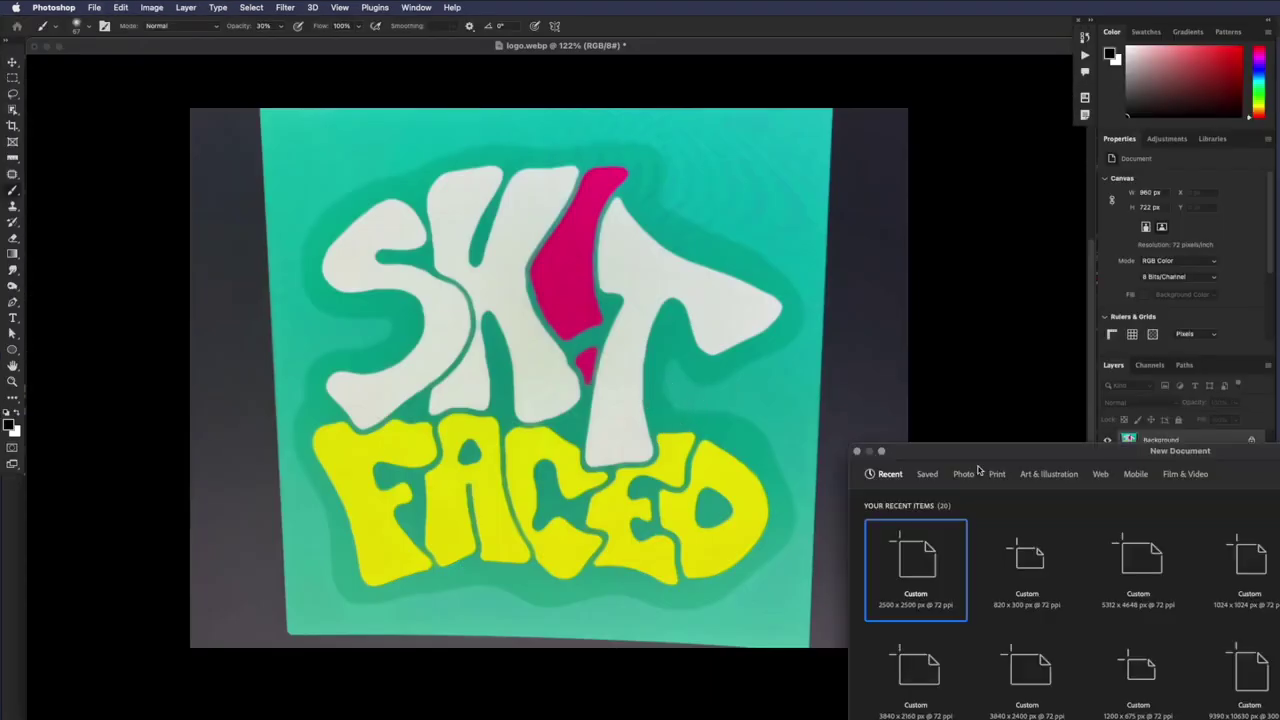
pyautogui.press('Return')
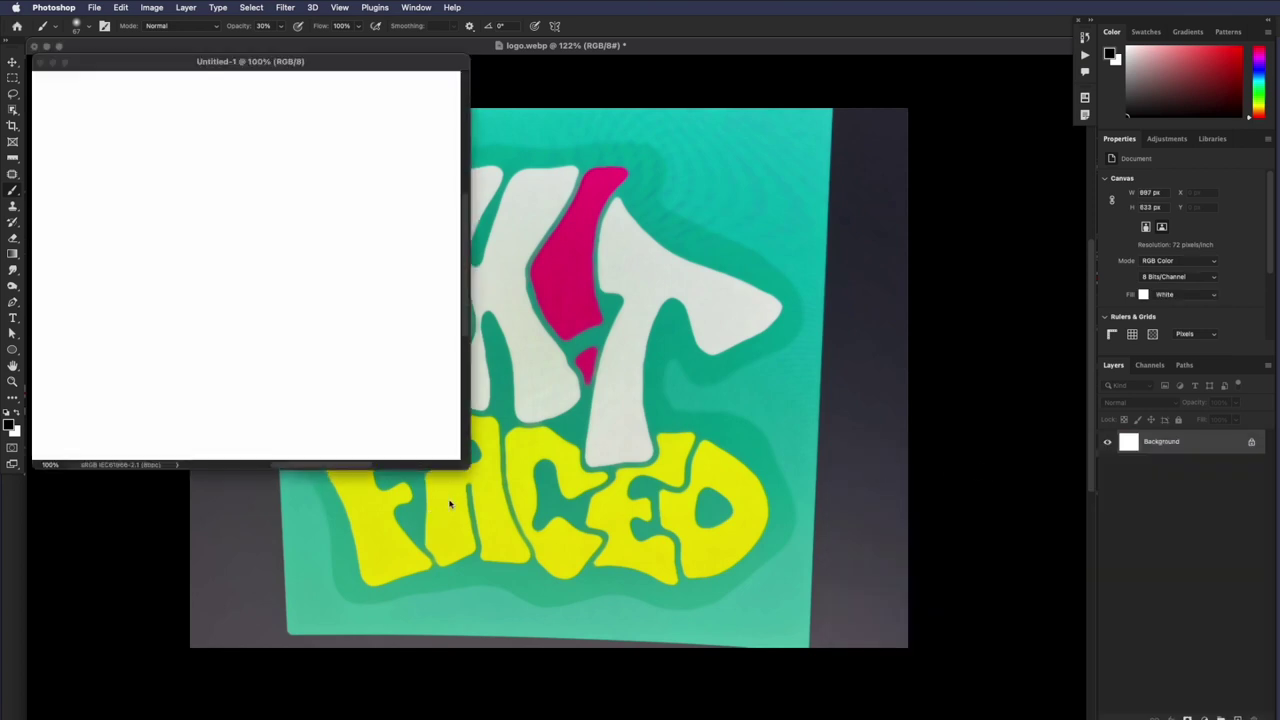
pyautogui.moveTo(465, 463); pyautogui.dragTo(1095, 718)
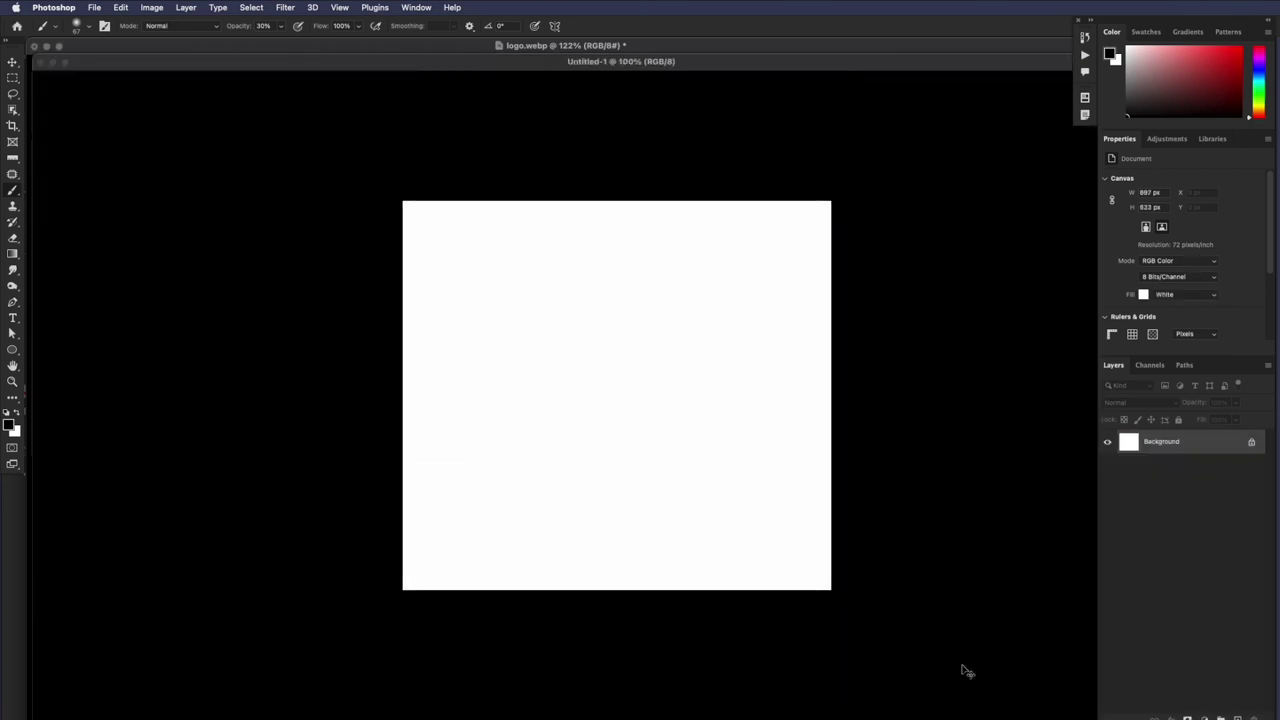
pyautogui.press('super+v')
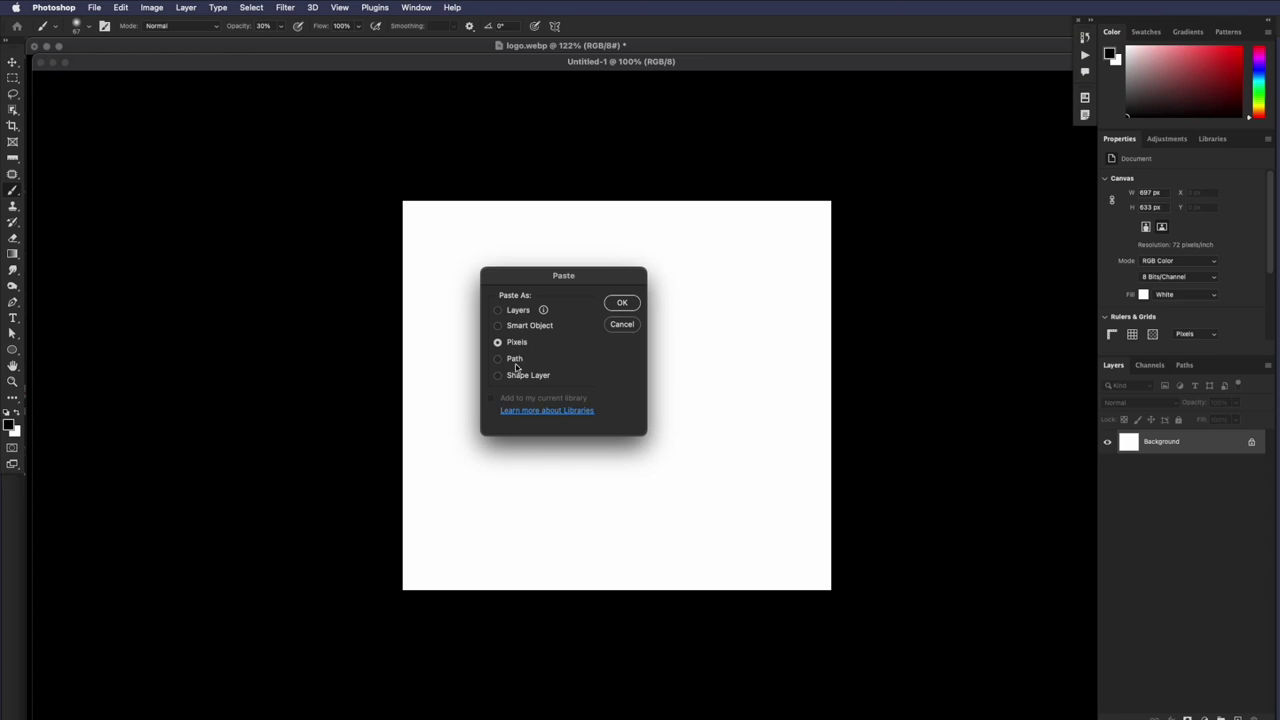
pyautogui.click(512, 358)
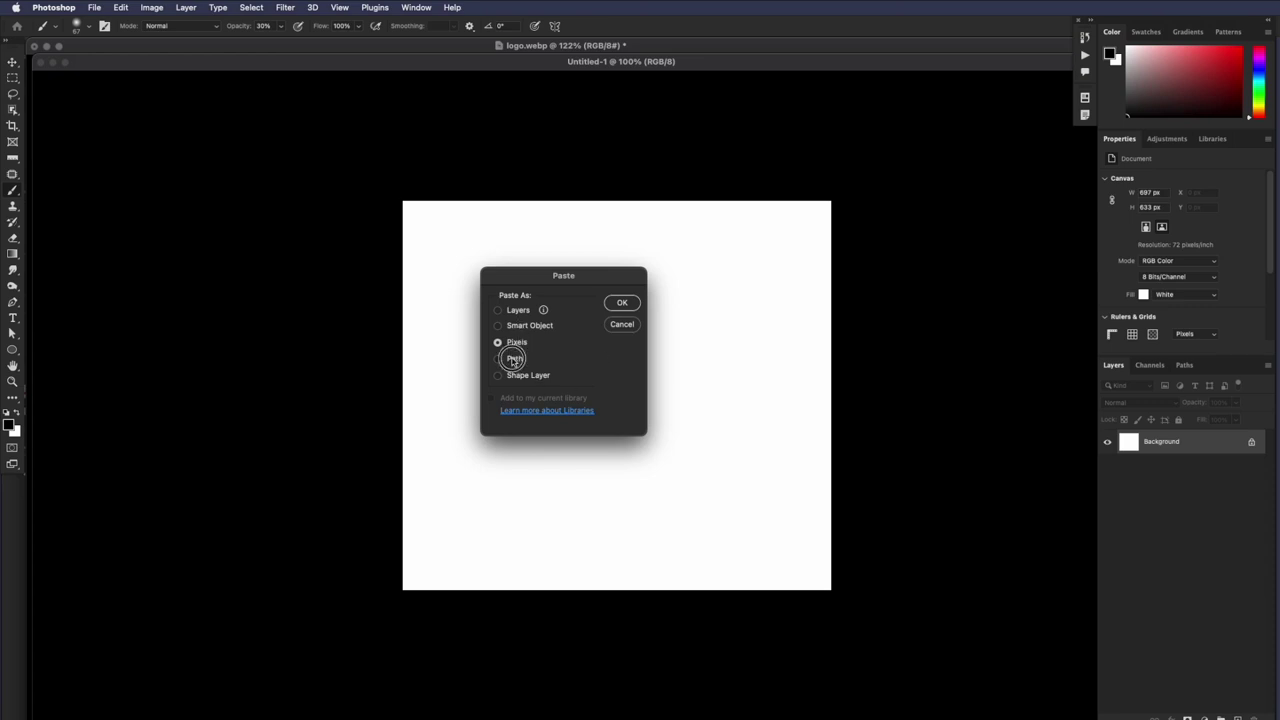
pyautogui.click(620, 303)
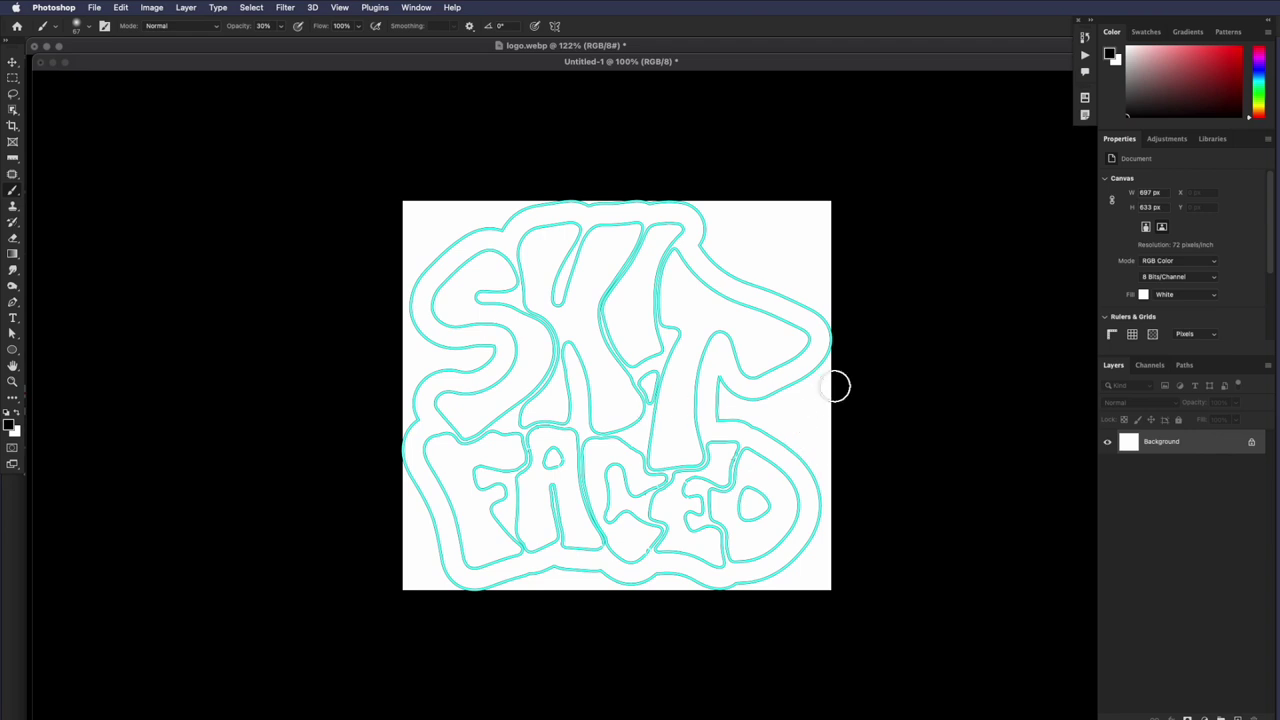
pyautogui.click(1183, 366)
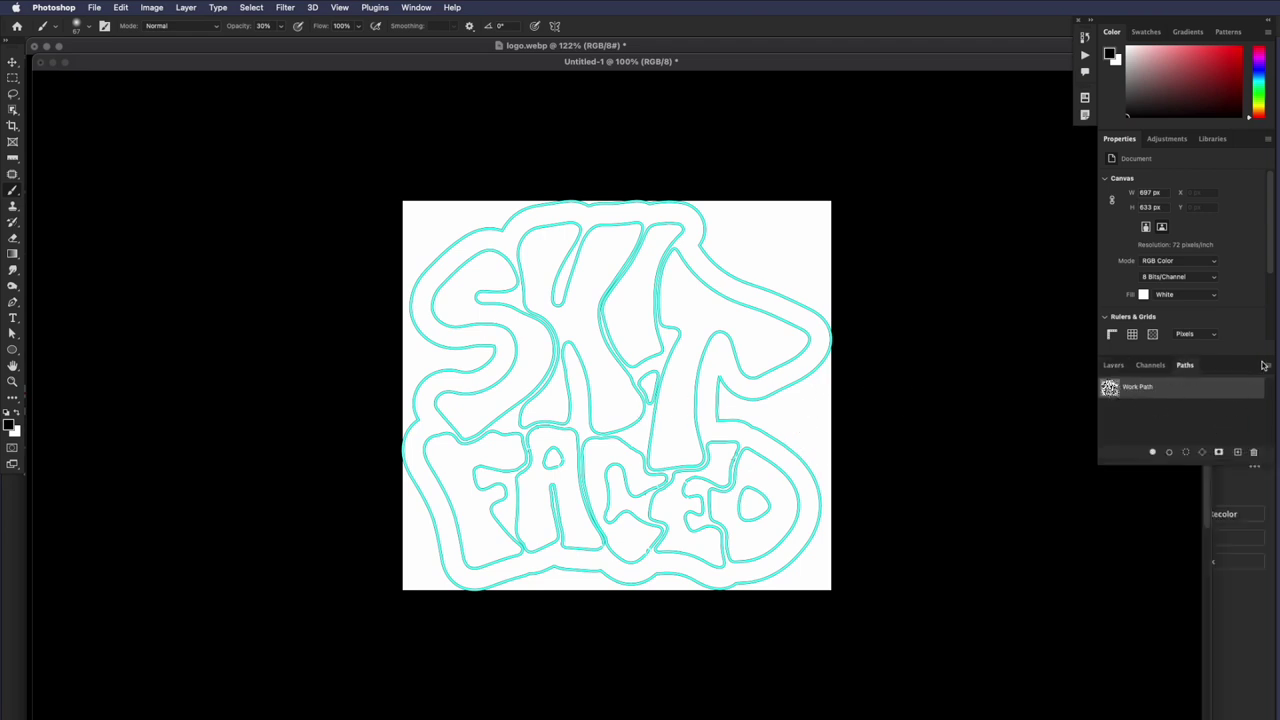
pyautogui.click(1266, 365)
pyautogui.click(1274, 372)
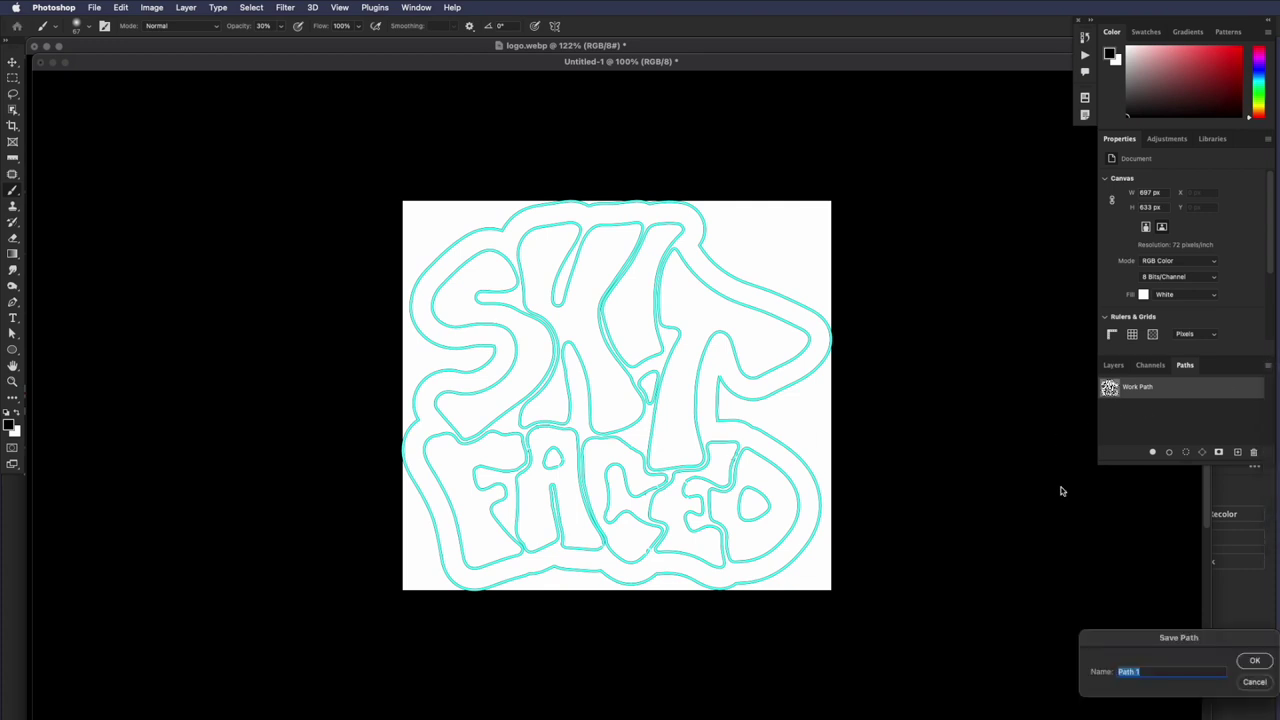
pyautogui.click(1254, 662)
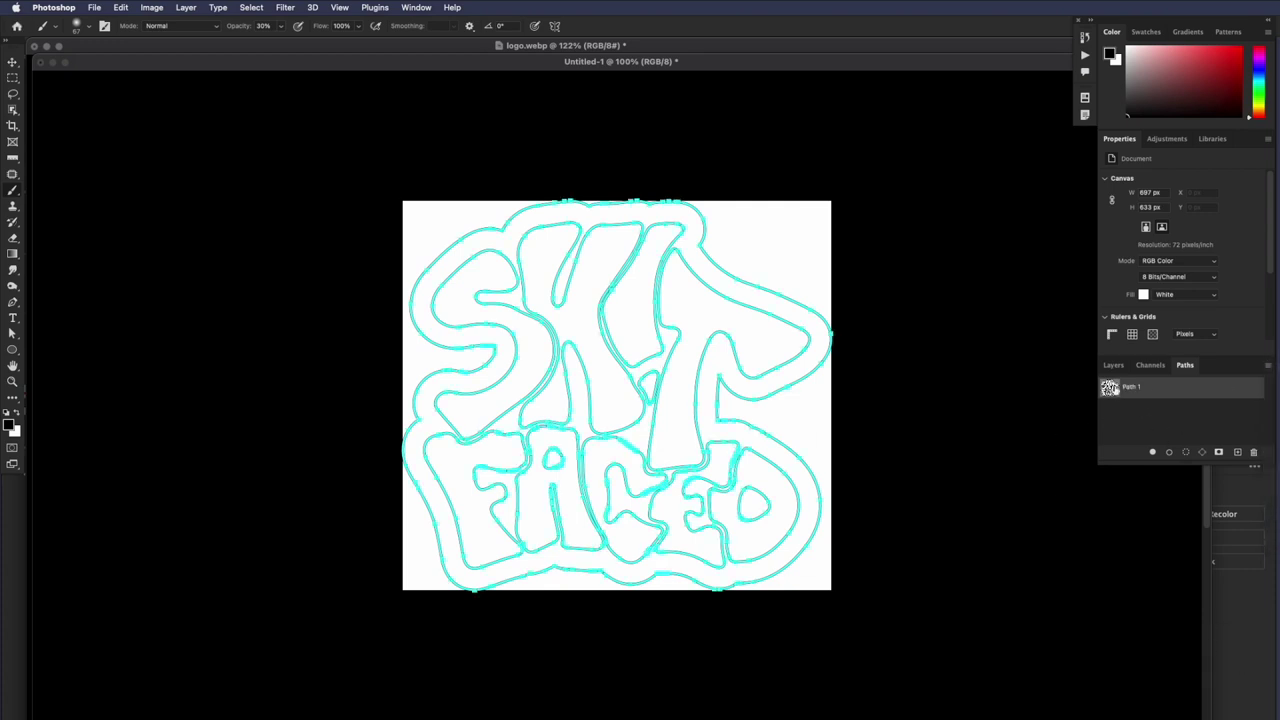
pyautogui.click(12, 63)
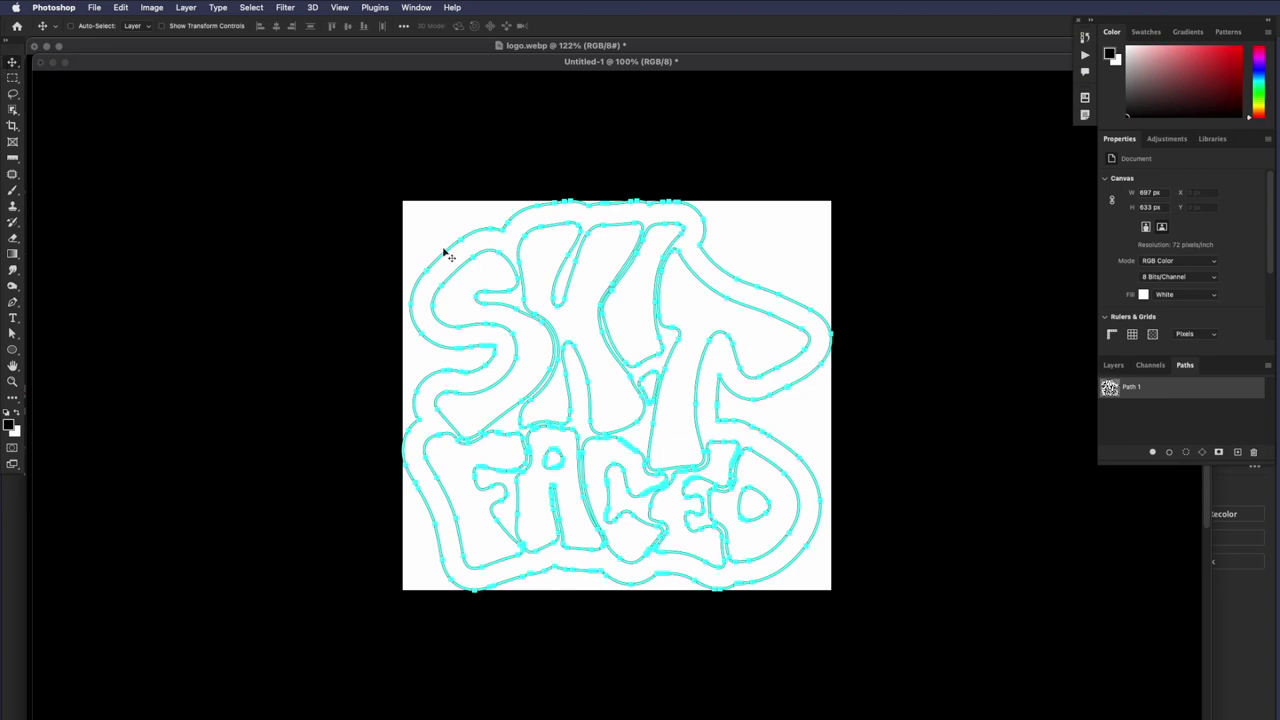
pyautogui.moveTo(149, 62); pyautogui.dragTo(124, 157)
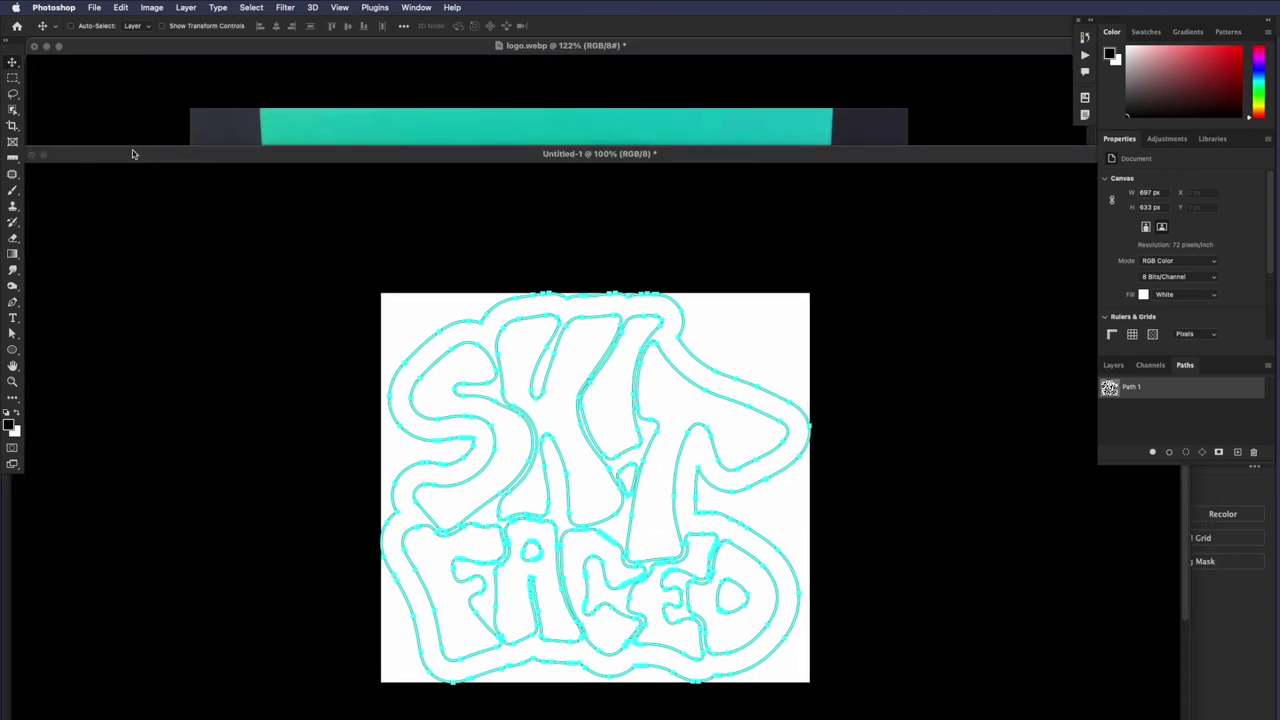
pyautogui.press('super+w')
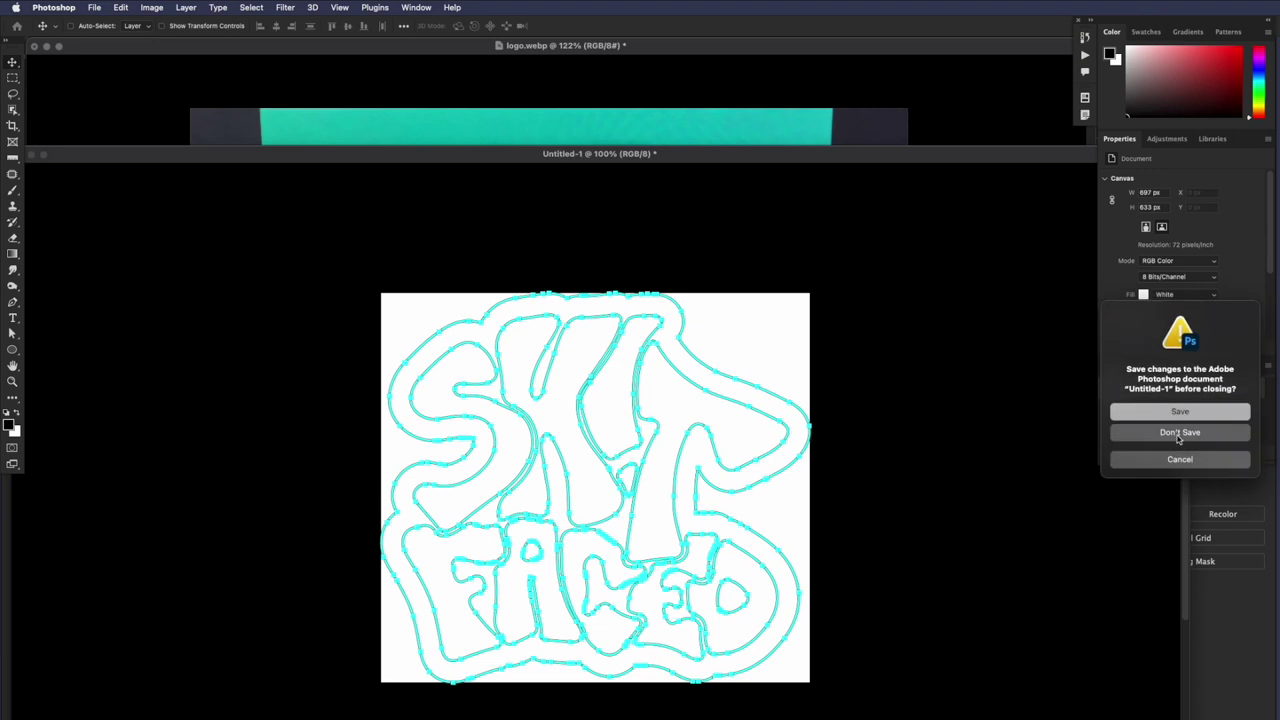
pyautogui.click(1179, 435)
pyautogui.moveTo(300, 49); pyautogui.dragTo(423, 563)
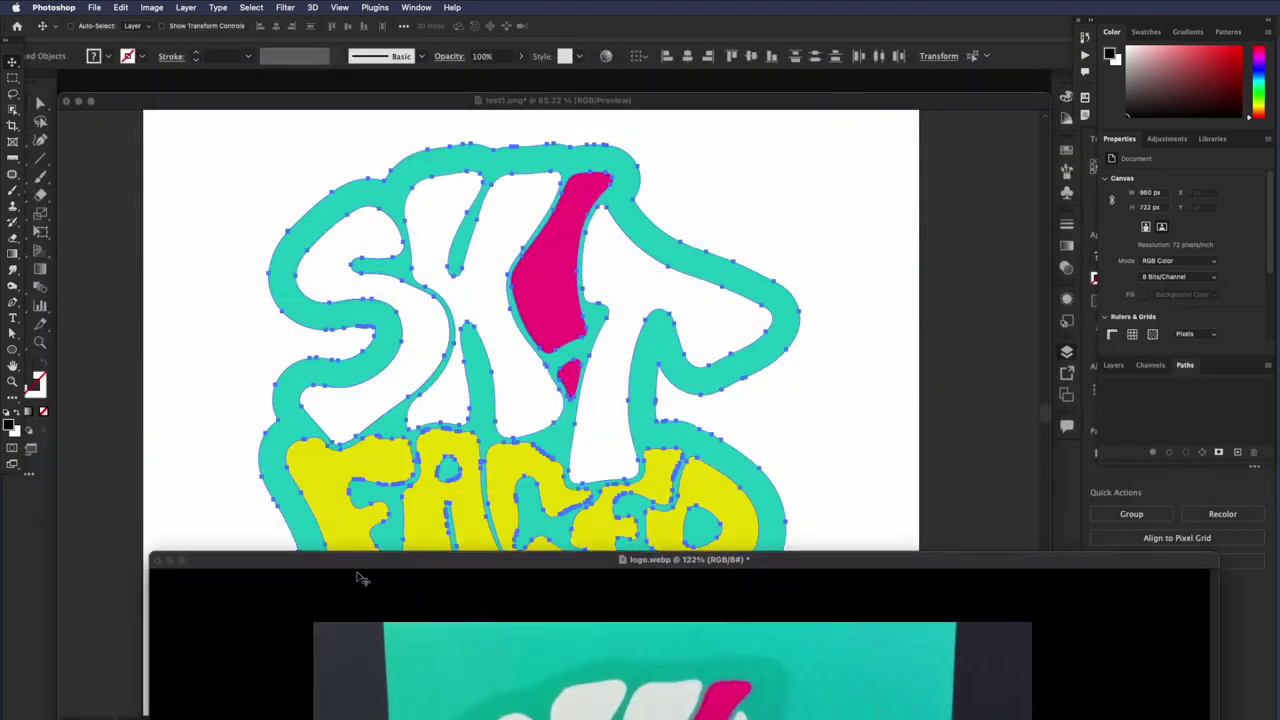
# Close the logo.webp document without saving changes
pyautogui.press('super+w')
pyautogui.click(1204, 434)
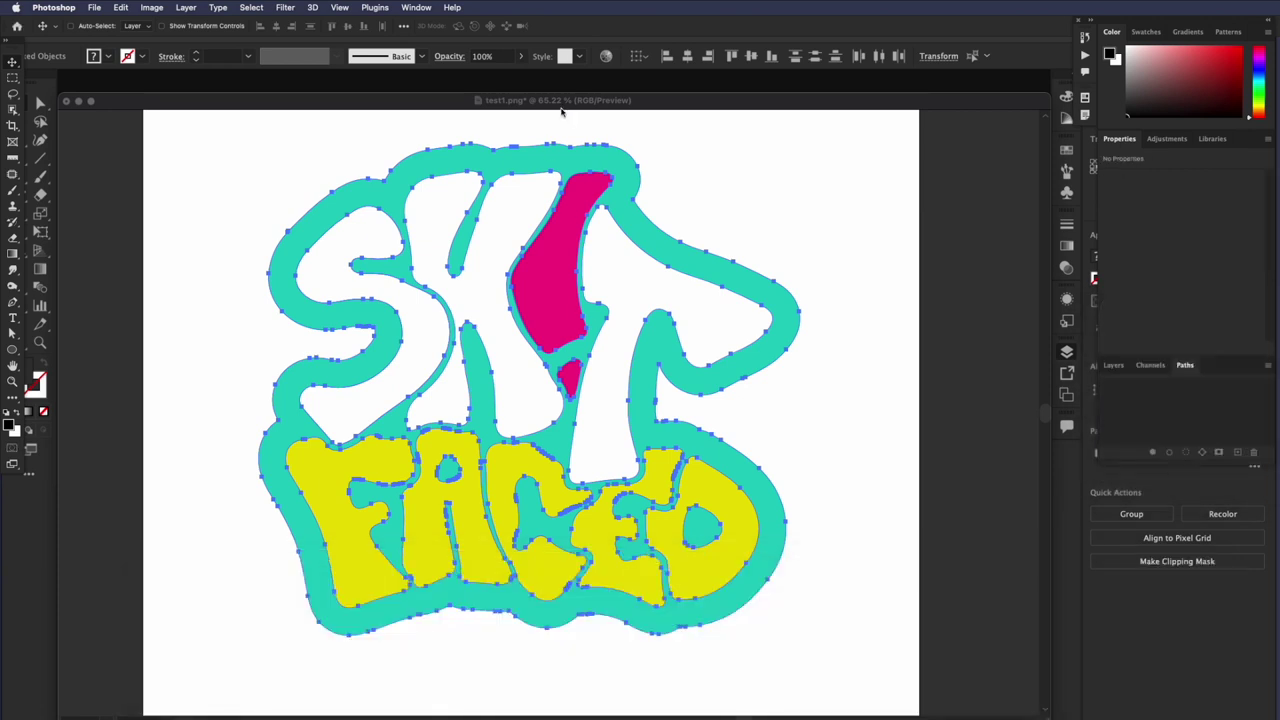
pyautogui.click(644, 100)
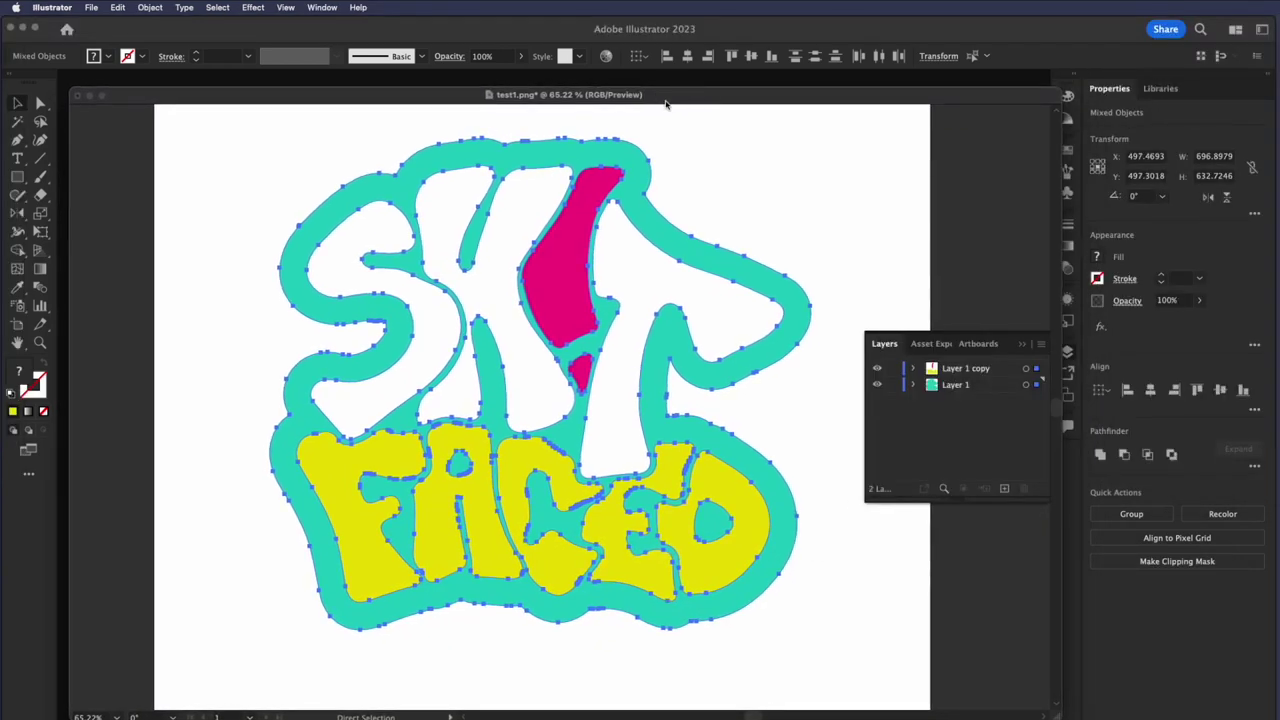
# Save the artwork as logo.ai with Illustrator 2020 options
pyautogui.press('super+shift+s')
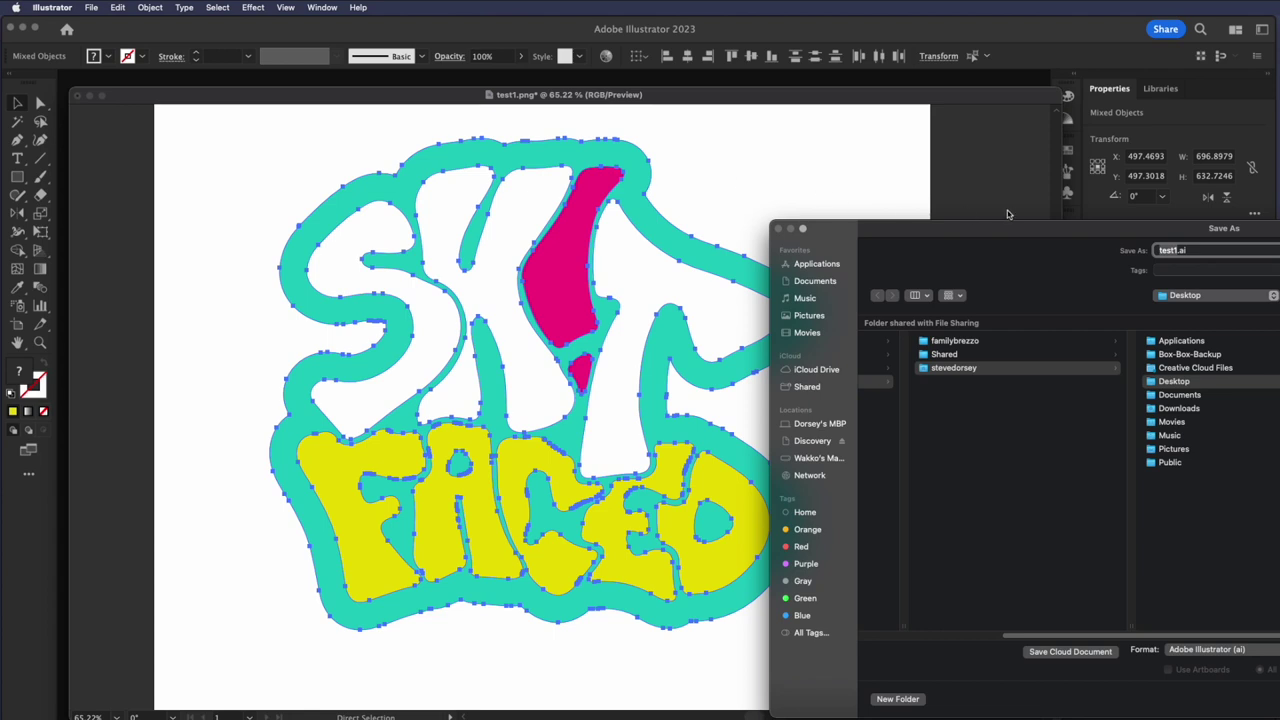
pyautogui.press('BackSpace')
pyautogui.write('logo')
pyautogui.press('Return')
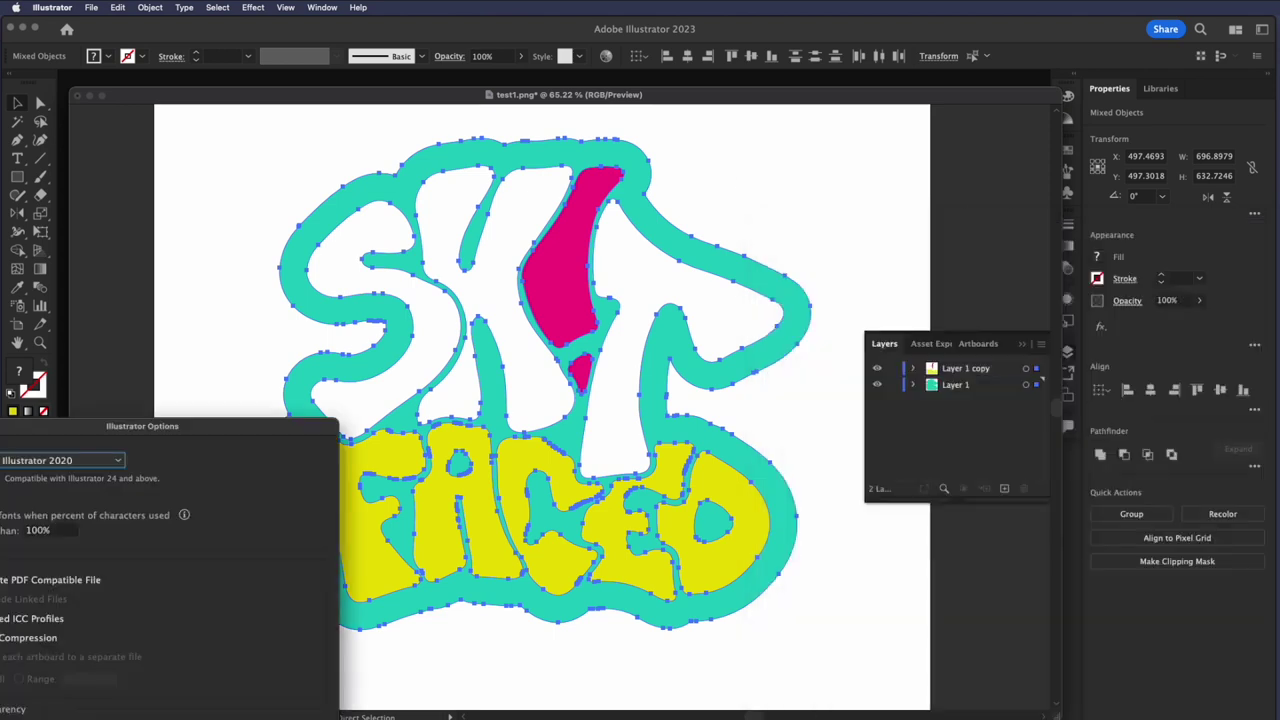
pyautogui.moveTo(245, 440); pyautogui.dragTo(677, 155)
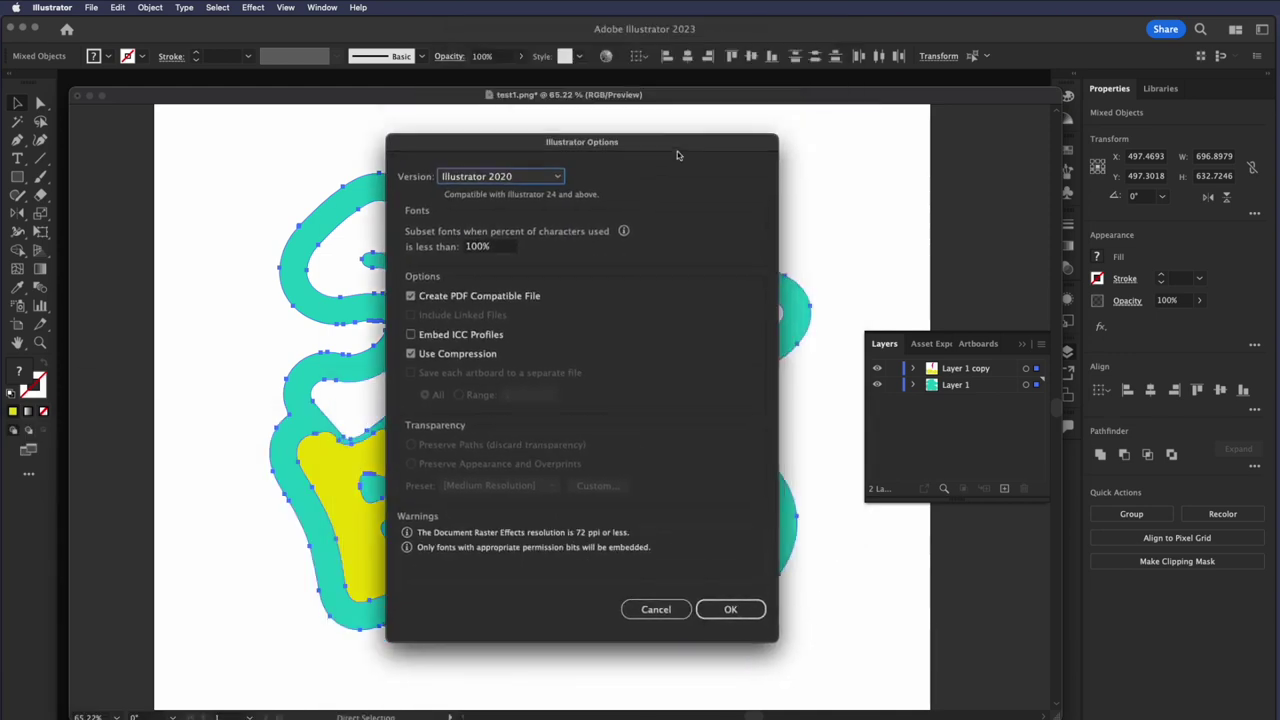
pyautogui.click(730, 609)
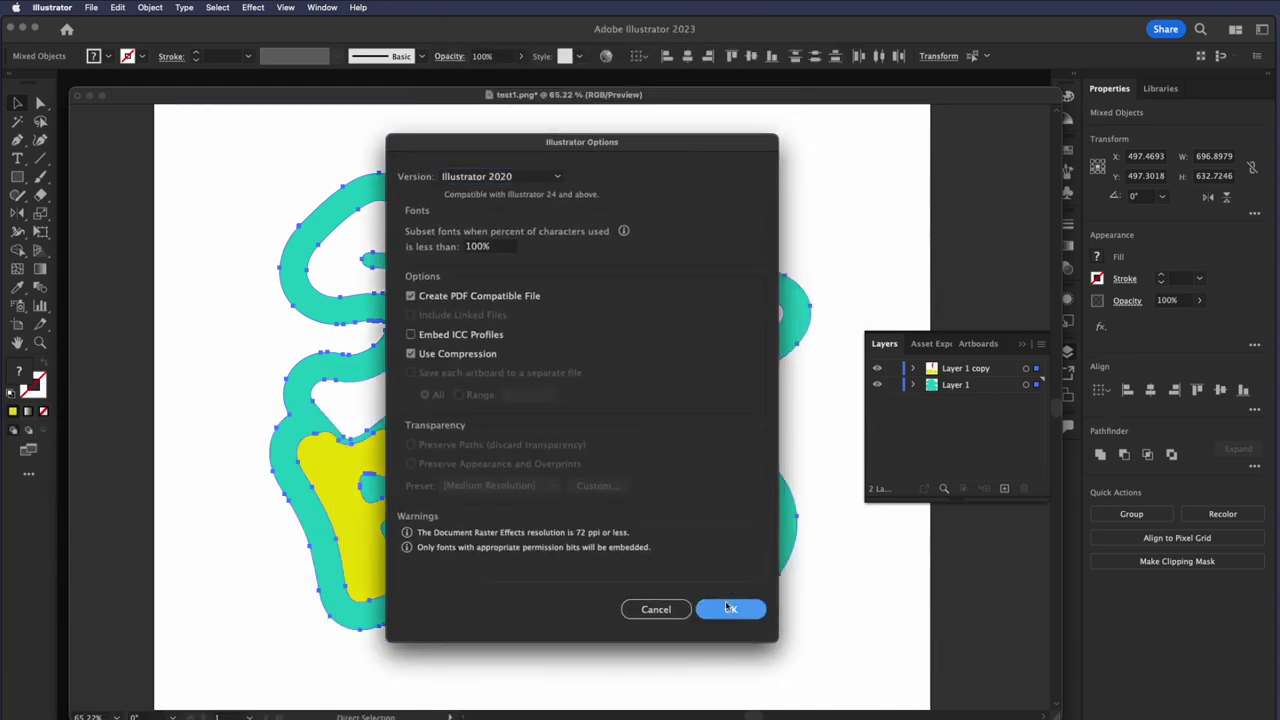
# Open logo.ai from the desktop in Photoshop, importing it in RGB Color mode
pyautogui.press('super+h')
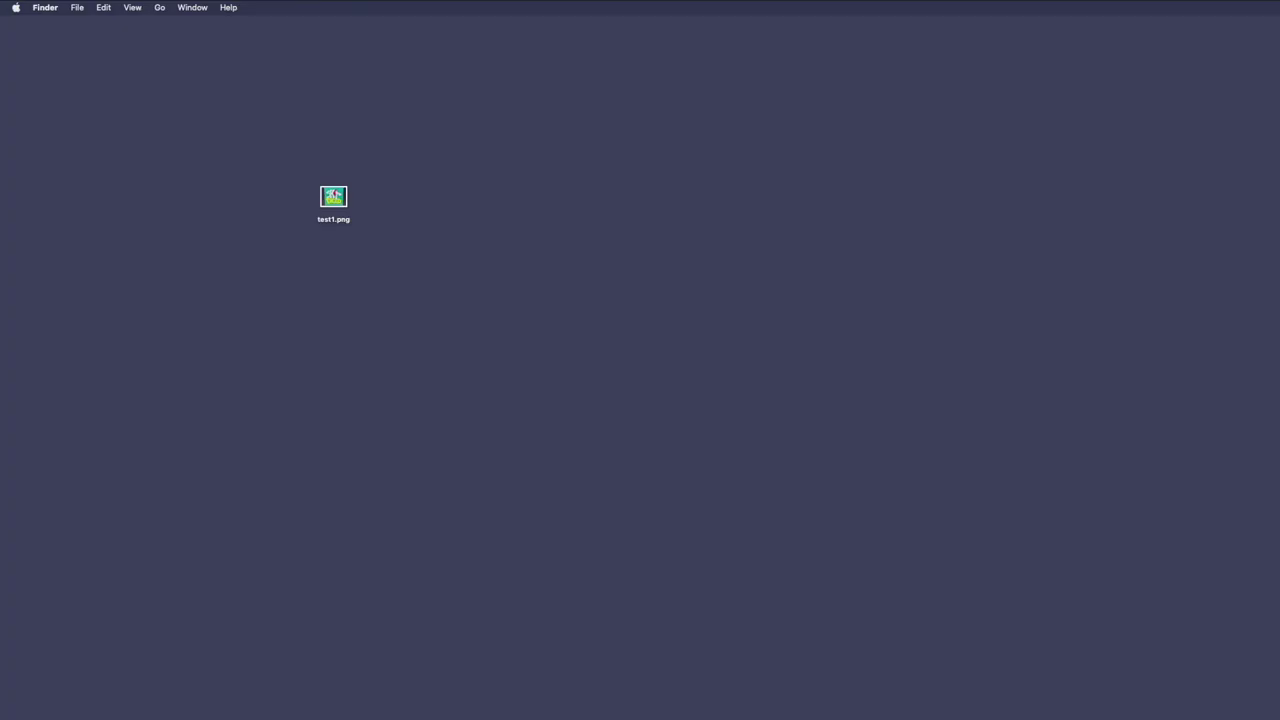
pyautogui.rightClick(938, 355)
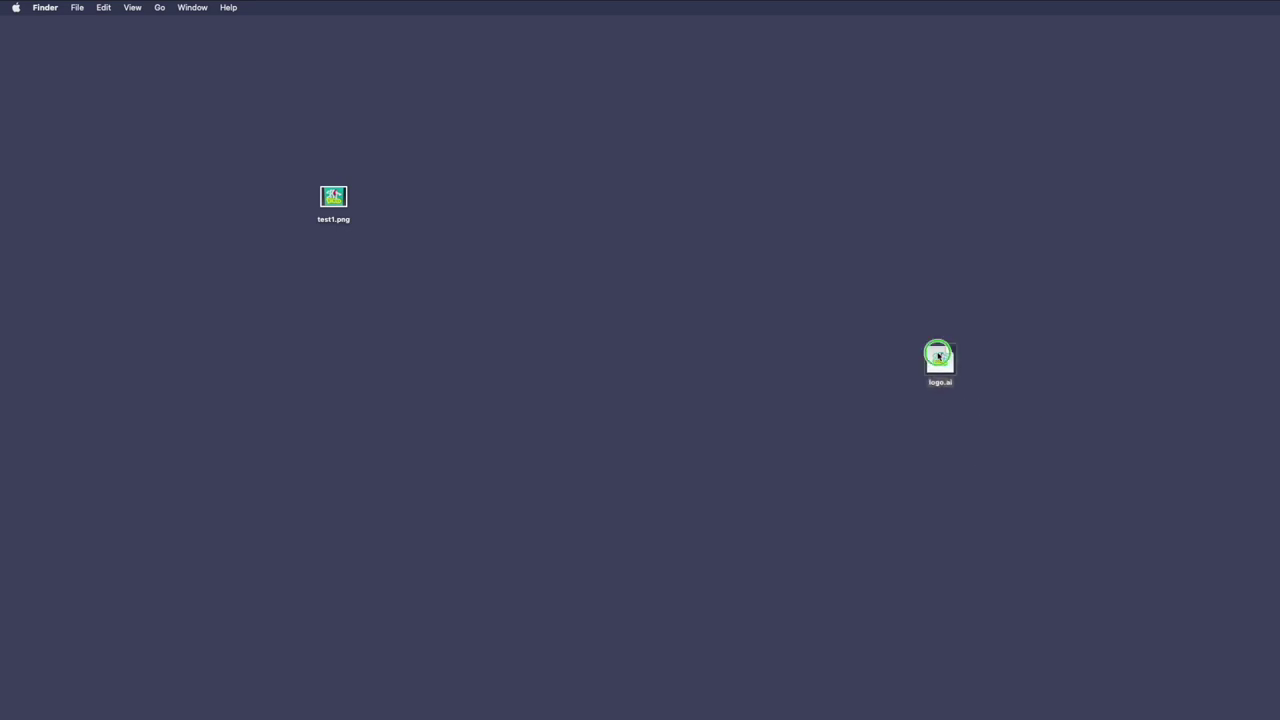
pyautogui.moveTo(968, 376)
pyautogui.click(1115, 391)
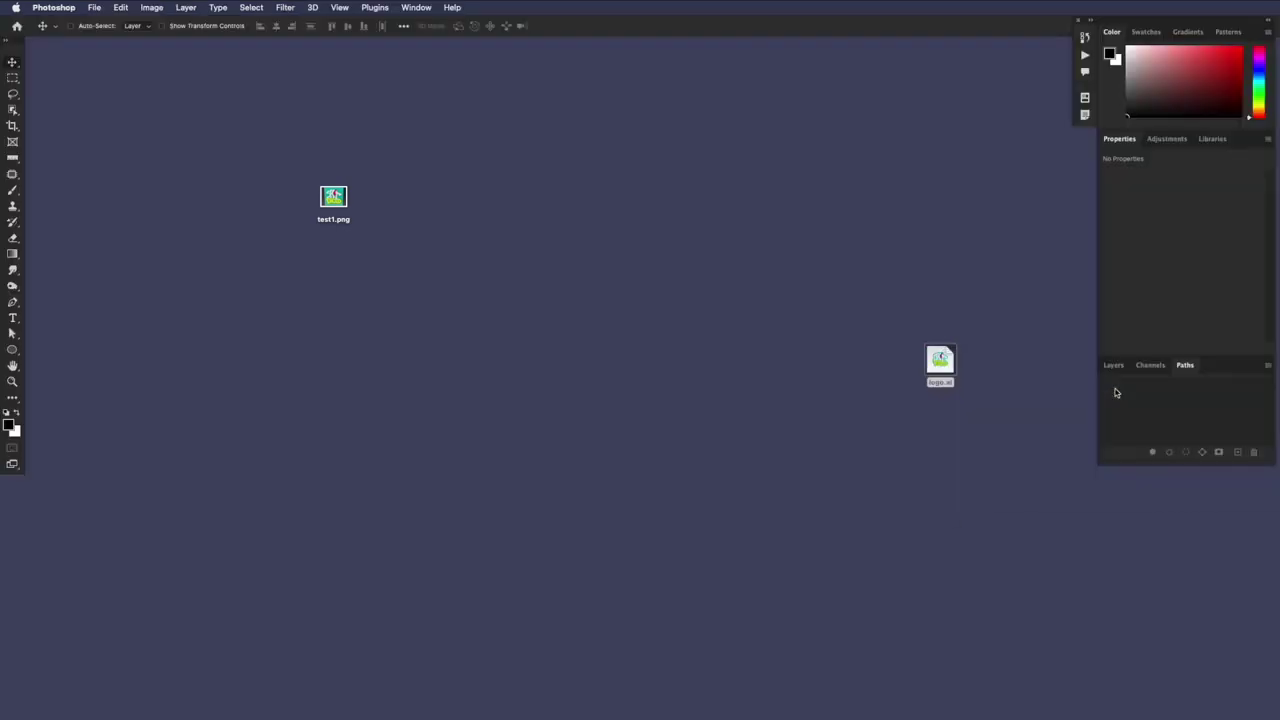
pyautogui.moveTo(1096, 527); pyautogui.dragTo(551, 264)
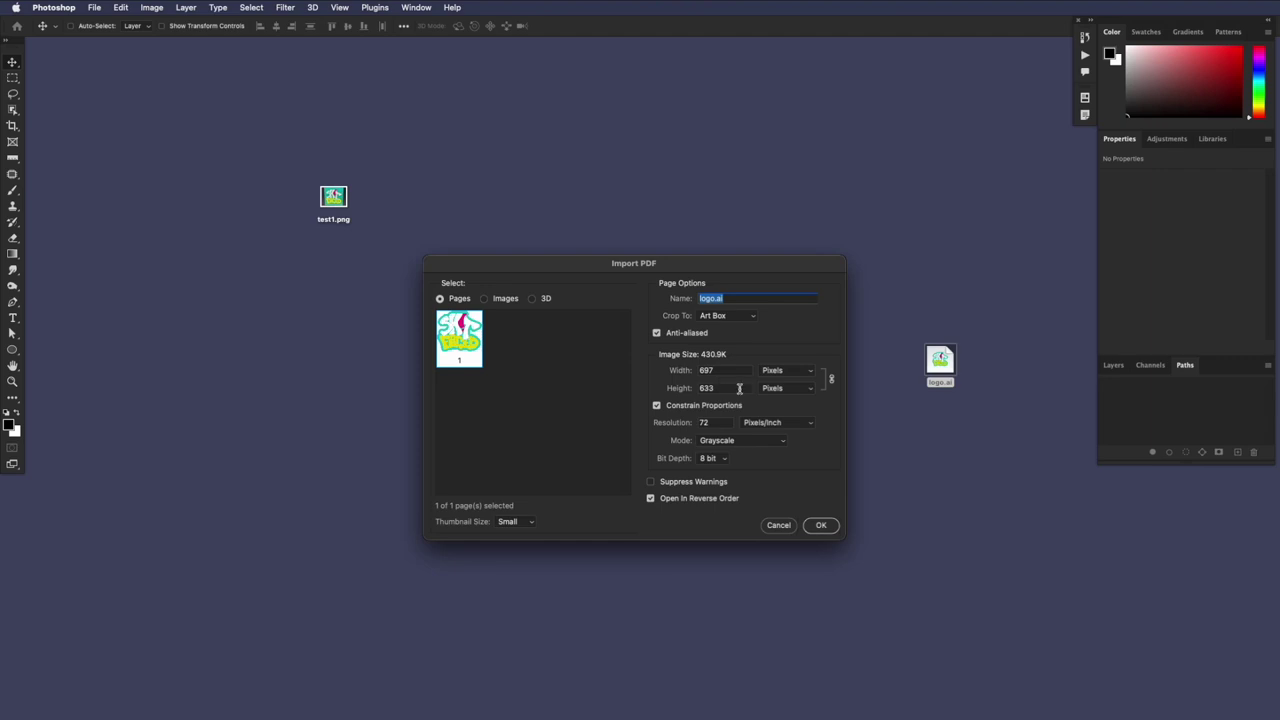
pyautogui.click(733, 442)
pyautogui.click(733, 453)
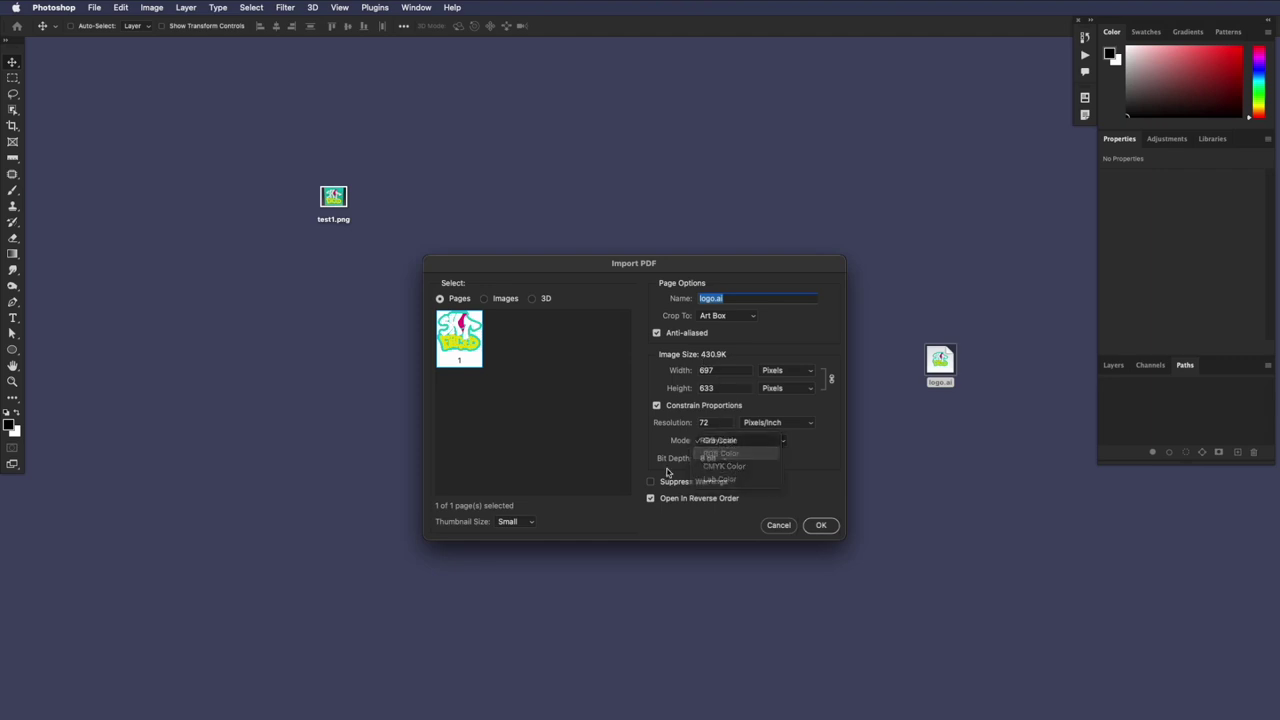
pyautogui.click(821, 526)
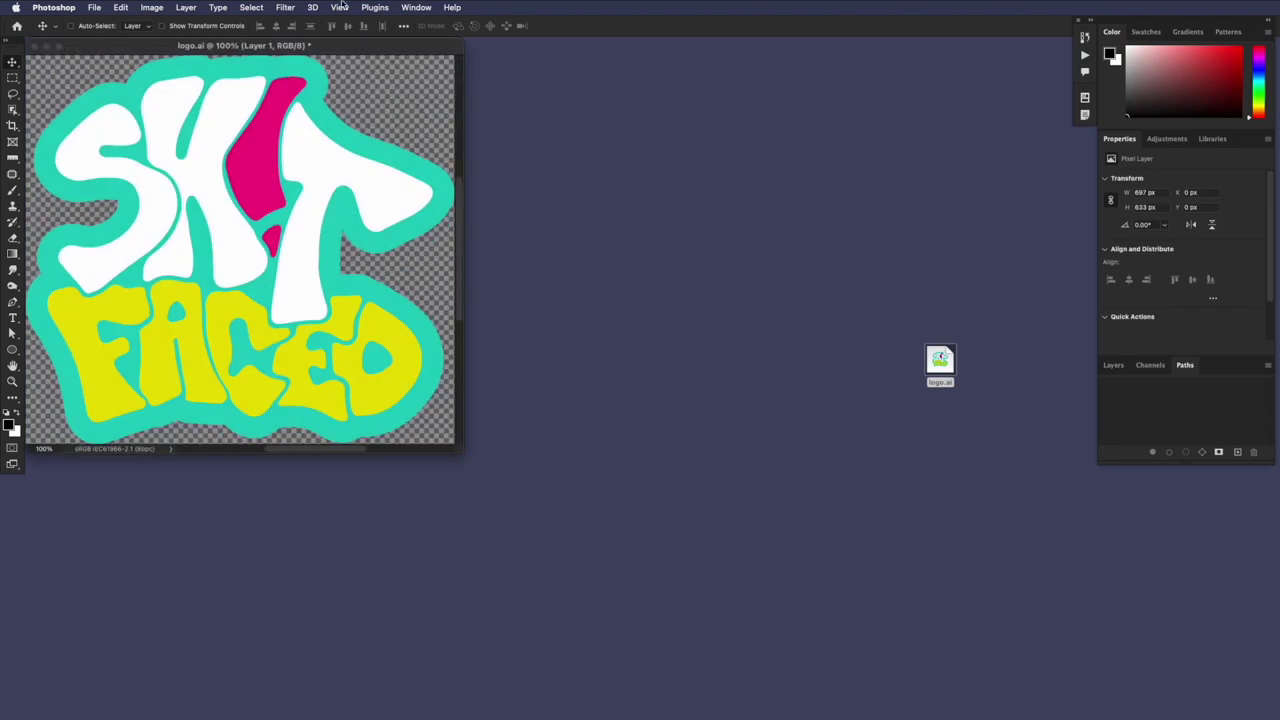
# Centre and enlarge the logo.ai window, then zoom far in to check the logo edges
pyautogui.moveTo(363, 53); pyautogui.dragTo(697, 110)
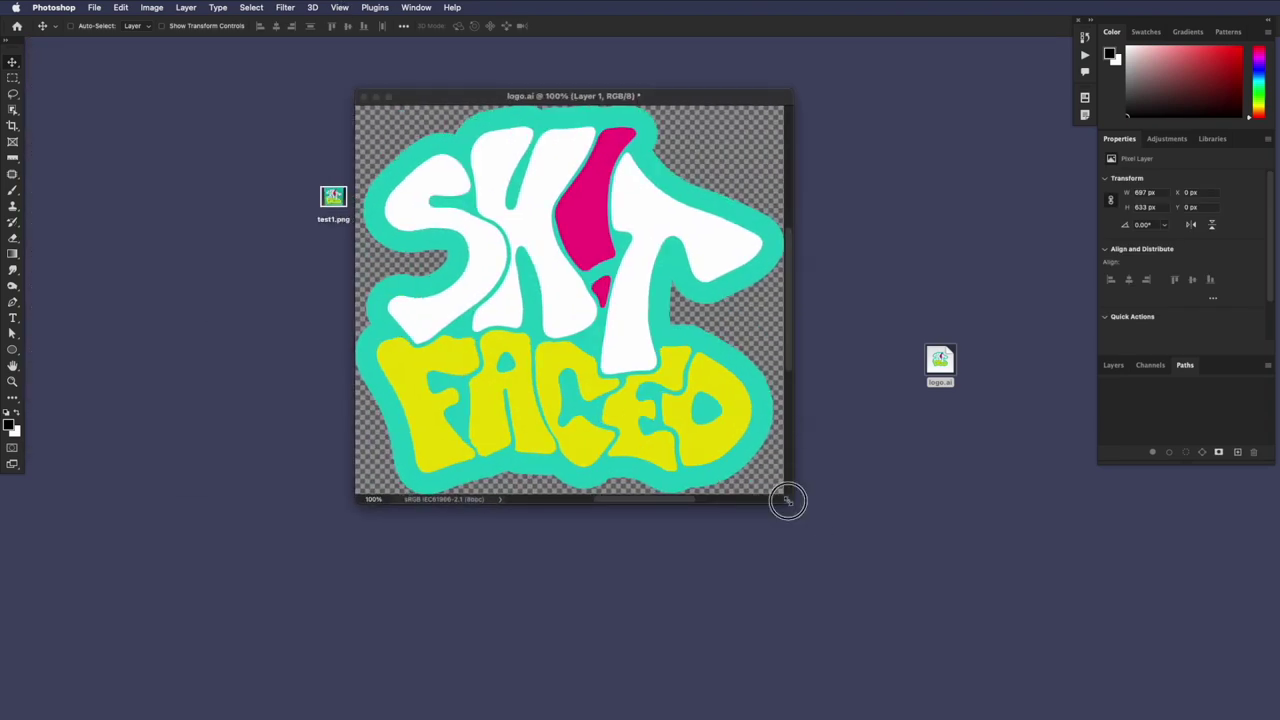
pyautogui.moveTo(789, 500); pyautogui.dragTo(1025, 637)
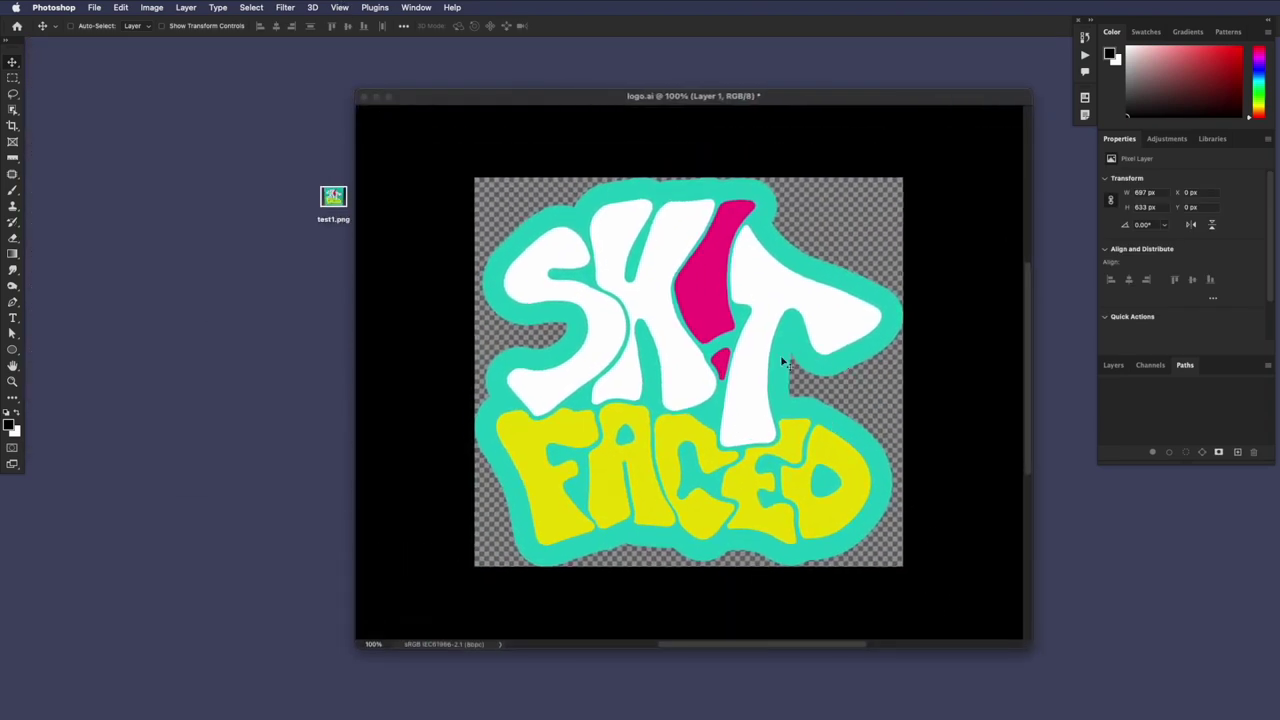
pyautogui.press('z')
pyautogui.moveTo(800, 398); pyautogui.dragTo(689, 434)
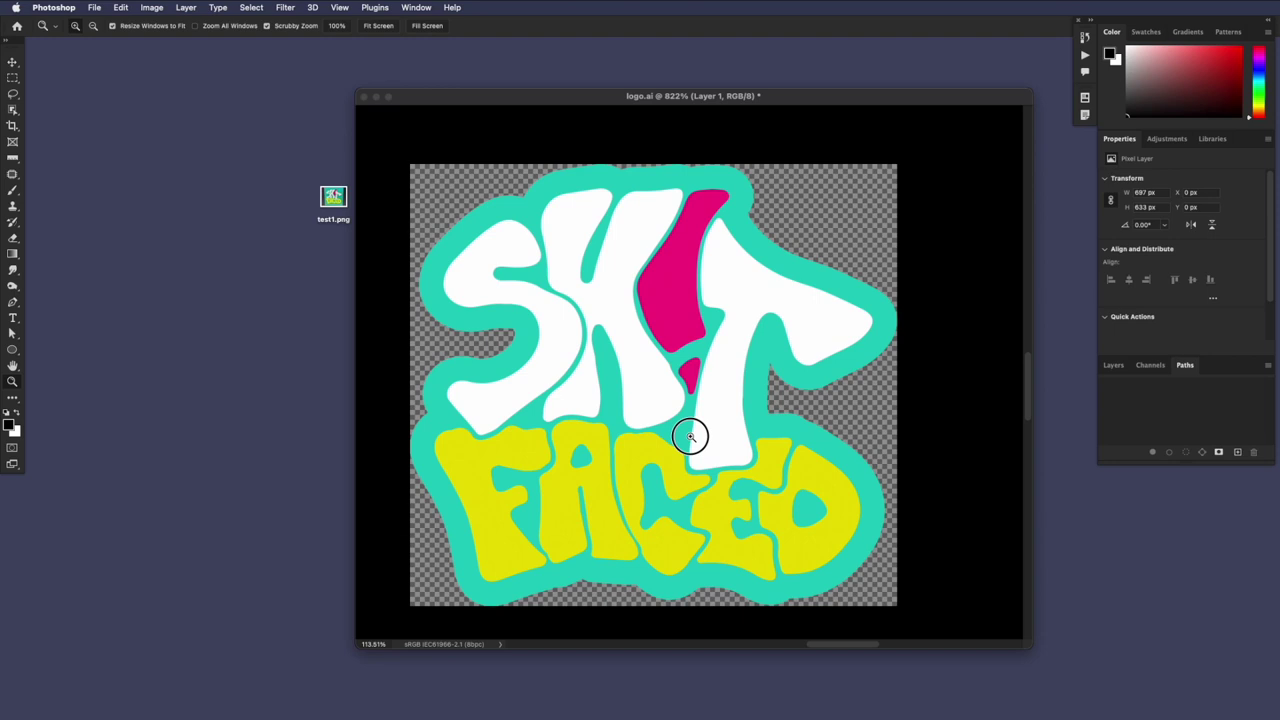
# Zoom back out, nudge the document window left and reveal the desktop files
pyautogui.press('v')
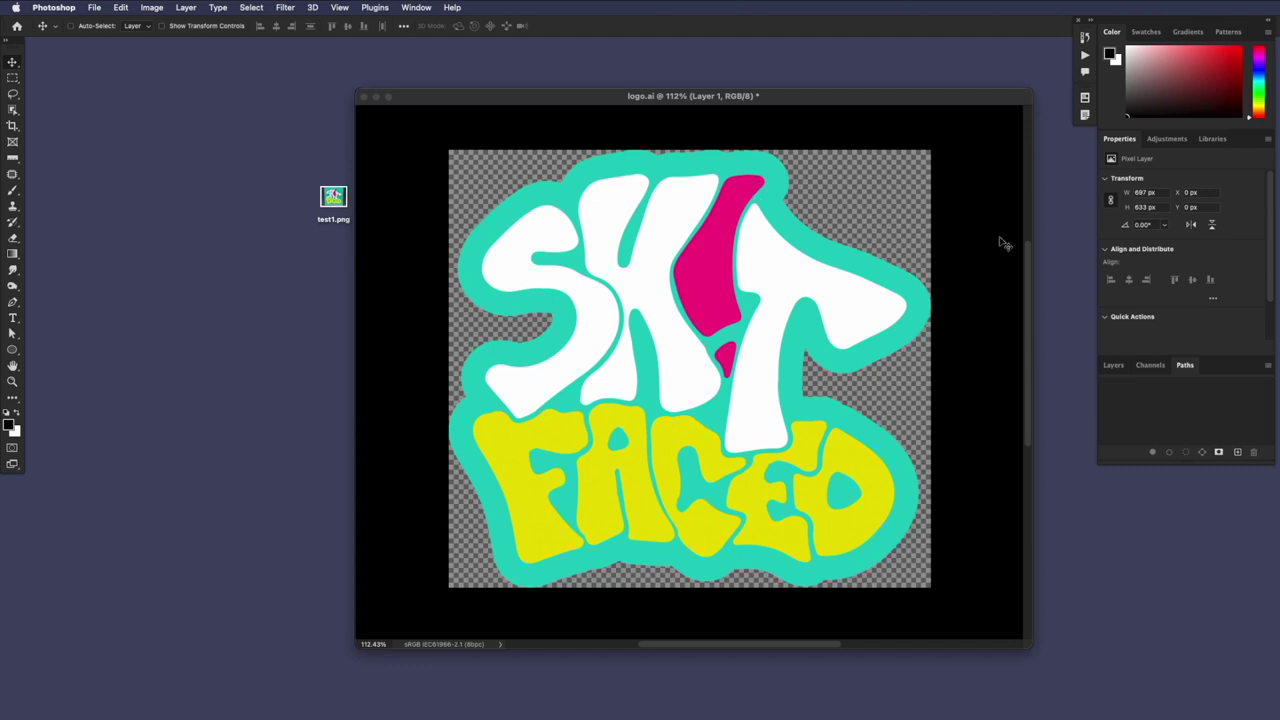
pyautogui.moveTo(951, 96); pyautogui.dragTo(913, 115)
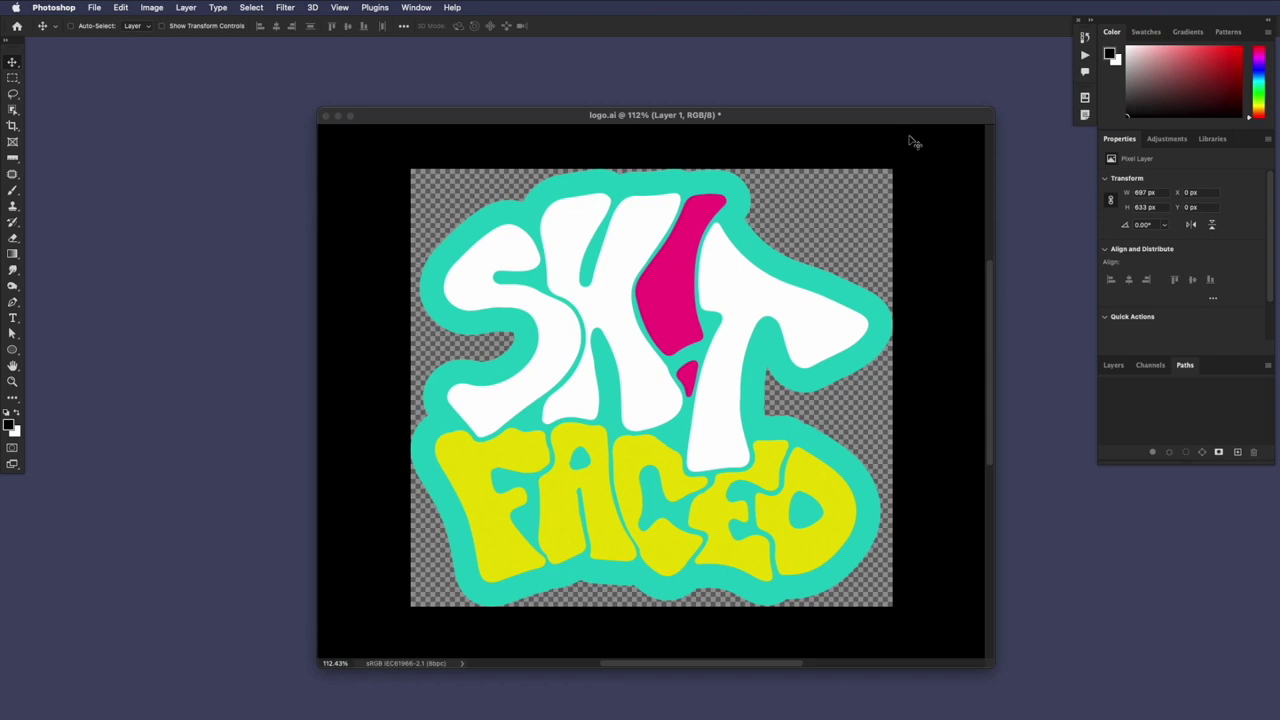
pyautogui.press('F11')
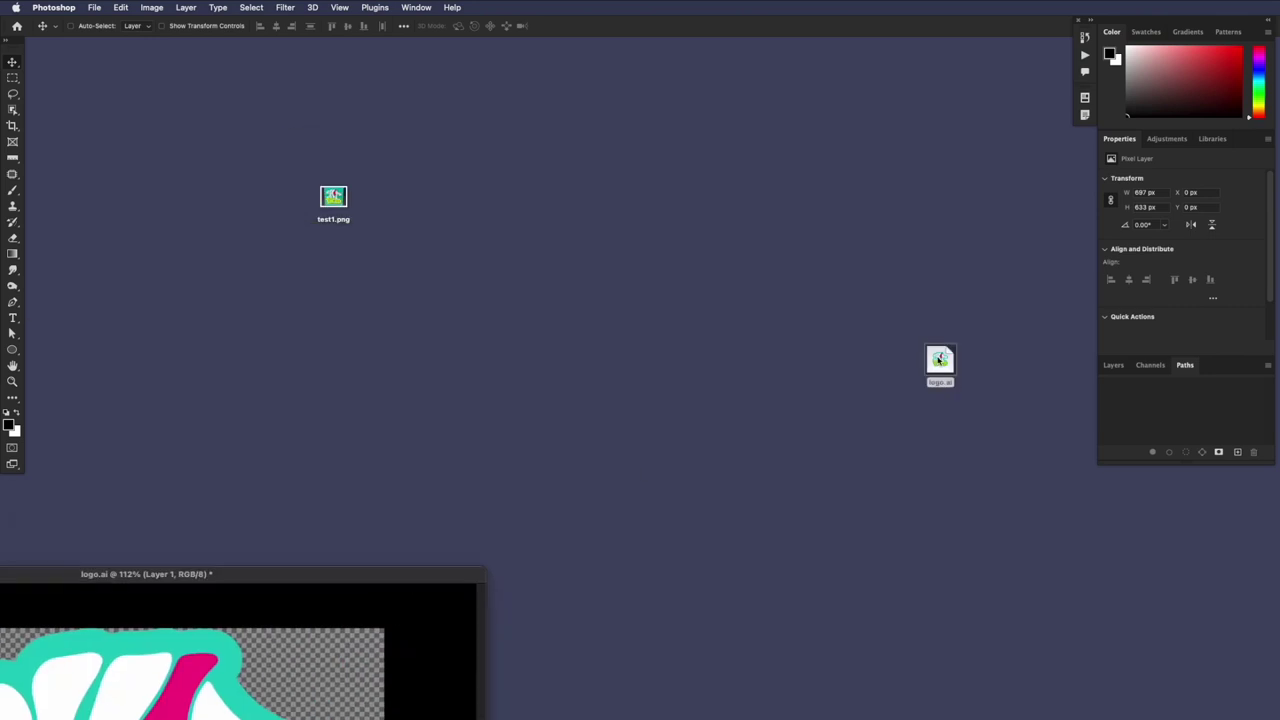
# Show a Quick Look preview of logo.ai from the desktop at large size
pyautogui.click(940, 360)
pyautogui.press('space')
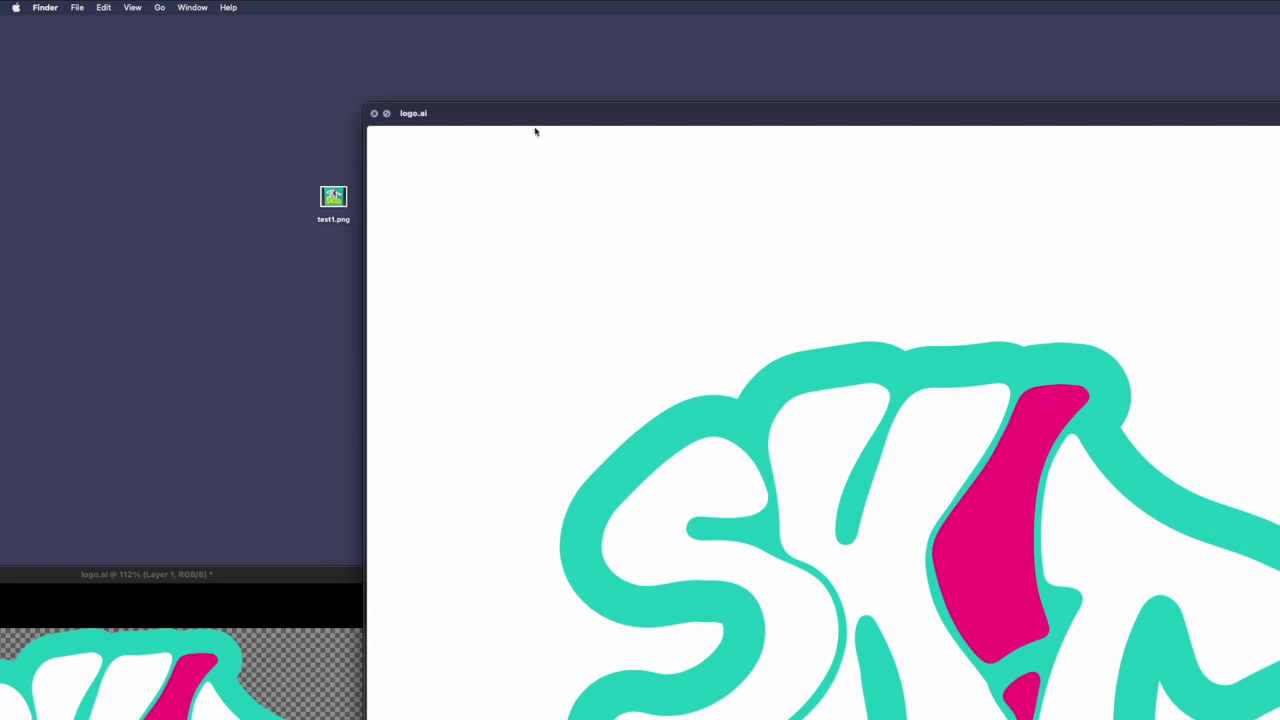
pyautogui.moveTo(366, 103); pyautogui.dragTo(697, 503)
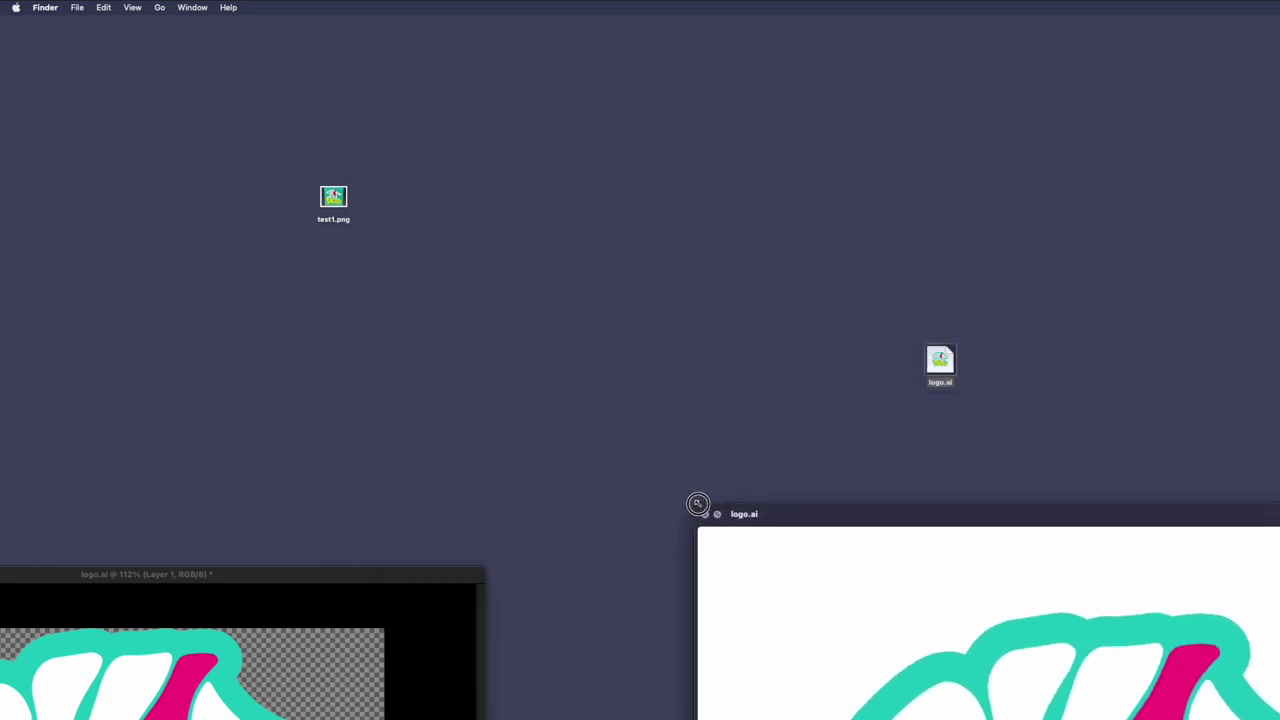
pyautogui.doubleClick(803, 514)
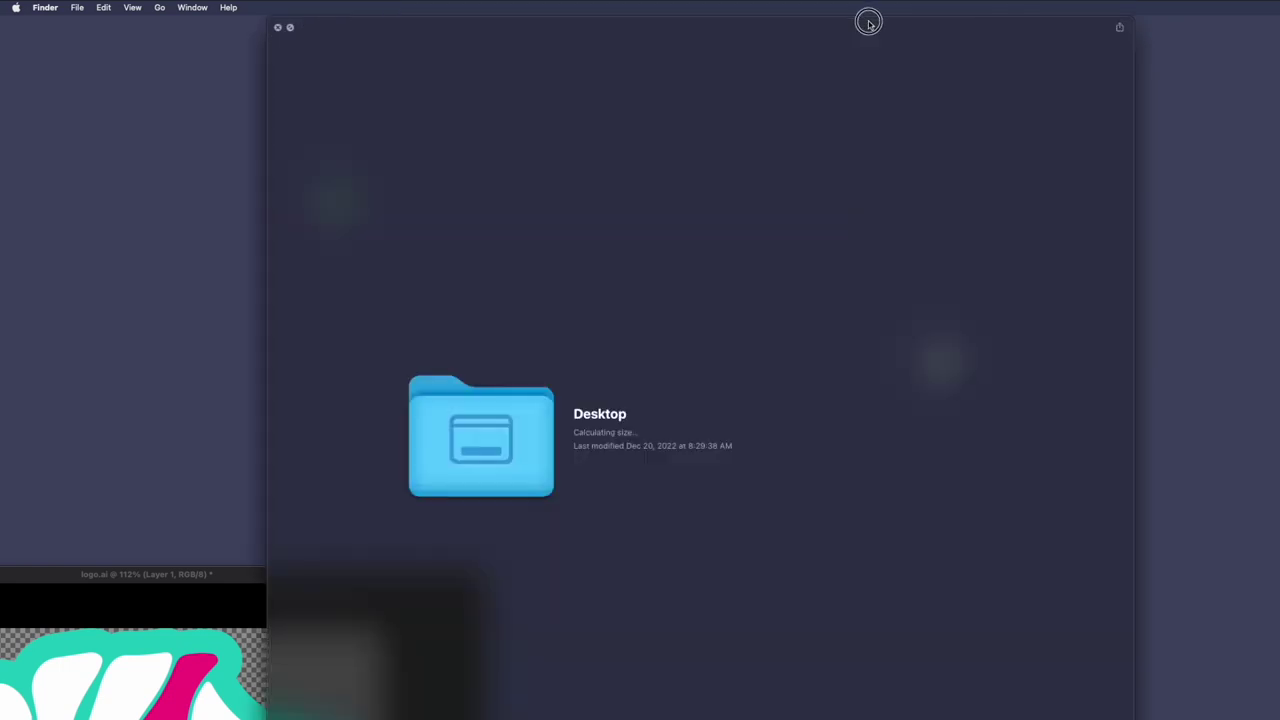
pyautogui.press('space')
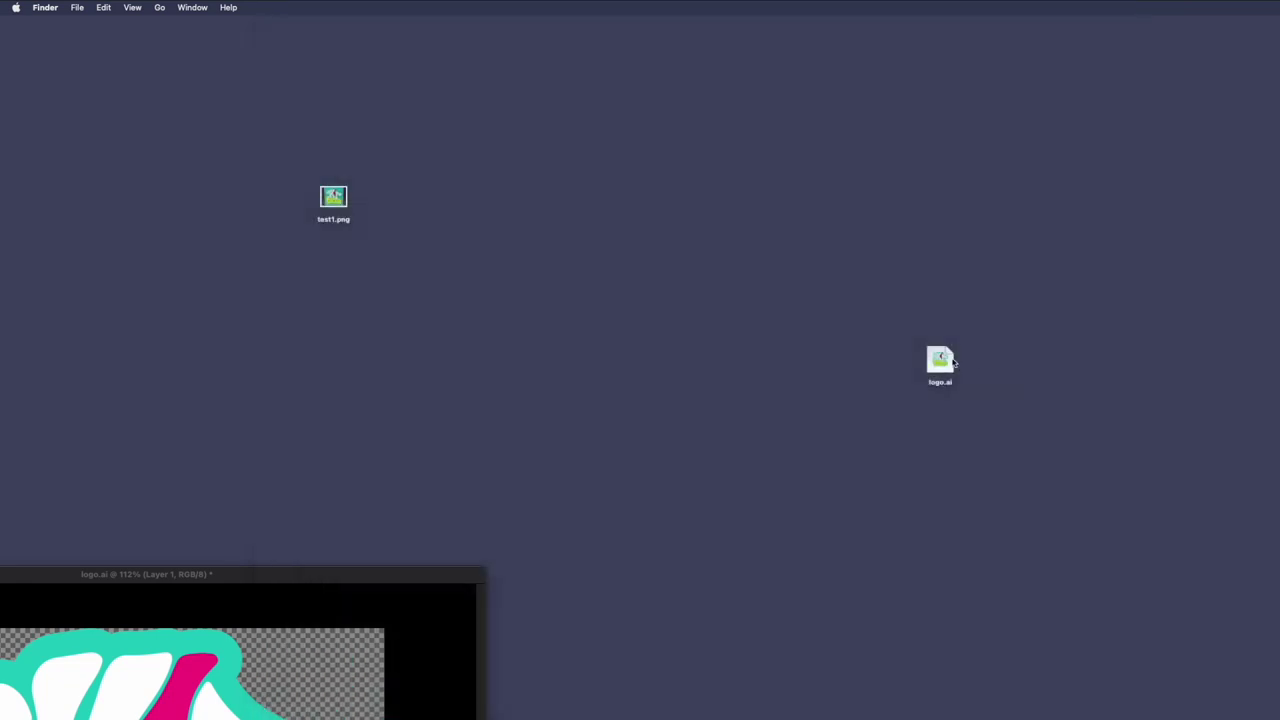
pyautogui.click(952, 362)
pyautogui.press('space')
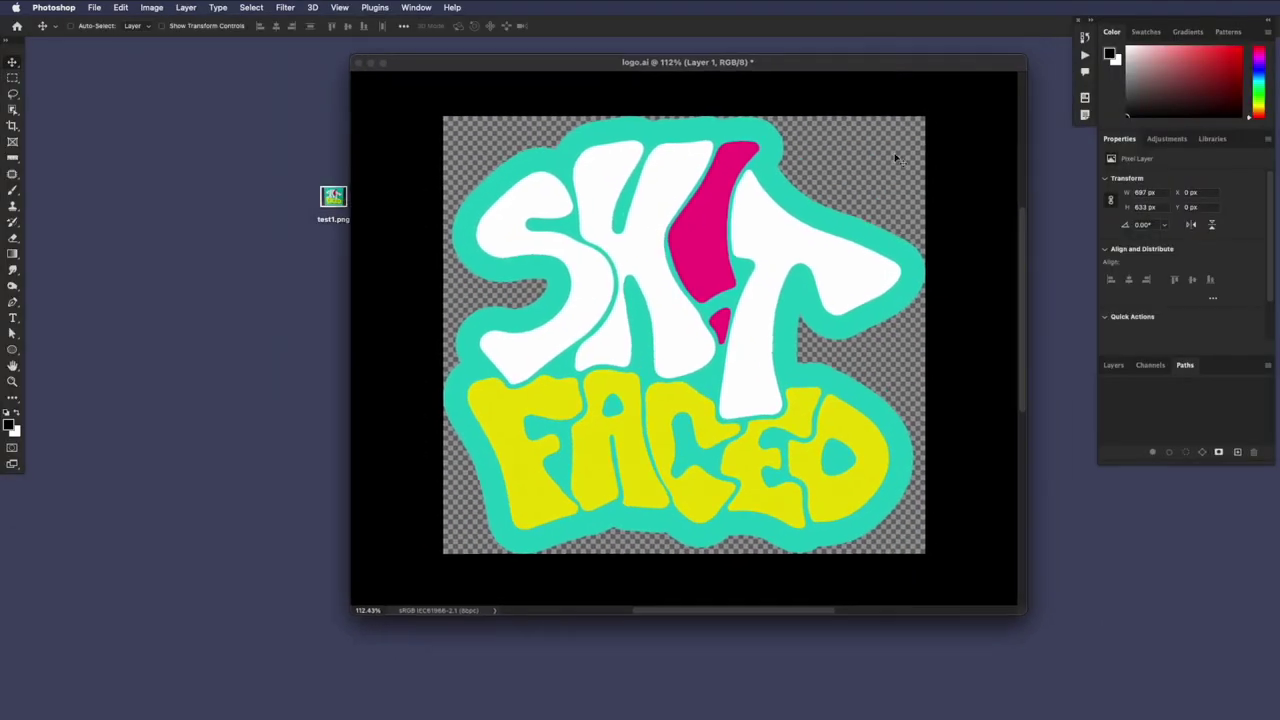
# Zoom in on the logo's teal edge, then compare the full view with logo.ai's Quick Look preview
pyautogui.moveTo(778, 158); pyautogui.dragTo(777, 277)
pyautogui.press('v')
pyautogui.moveTo(869, 63); pyautogui.dragTo(649, 157)
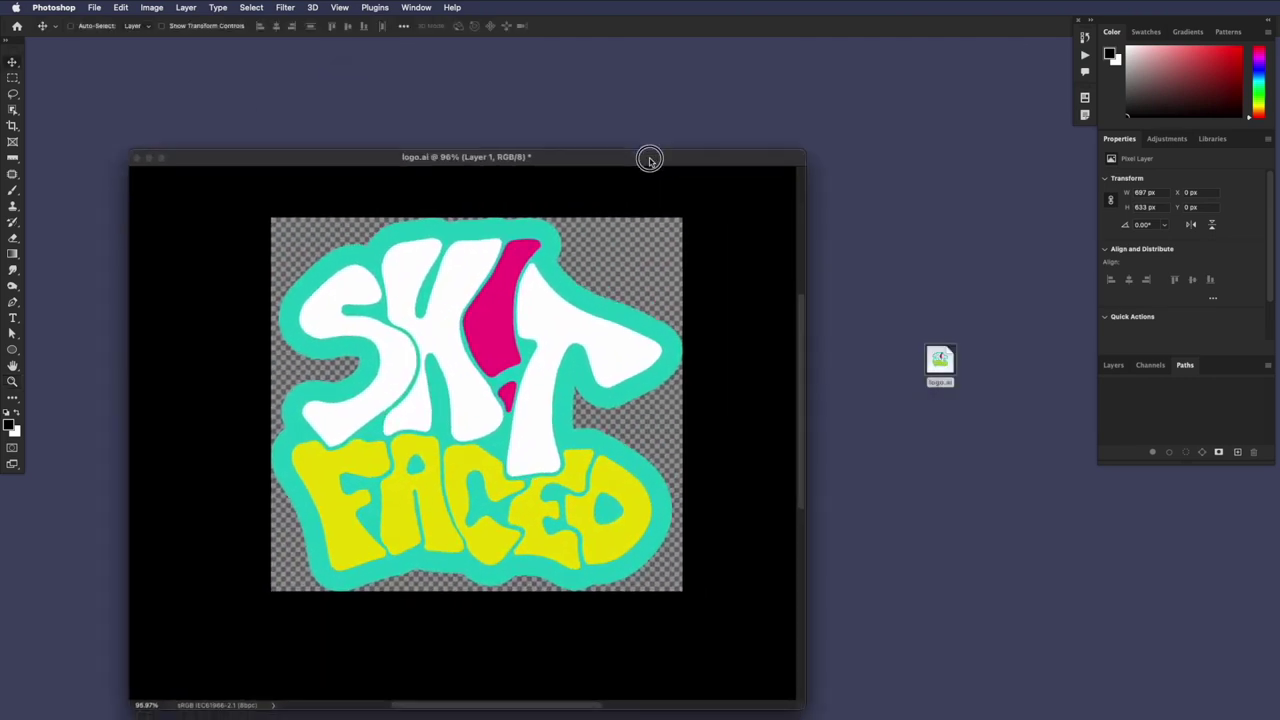
pyautogui.click(939, 361)
pyautogui.press('space')
pyautogui.press('space')
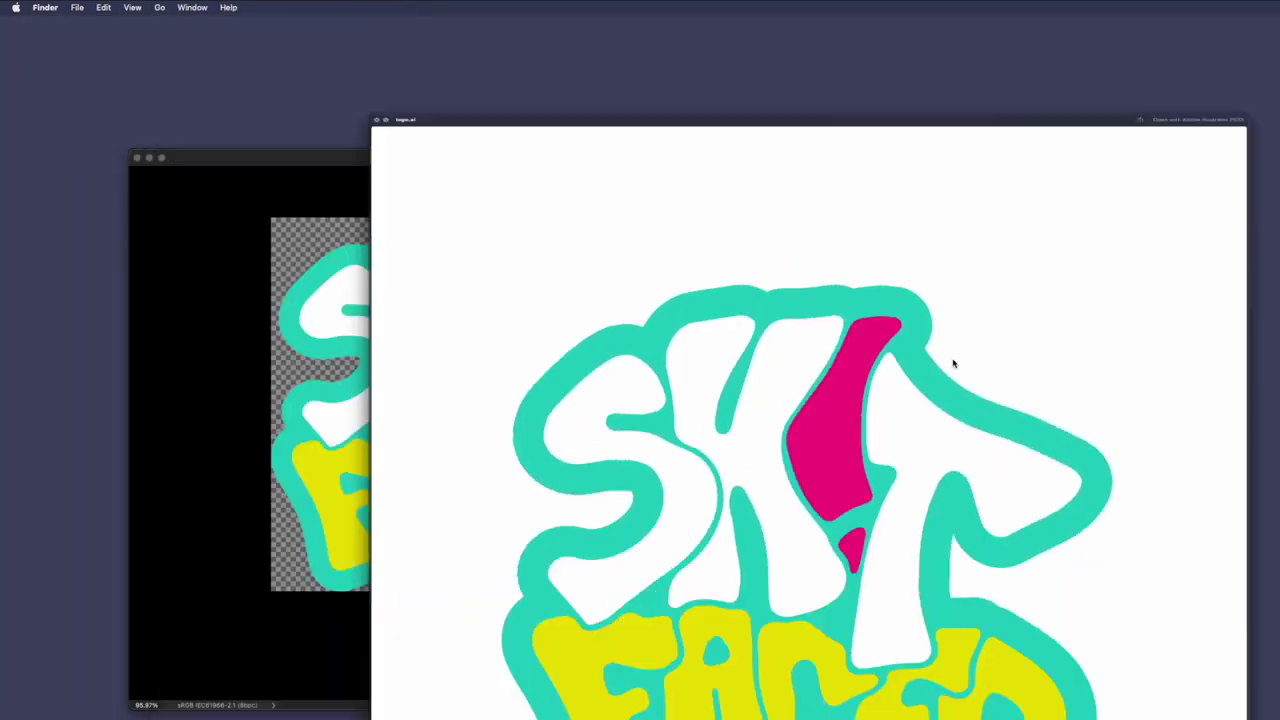
pyautogui.click(667, 162)
# Preview logo.ai once more, then switch to Illustrator from the Dock
pyautogui.moveTo(667, 162); pyautogui.dragTo(705, 111)
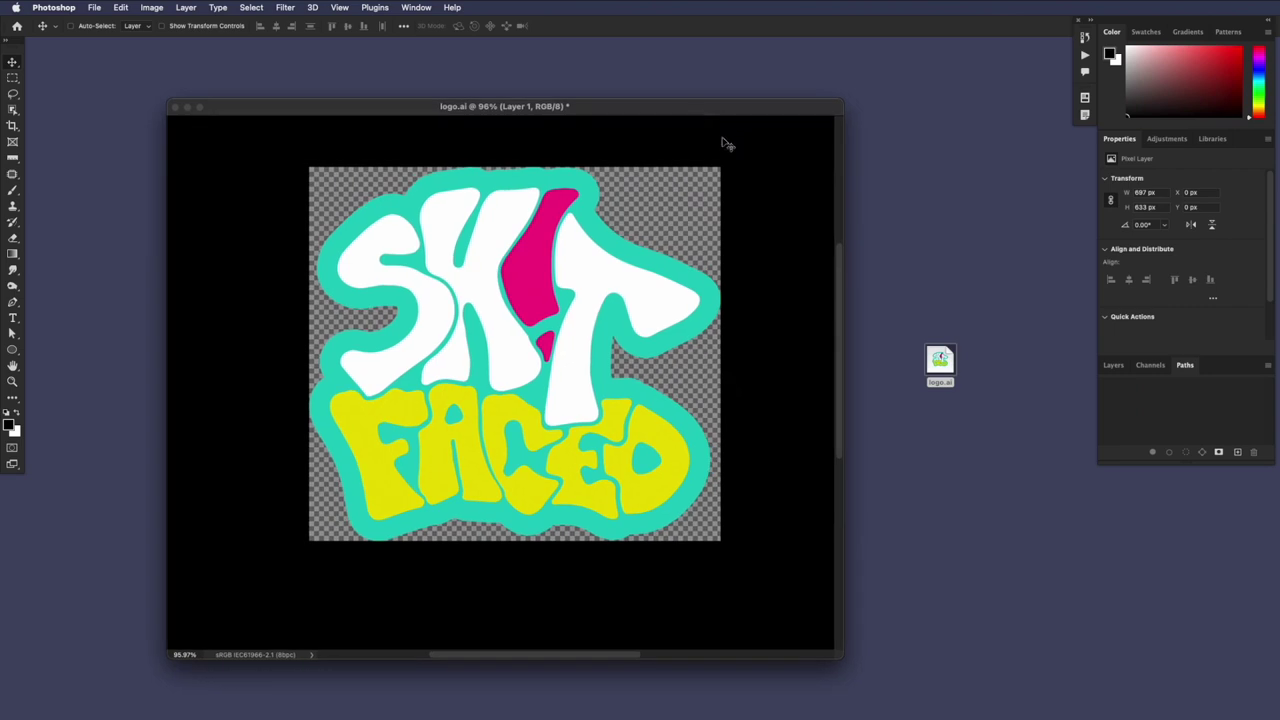
pyautogui.click(950, 365)
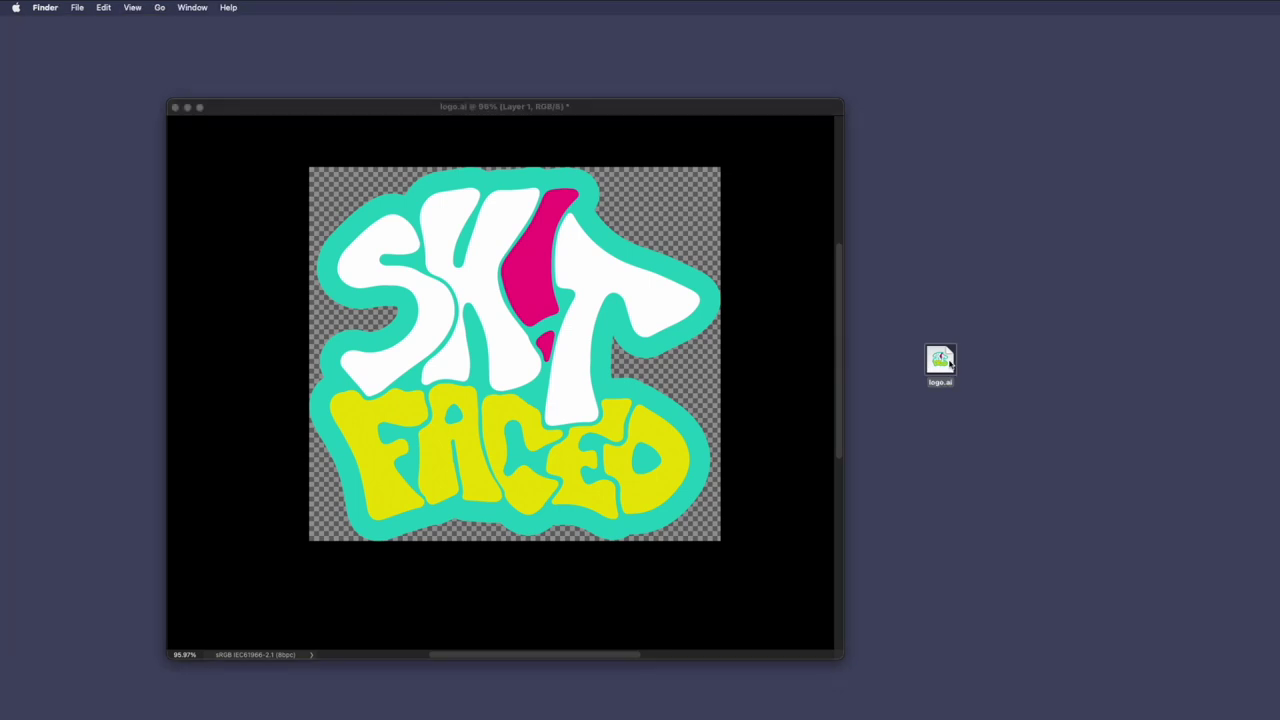
pyautogui.press('space')
pyautogui.press('space')
pyautogui.moveTo(1120, 700)
pyautogui.click(1177, 662)
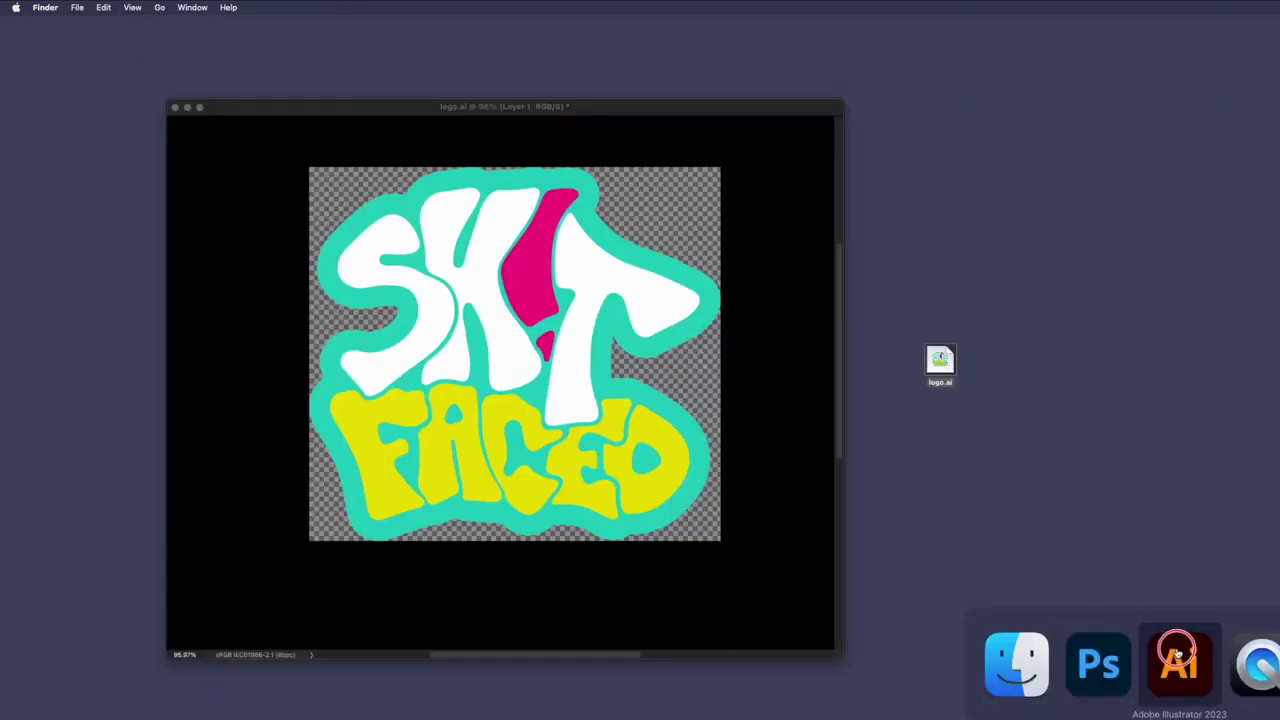